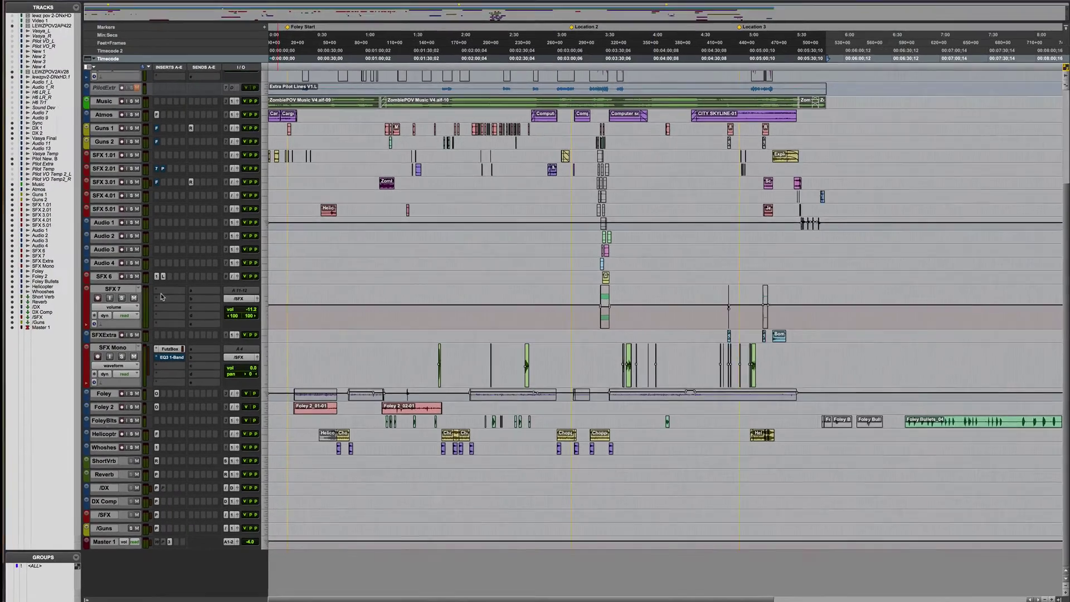
- Insert the multichannel EQ3 7-Band (stereo) plug-in in the first insert slot of the SFX 7 track
{"action": "left_click", "coordinate": [148, 324]}
{"action": "mouse_move", "coordinate": [169, 329]}
{"action": "mouse_move", "coordinate": [388, 232]}
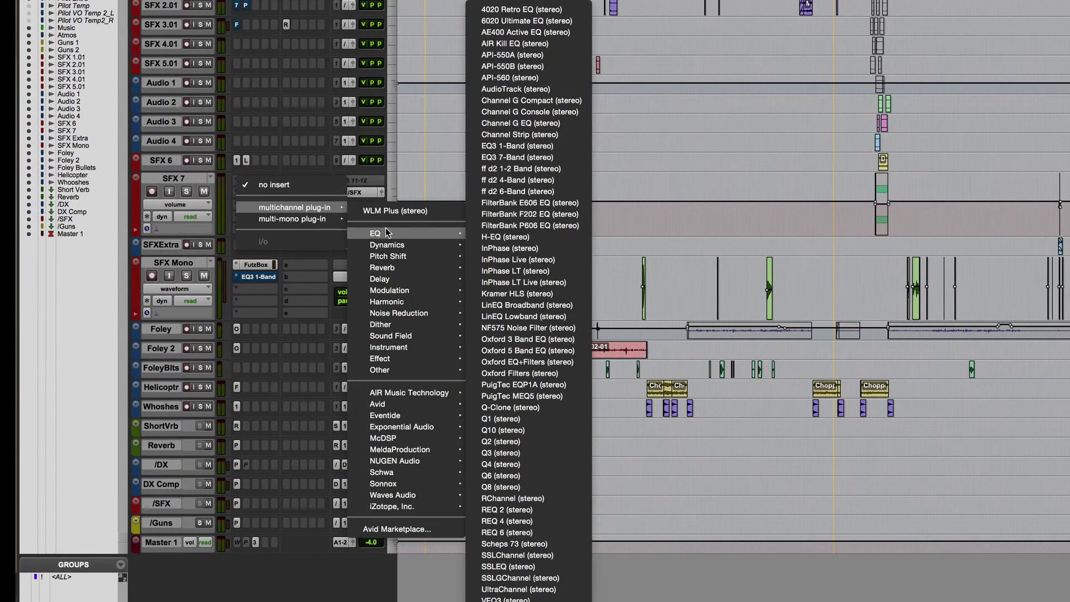
{"action": "left_click", "coordinate": [516, 154]}
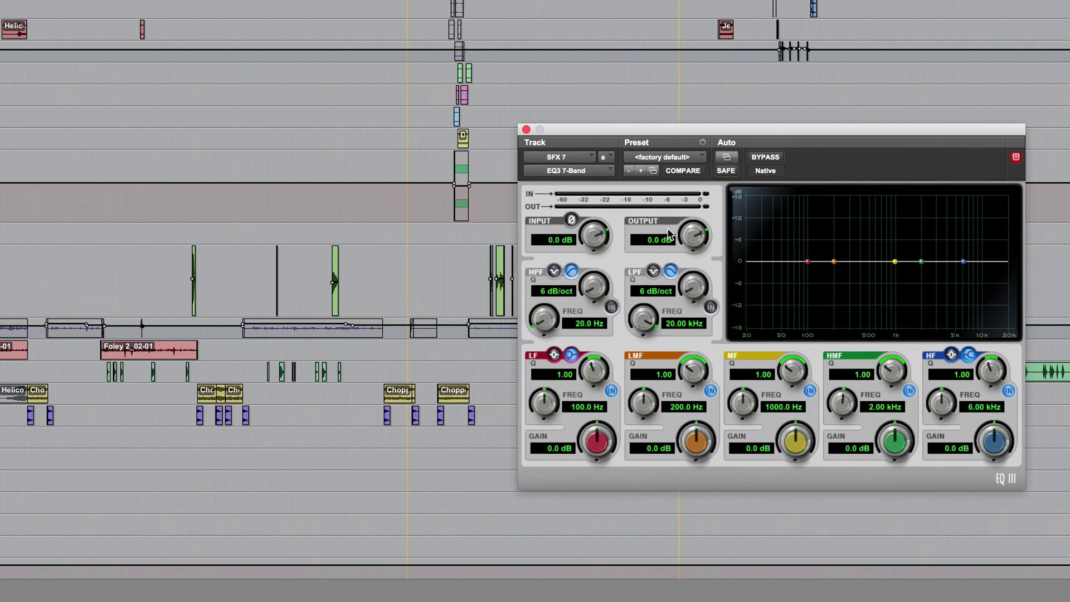
- Play back the SFX 7 clip through the new EQ and move the plug-in window clear of the clips
{"action": "left_click", "coordinate": [430, 197]}
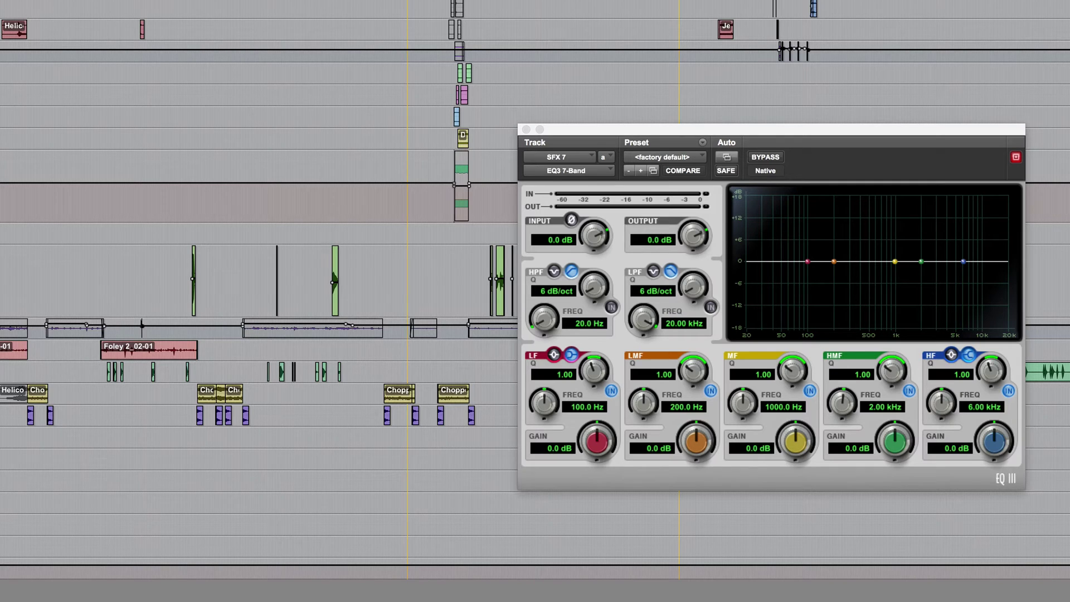
{"action": "key", "text": "space"}
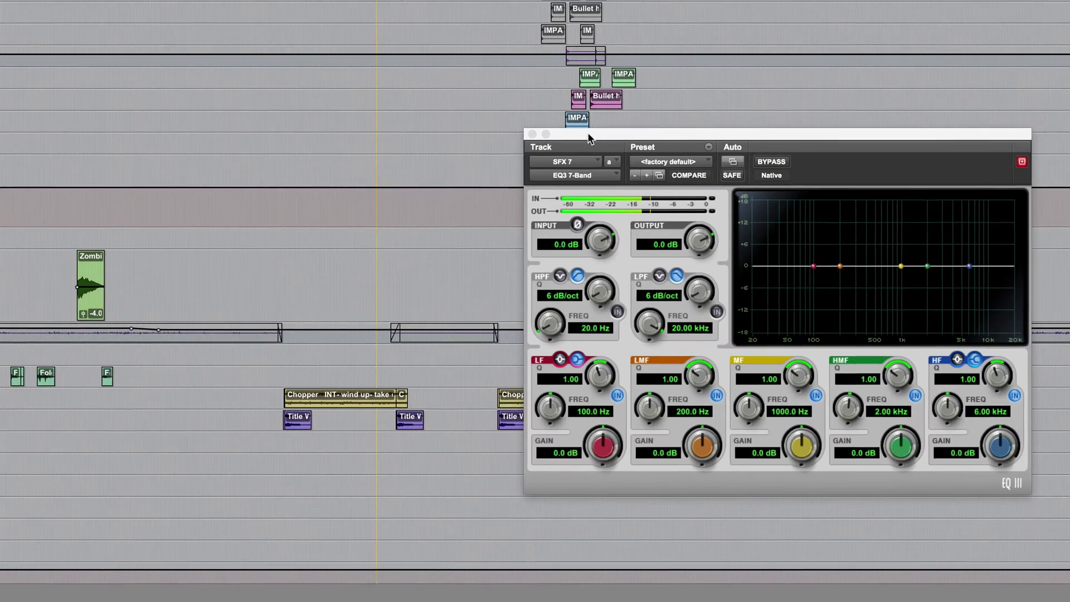
{"action": "left_click_drag", "start_coordinate": [587, 132], "coordinate": [29, 113]}
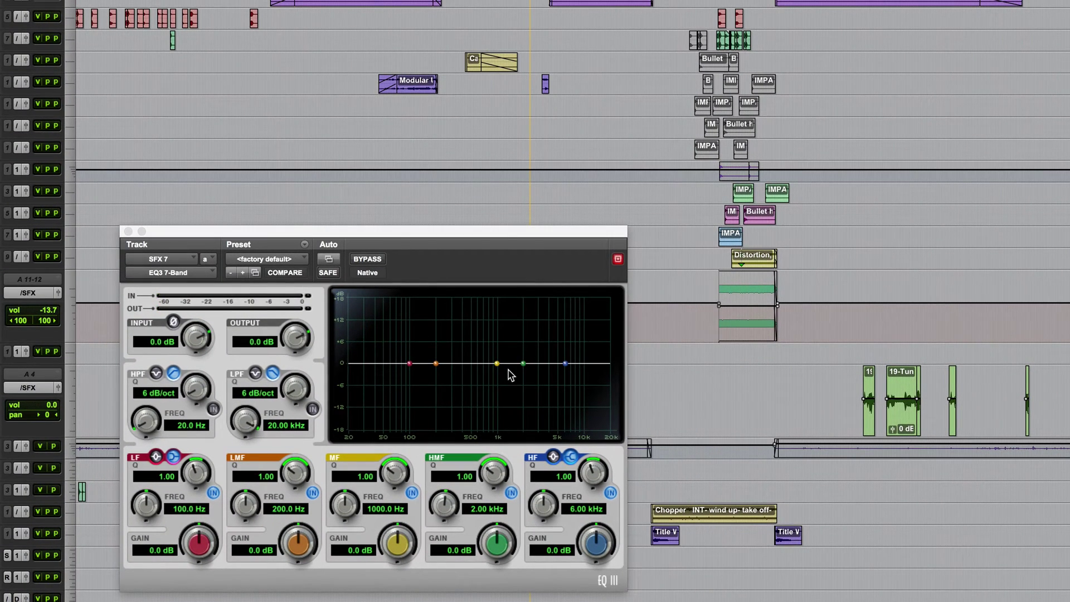
- Audition the Drum Room preset Clean Up Lows and the DJ - Bass+Treble Kill preset on the SFX 7 EQ
{"action": "left_click", "coordinate": [290, 263]}
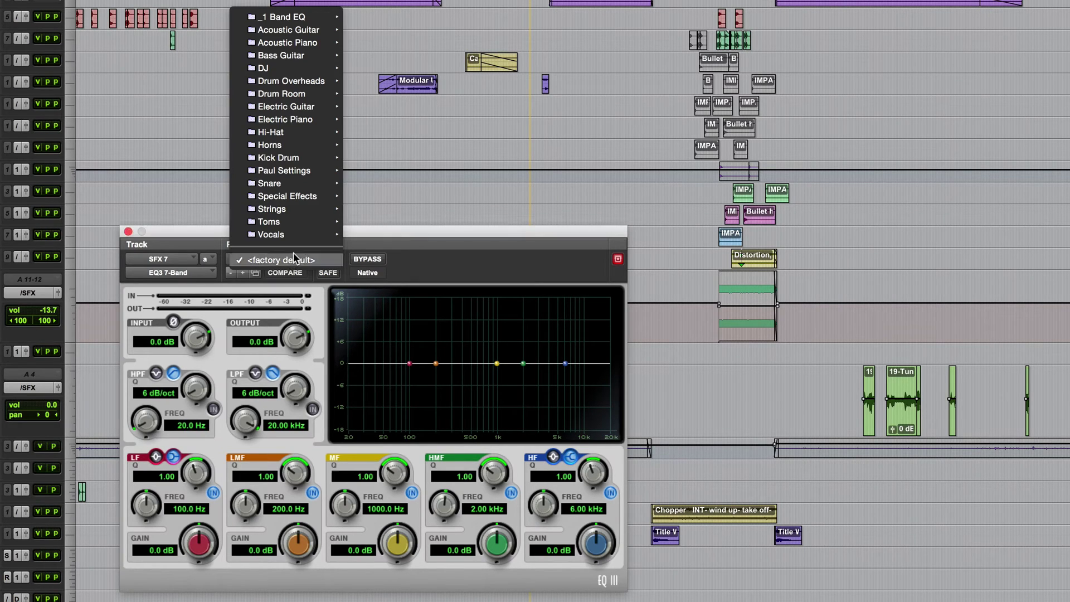
{"action": "mouse_move", "coordinate": [289, 99]}
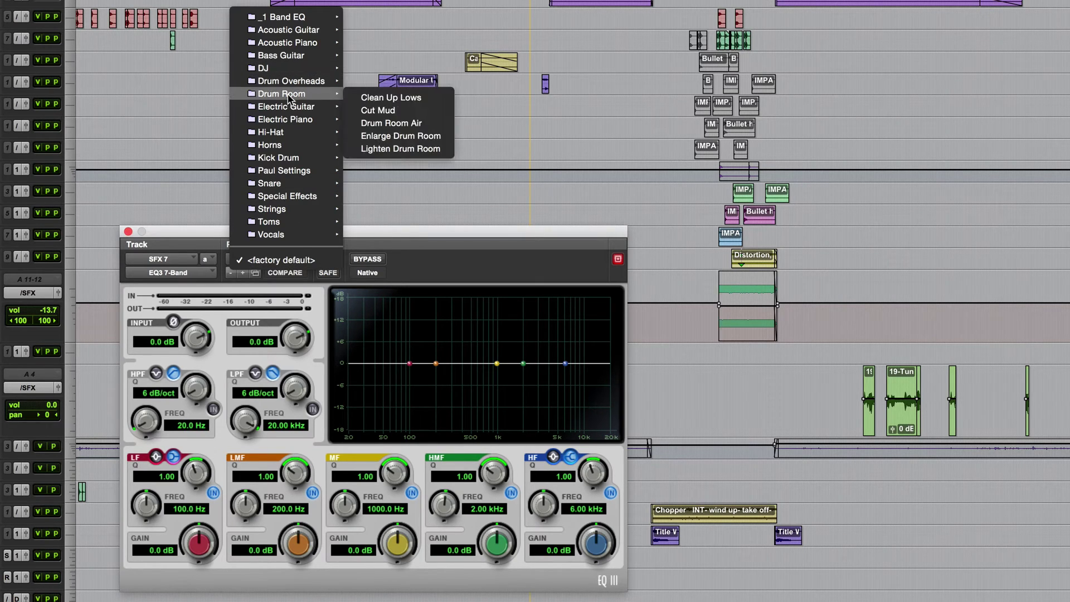
{"action": "left_click", "coordinate": [368, 95]}
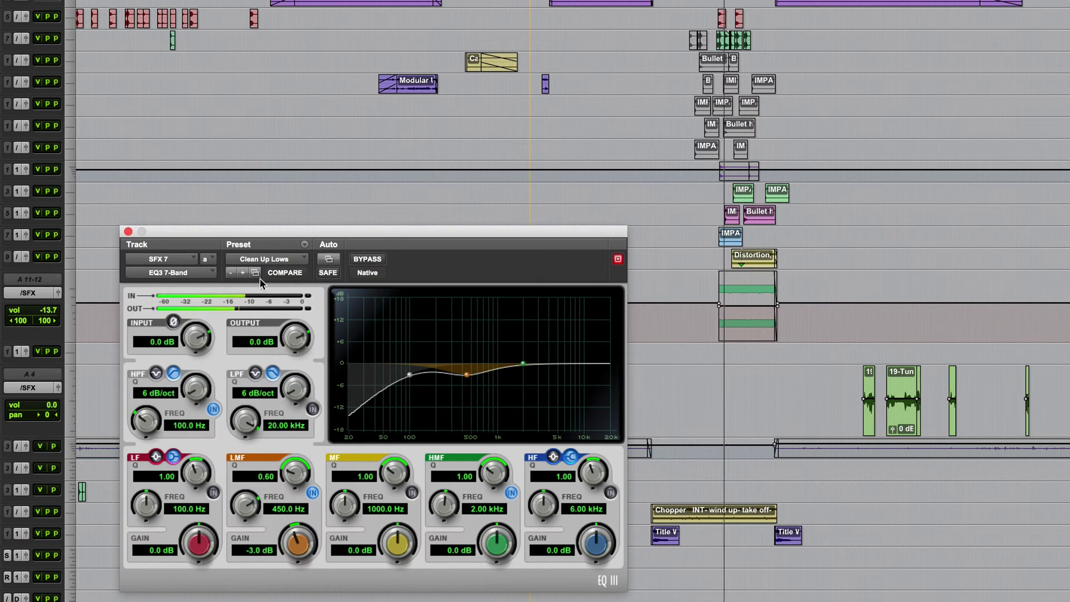
{"action": "left_click", "coordinate": [265, 260]}
{"action": "mouse_move", "coordinate": [268, 234]}
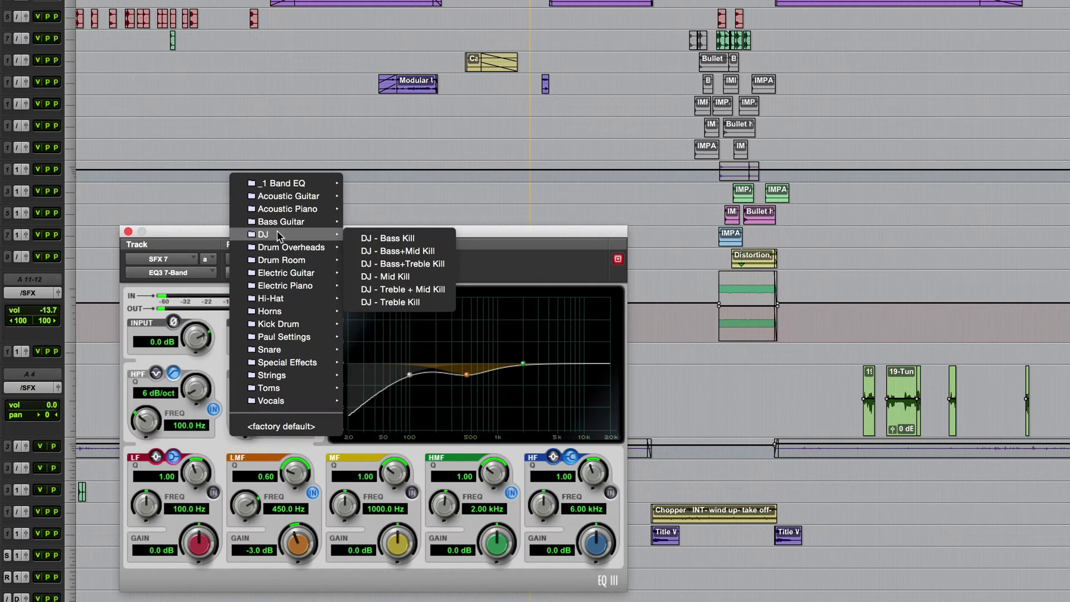
{"action": "left_click", "coordinate": [406, 263]}
{"action": "key", "text": "space"}
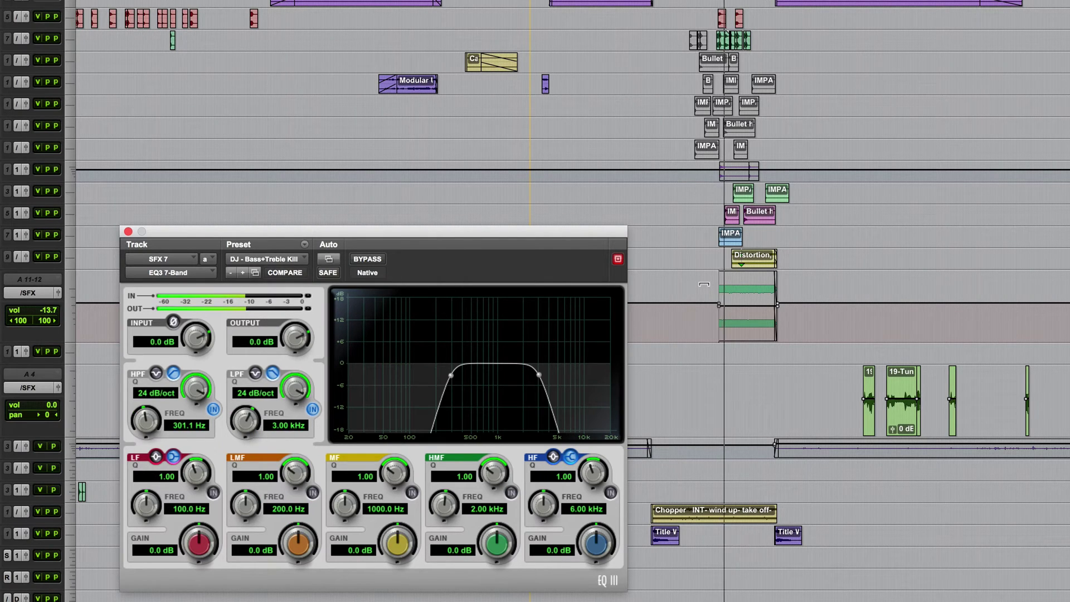
- Load the Drum Room preset Cut Mud on the SFX 7 EQ, setting LF gain to -9.3 dB and HF gain to 6.7 dB
{"action": "left_click", "coordinate": [261, 258]}
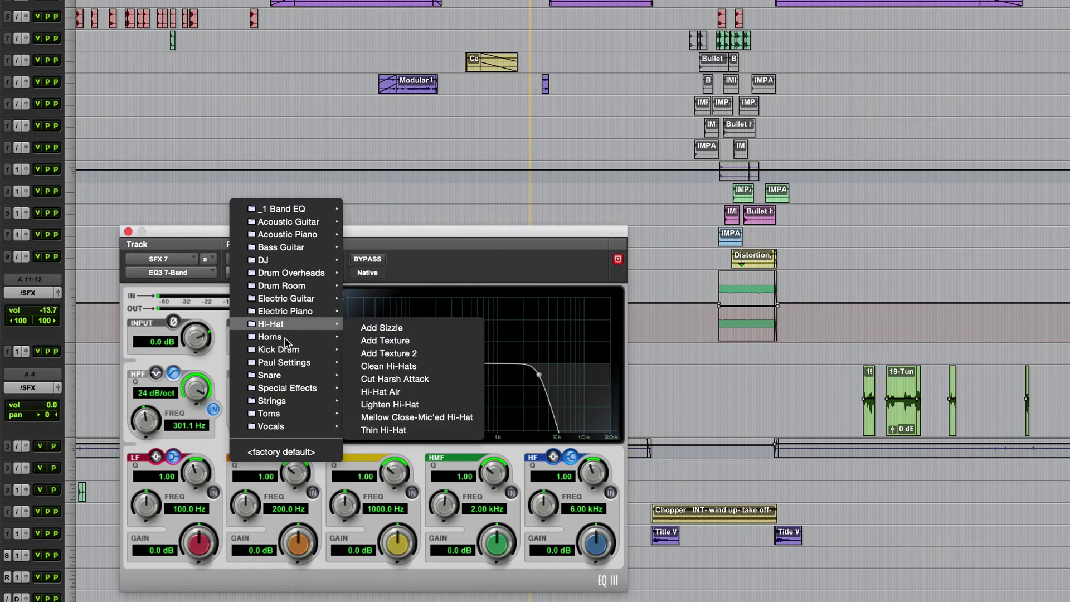
{"action": "mouse_move", "coordinate": [294, 285]}
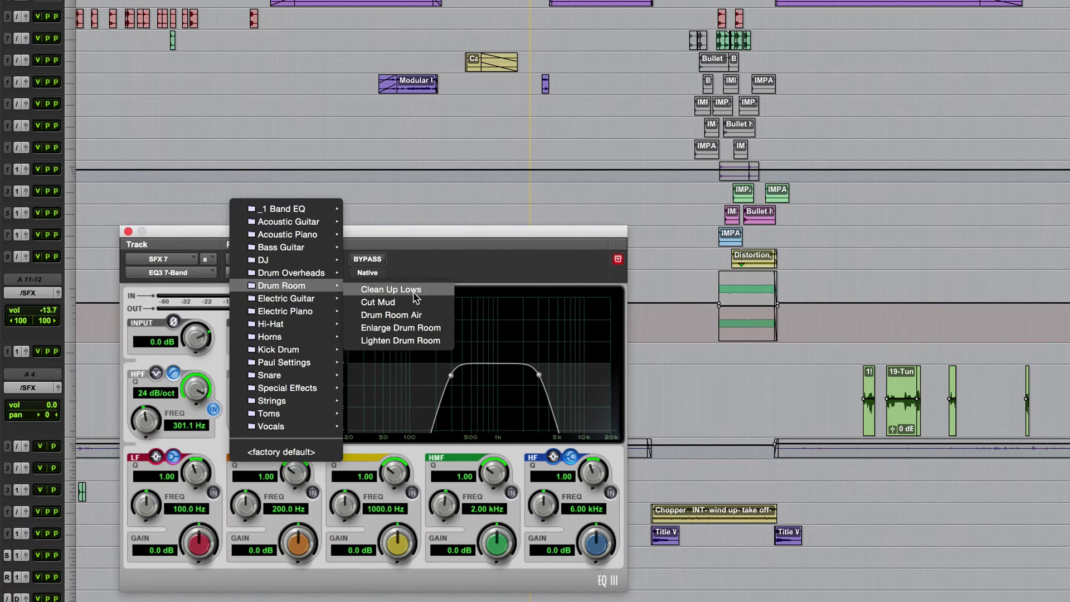
{"action": "left_click", "coordinate": [394, 302]}
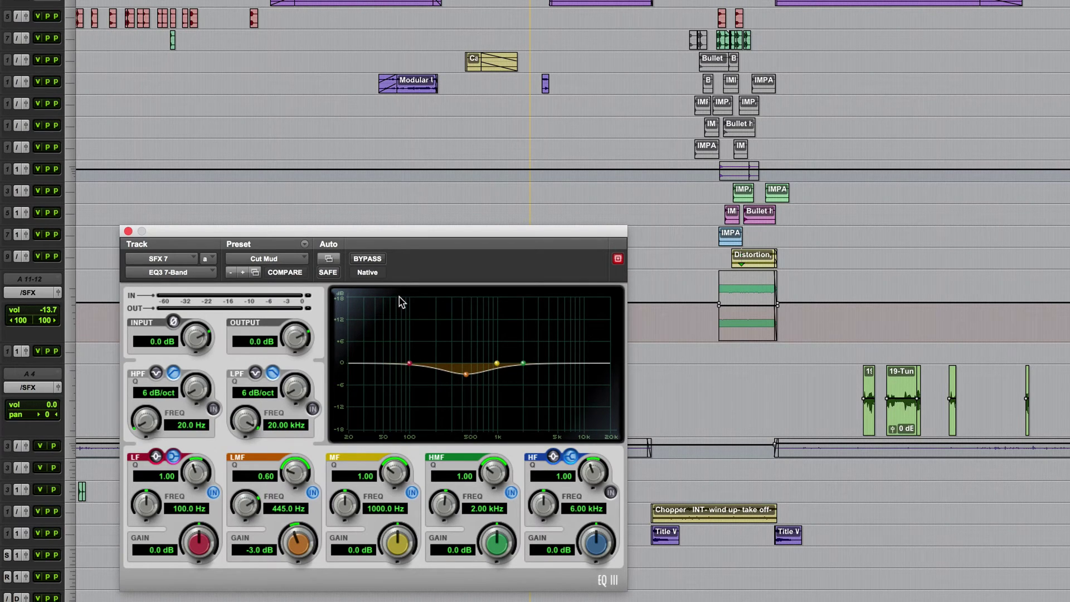
{"action": "left_click_drag", "start_coordinate": [199, 540], "coordinate": [201, 566]}
{"action": "left_click_drag", "start_coordinate": [596, 543], "coordinate": [528, 279]}
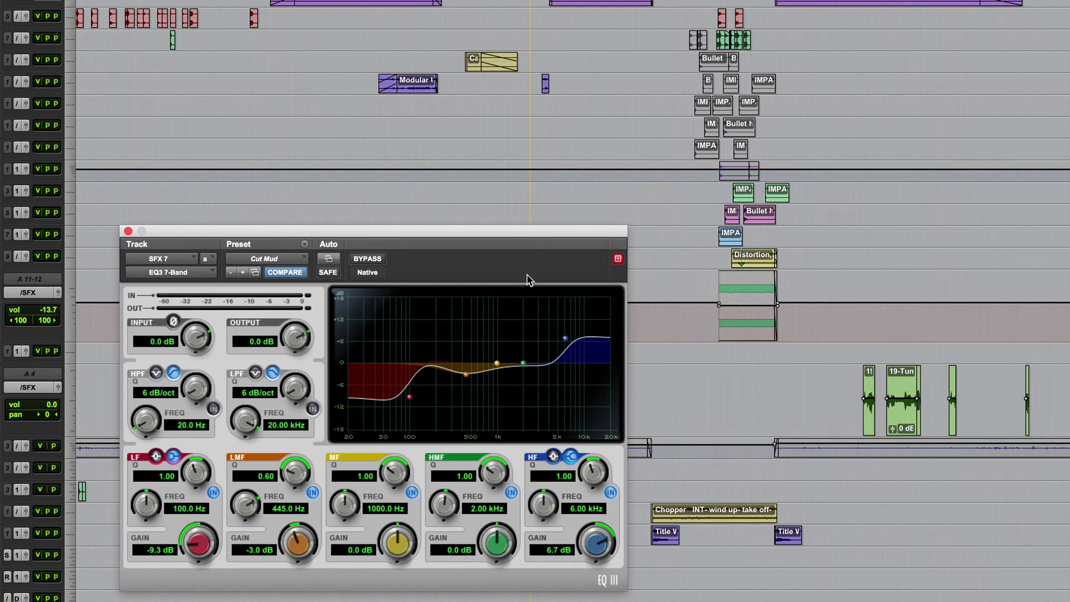
- Save the modified EQ settings as a new preset named Cut Mud 2 in the personal settings folder inside EQ 3.0
{"action": "left_click", "coordinate": [304, 244]}
{"action": "left_click", "coordinate": [372, 263]}
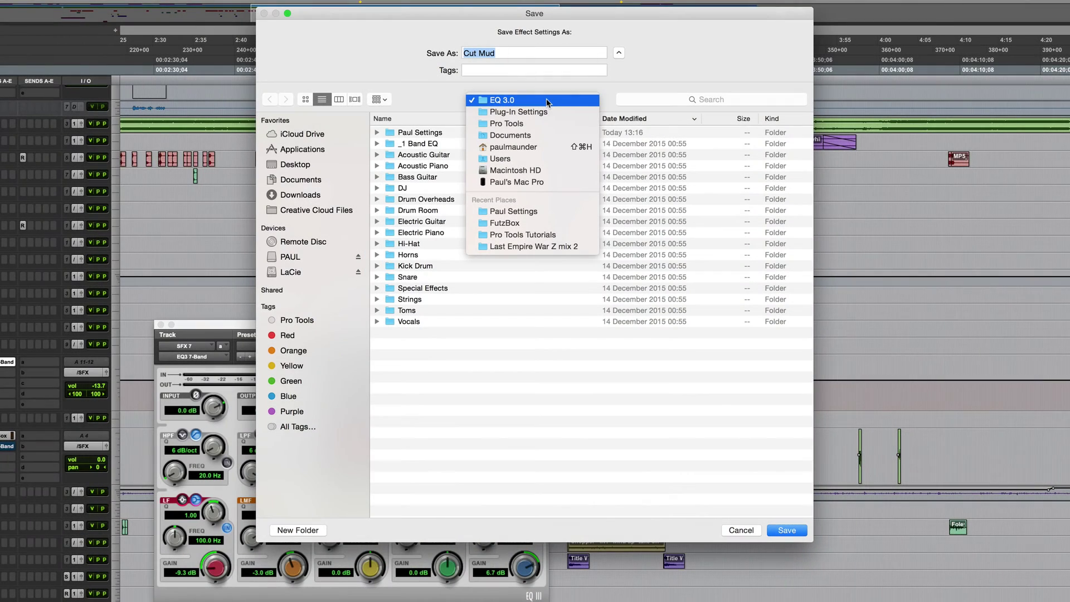
{"action": "left_click", "coordinate": [517, 102]}
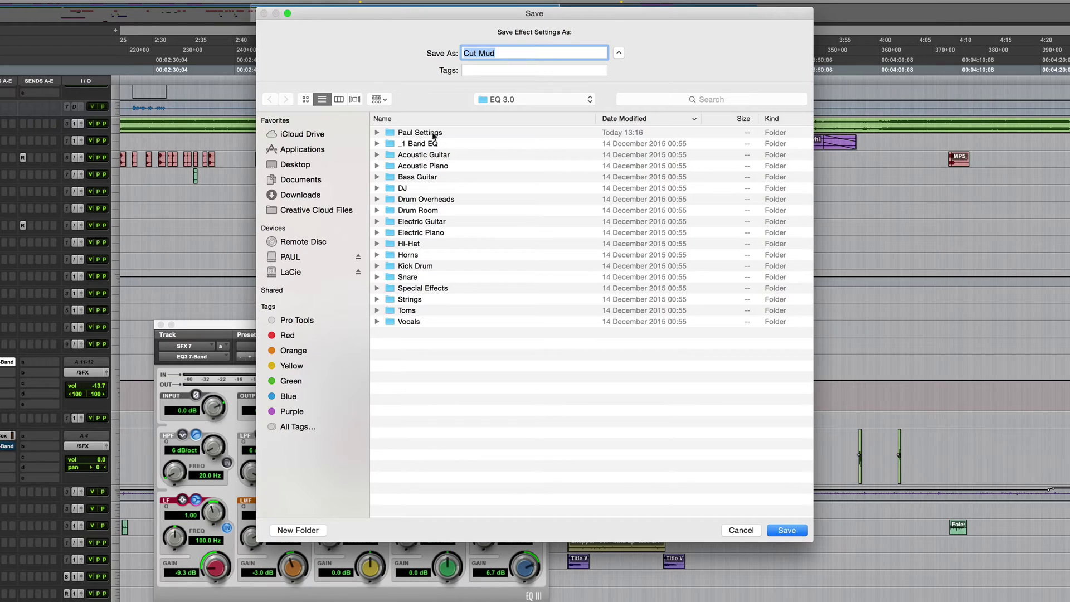
{"action": "double_click", "coordinate": [459, 132]}
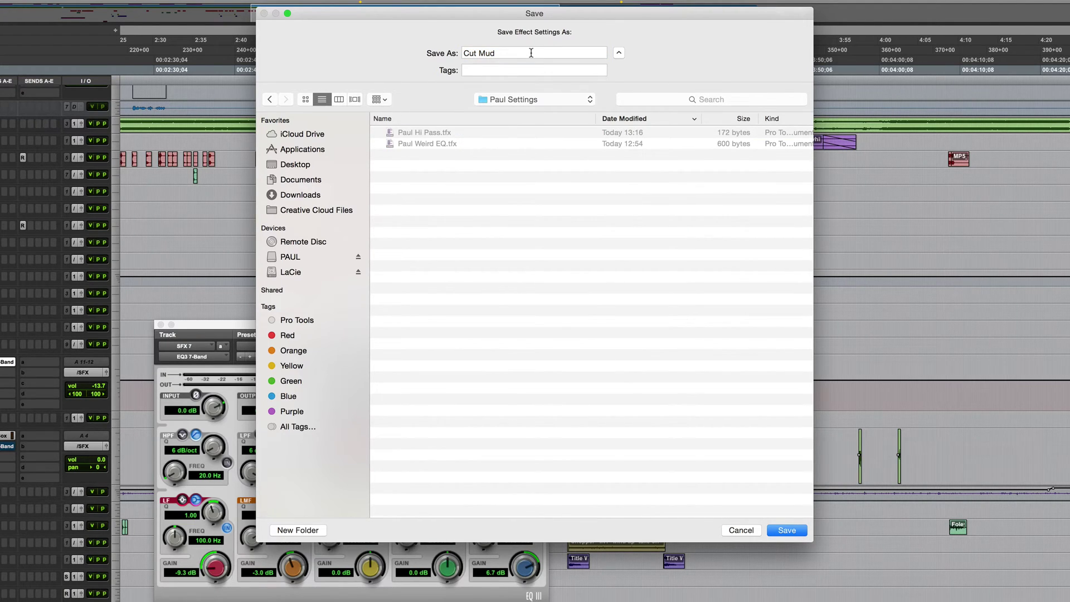
{"action": "left_click", "coordinate": [511, 53]}
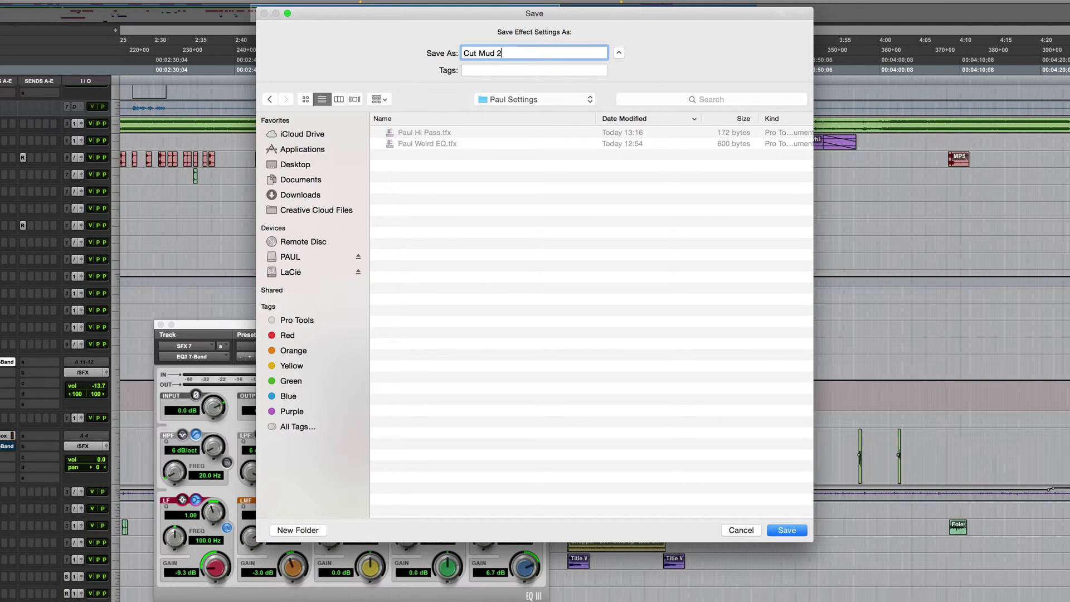
{"action": "left_click", "coordinate": [786, 529]}
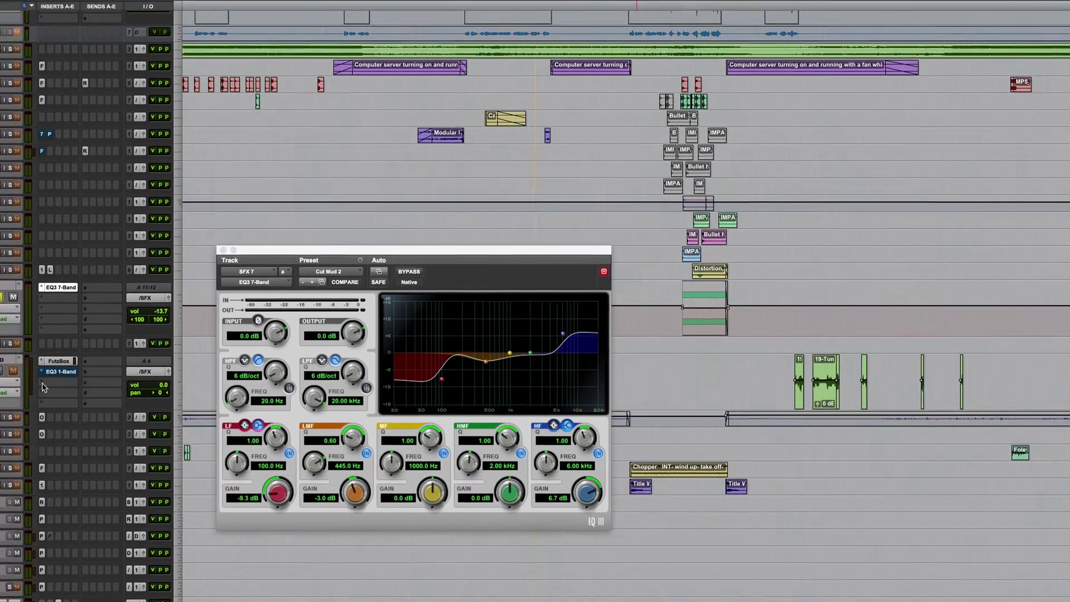
- Insert the EQ3 7-Band (mono) plug-in below EQ3 1-Band on the SFX Mono track
{"action": "left_click", "coordinate": [2, 457]}
{"action": "mouse_move", "coordinate": [138, 333]}
{"action": "mouse_move", "coordinate": [211, 336]}
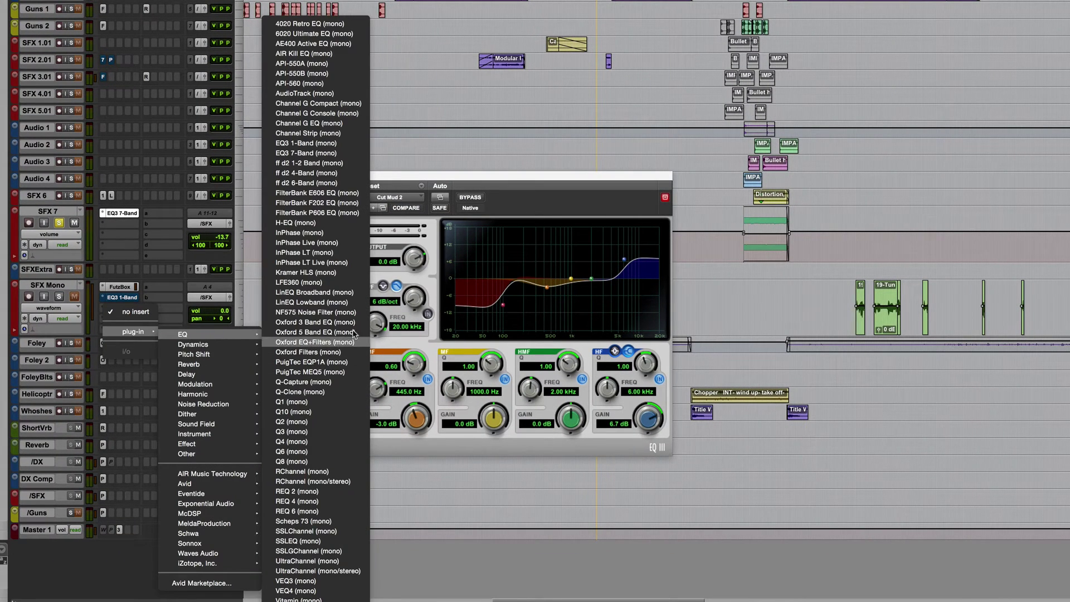
{"action": "left_click", "coordinate": [308, 153]}
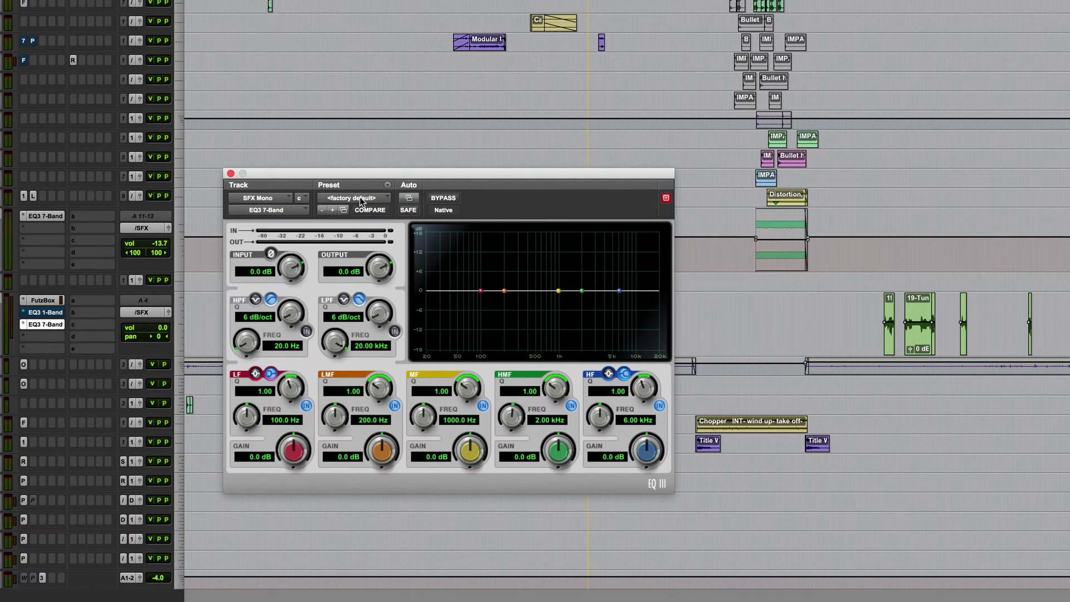
- Load the custom preset Cut Mud 2 on the SFX Mono EQ3 7-Band
{"action": "left_click", "coordinate": [399, 198]}
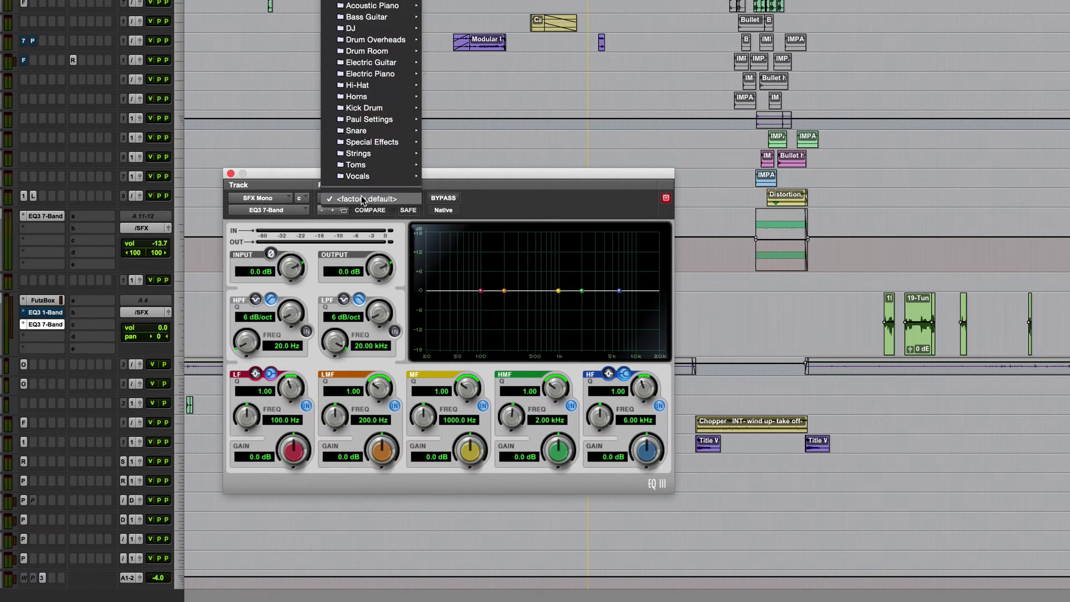
{"action": "mouse_move", "coordinate": [370, 124]}
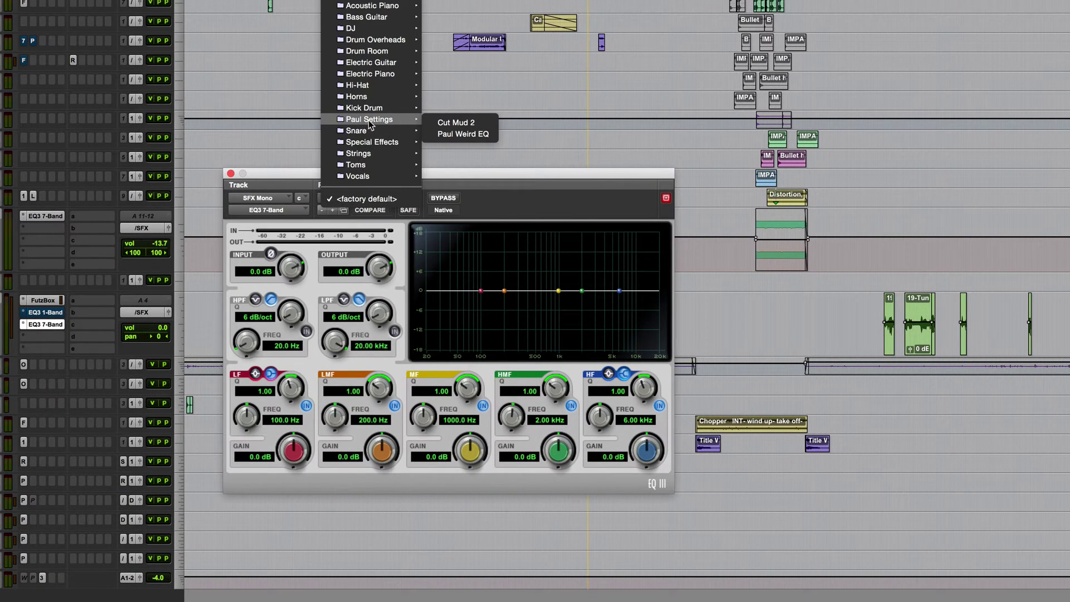
{"action": "left_click", "coordinate": [466, 123]}
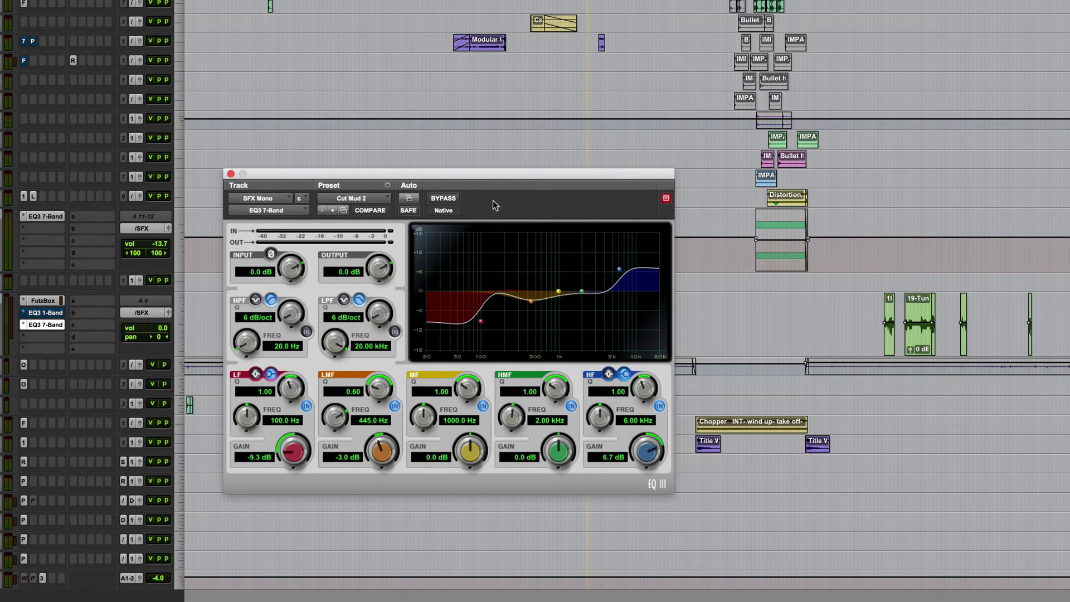
- Examine the Save plug-in Settings To options in the EQ's settings preferences
{"action": "left_click", "coordinate": [387, 185]}
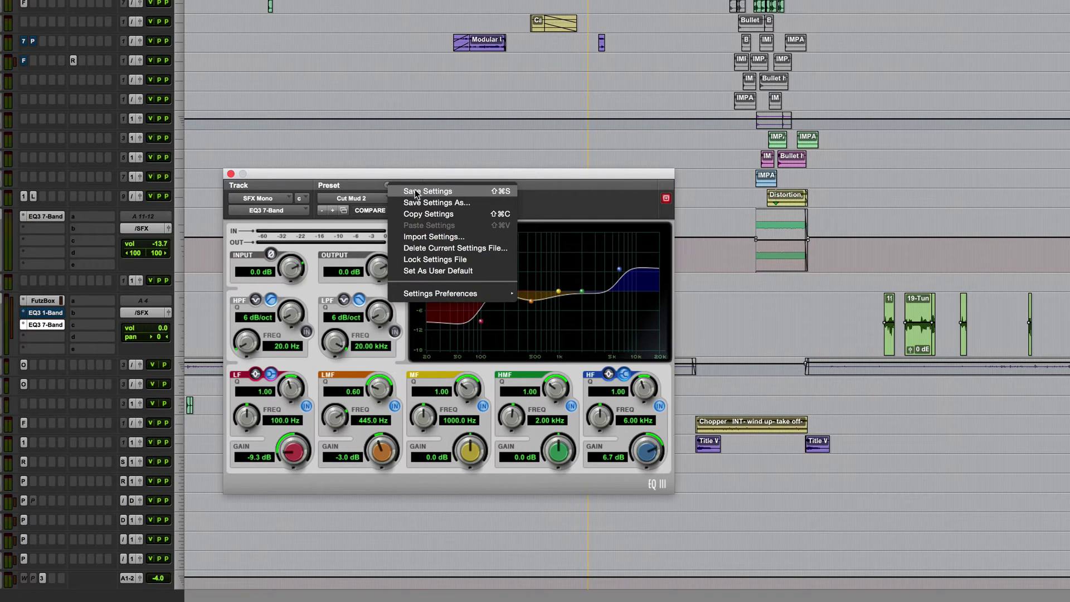
{"action": "mouse_move", "coordinate": [442, 294]}
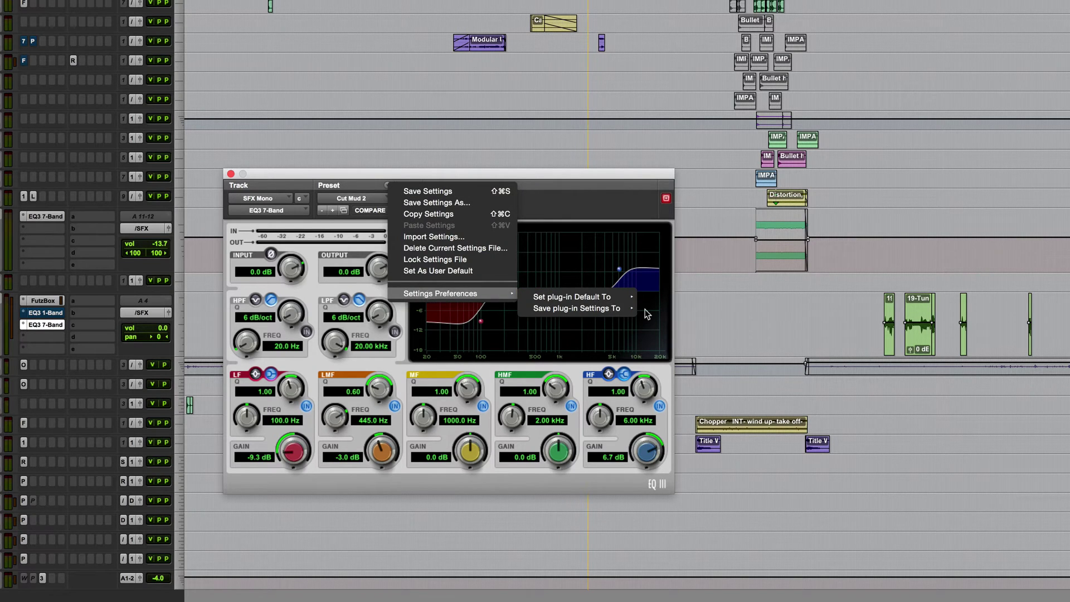
{"action": "mouse_move", "coordinate": [611, 308]}
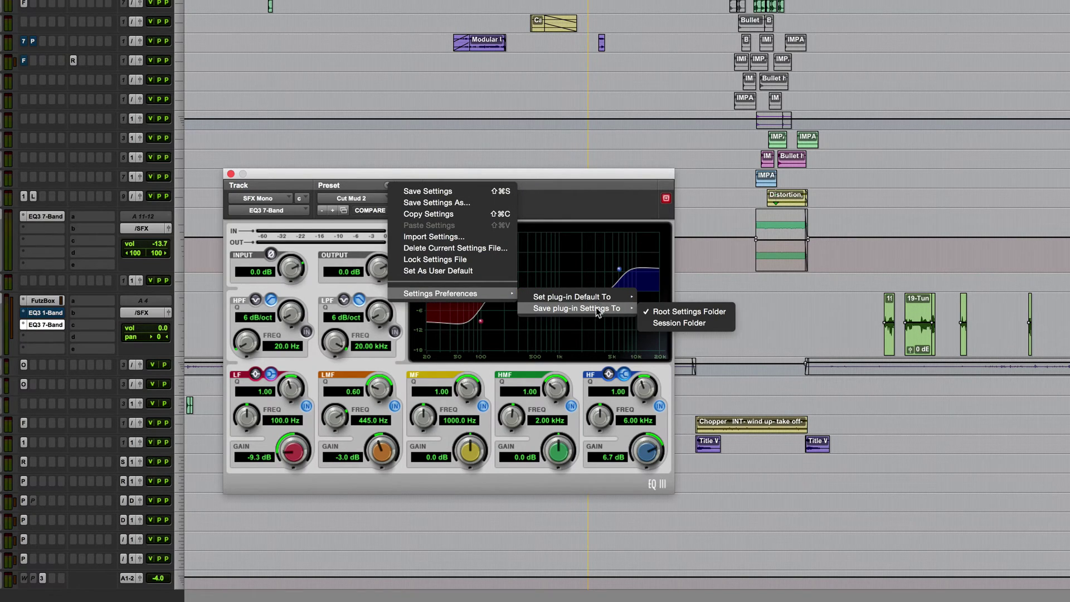
{"action": "left_click", "coordinate": [707, 319]}
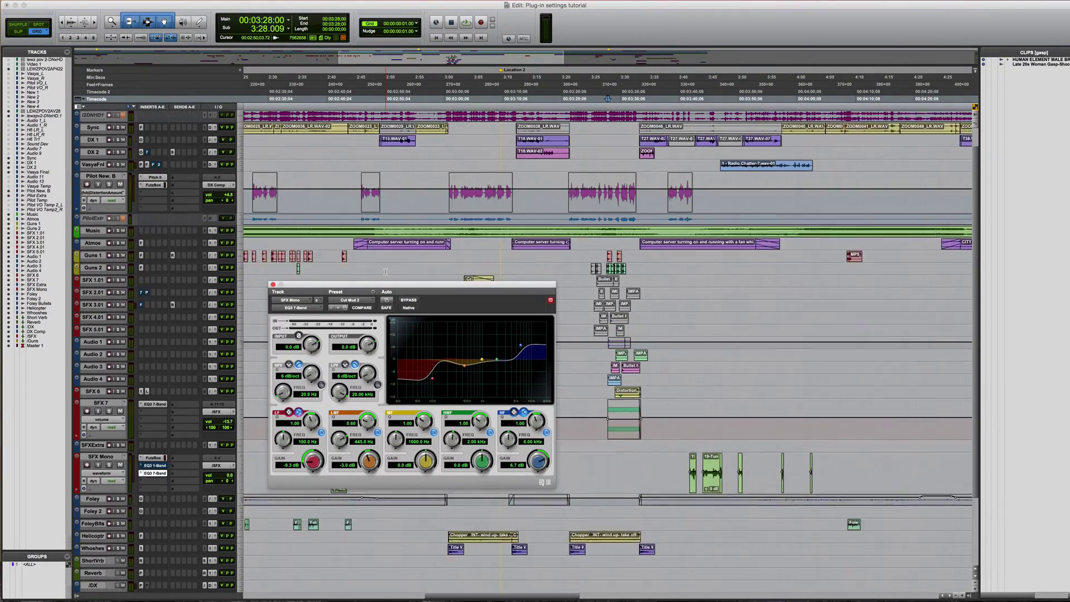
- Close the SFX Mono EQ window and show the session's video window
{"action": "scroll", "coordinate": [385, 271], "scroll_direction": "up", "scroll_amount": 2}
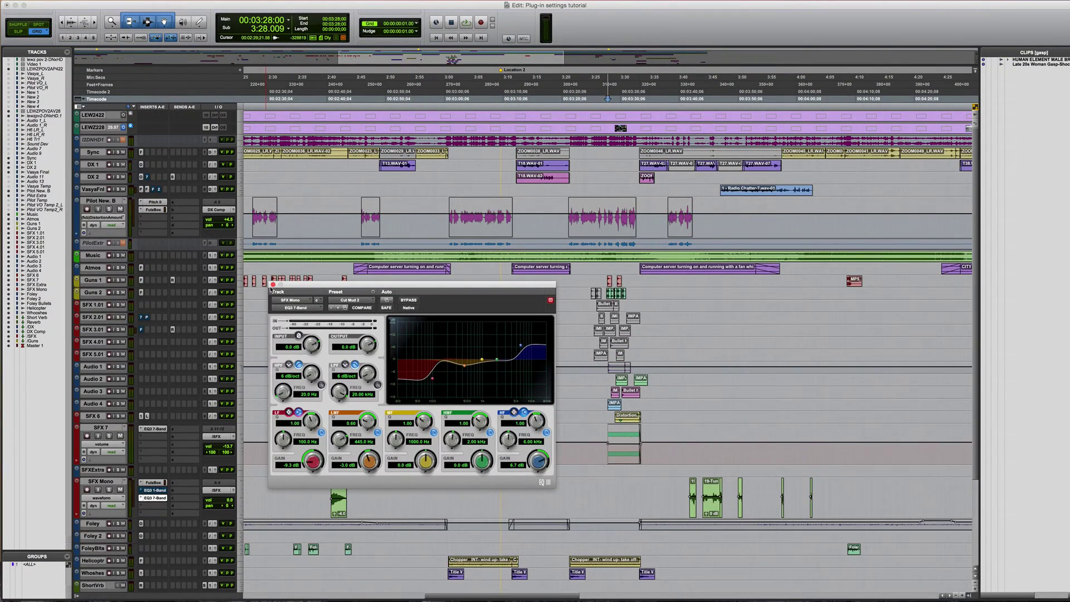
{"action": "left_click", "coordinate": [273, 285]}
{"action": "key", "text": "super+9"}
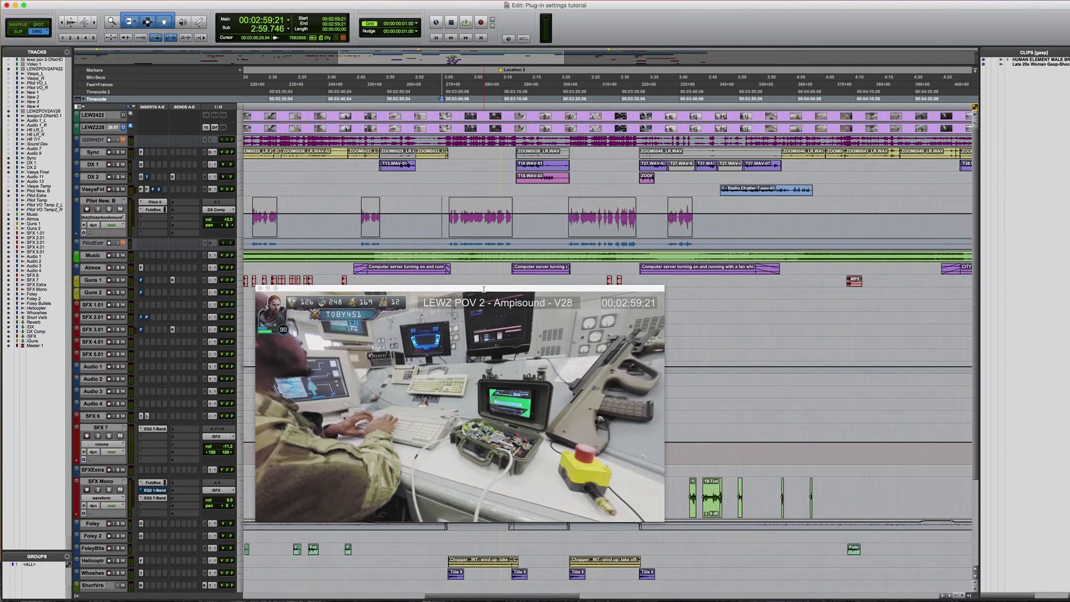
- Play back the pilot dialogue around 3:00 with the video to hear its current processing
{"action": "key", "text": "space"}
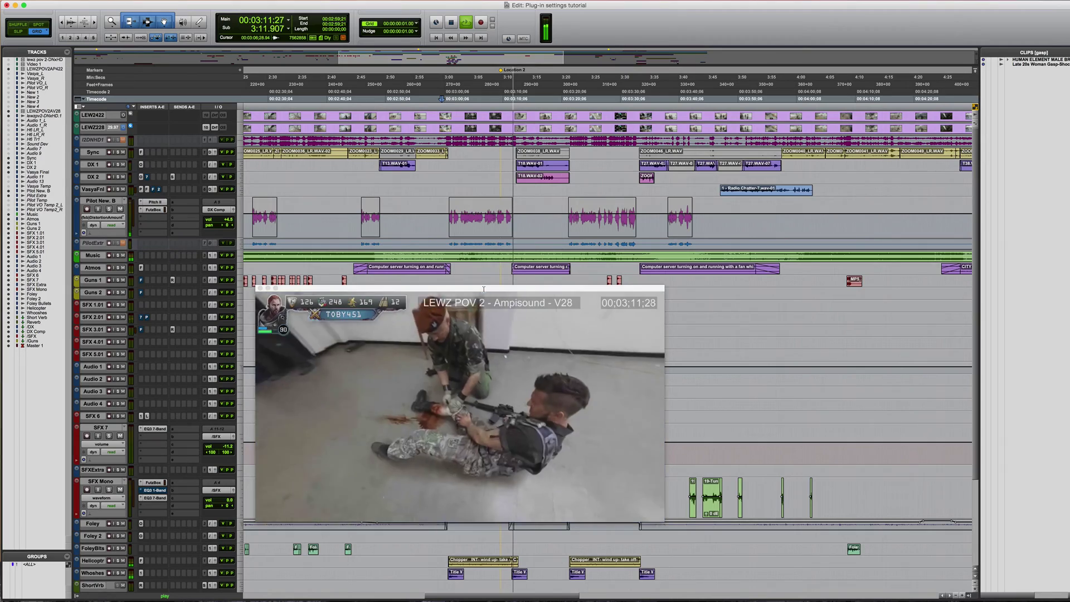
{"action": "key", "text": "space"}
{"action": "key", "text": "space"}
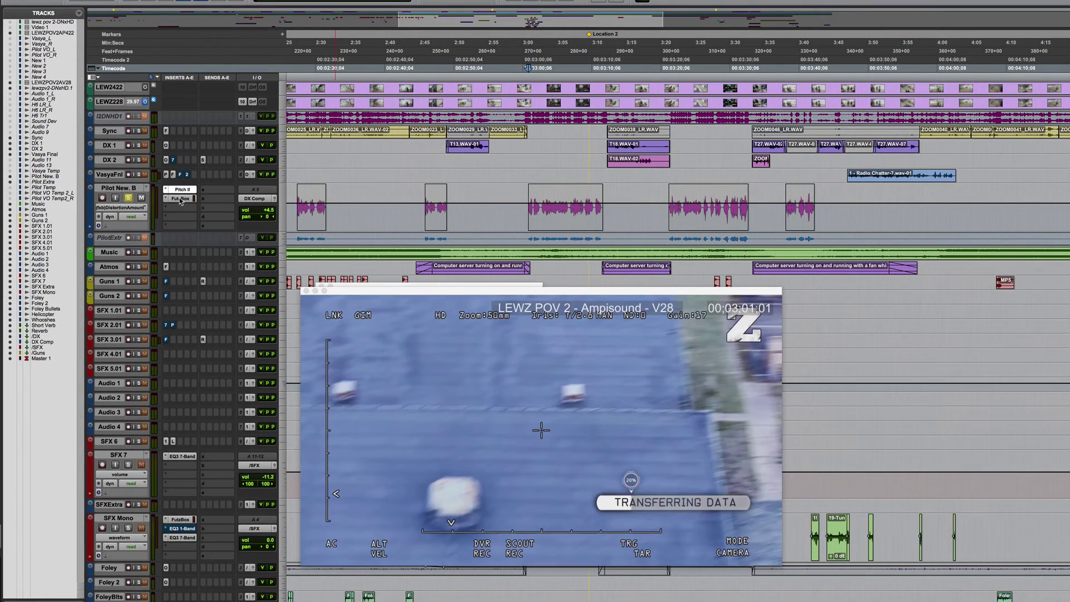
- Make the Pitch II and FutzBox inserts on the Pilot New. B track inactive and play the dialogue without them
{"action": "left_click", "coordinate": [183, 189], "text": "ctrl+super"}
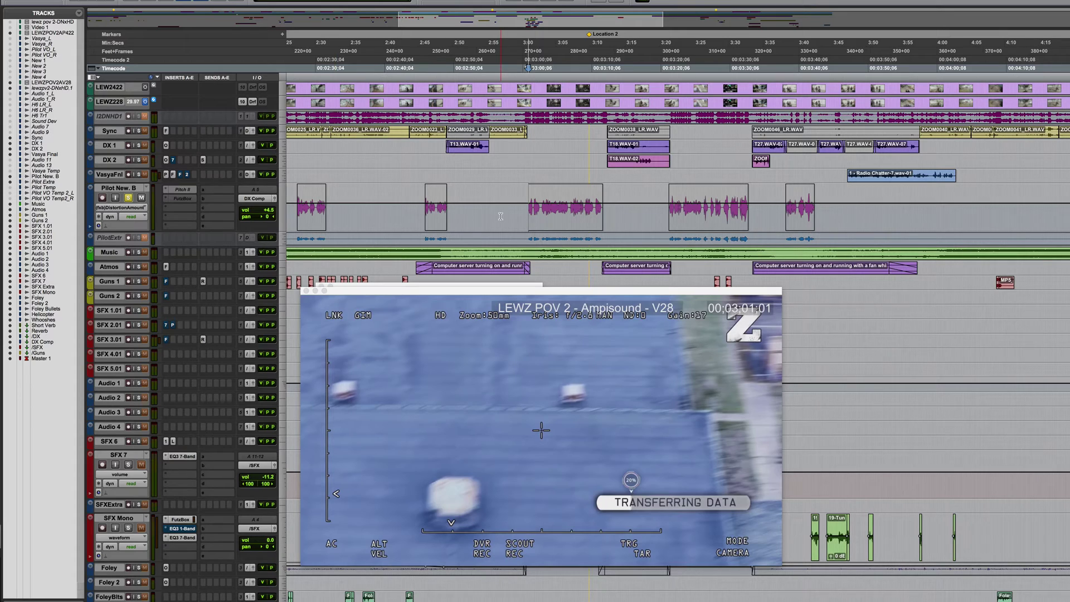
{"action": "key", "text": "space"}
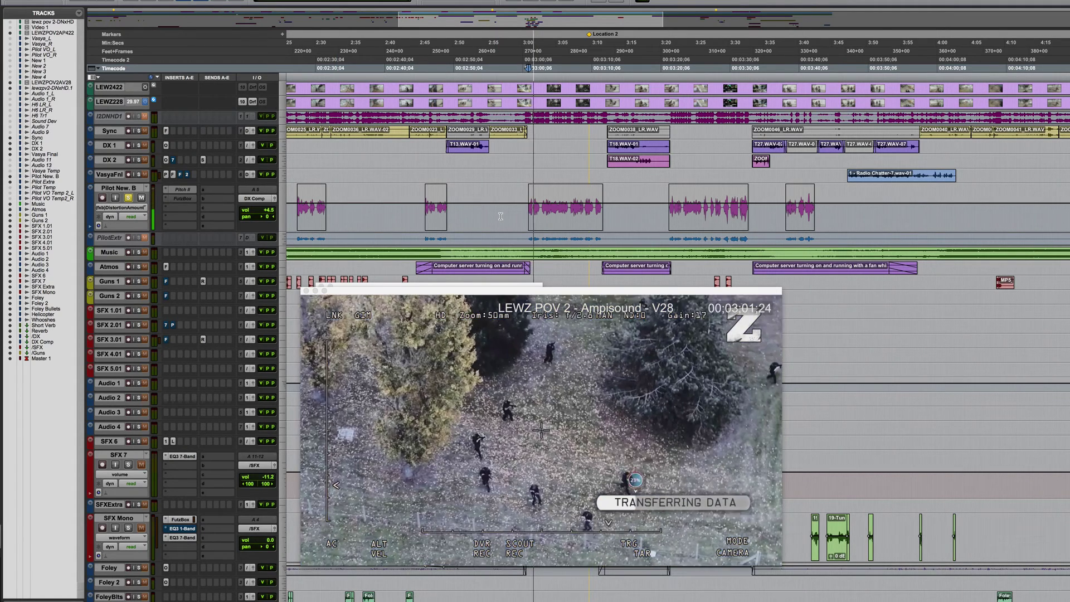
{"action": "key", "text": "space"}
- Reactivate the Pitch II insert on the Pilot New. B track and open its plug-in window
{"action": "left_click", "coordinate": [184, 190], "text": "ctrl+super"}
{"action": "left_click", "coordinate": [183, 190]}
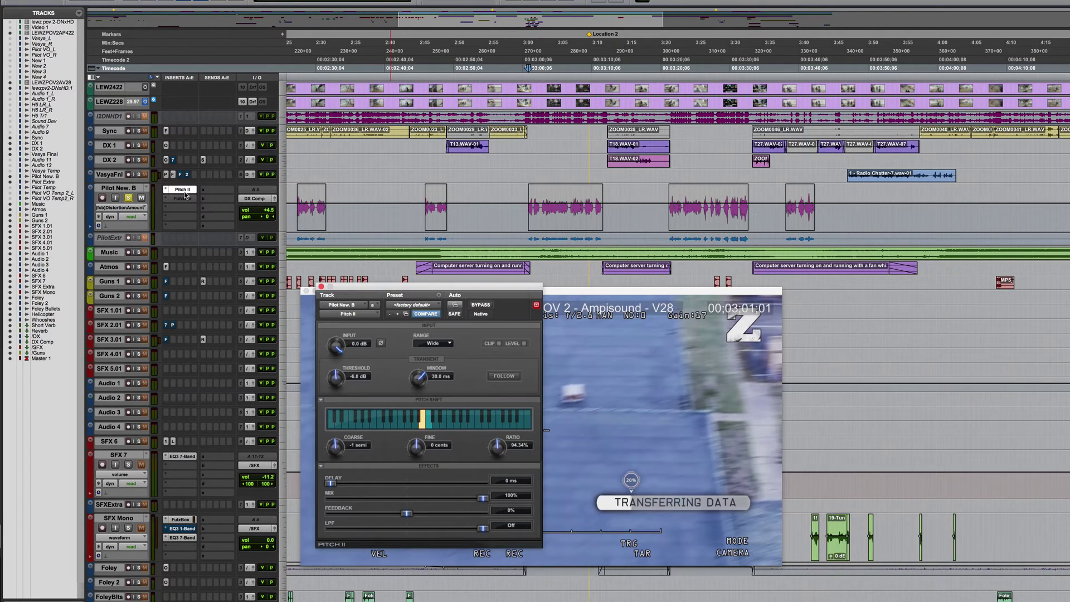
- Move the Pitch II window clear of the video and play the pilot dialogue with only Pitch II processing it
{"action": "left_click_drag", "start_coordinate": [460, 290], "coordinate": [953, 287]}
{"action": "key", "text": "space"}
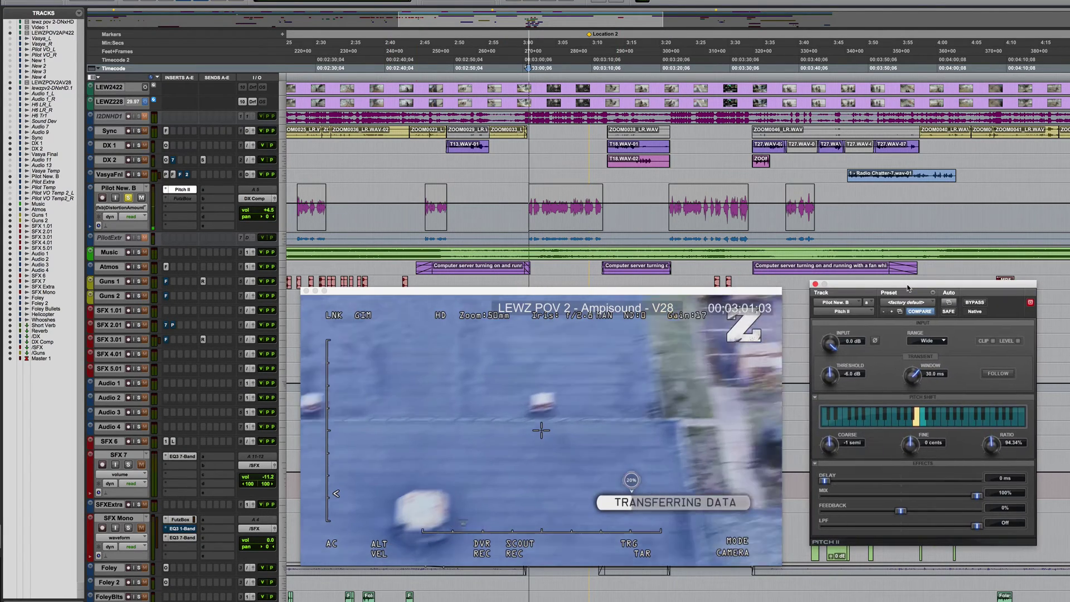
{"action": "key", "text": "space"}
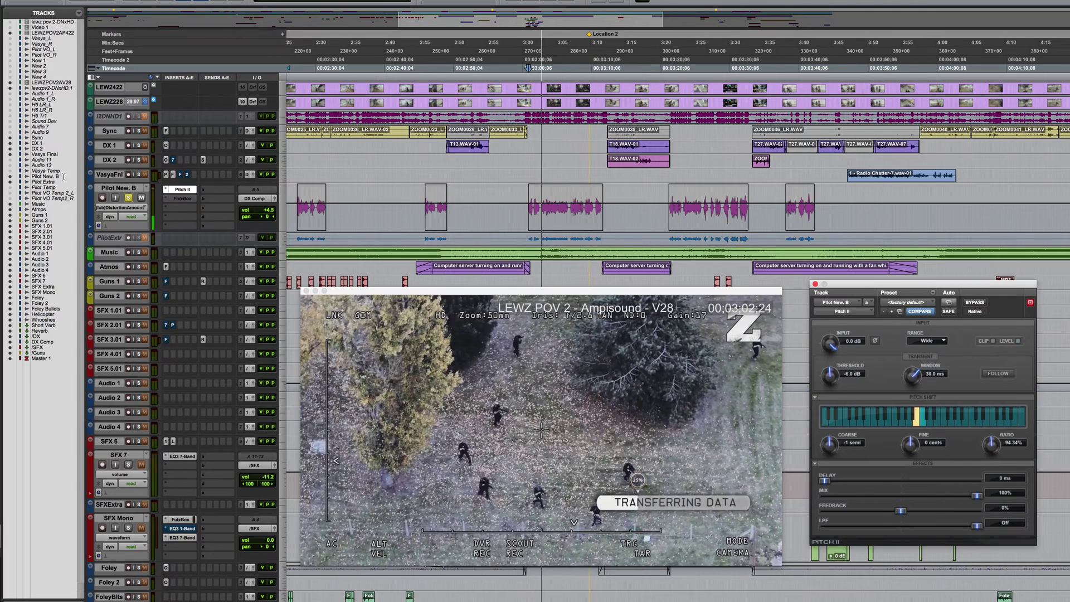
- Reactivate the FutzBox insert on the Pilot New. B track, open its window beside the video and play the dialogue
{"action": "left_click", "coordinate": [179, 199]}
{"action": "left_click_drag", "start_coordinate": [724, 217], "coordinate": [714, 198]}
{"action": "key", "text": "space"}
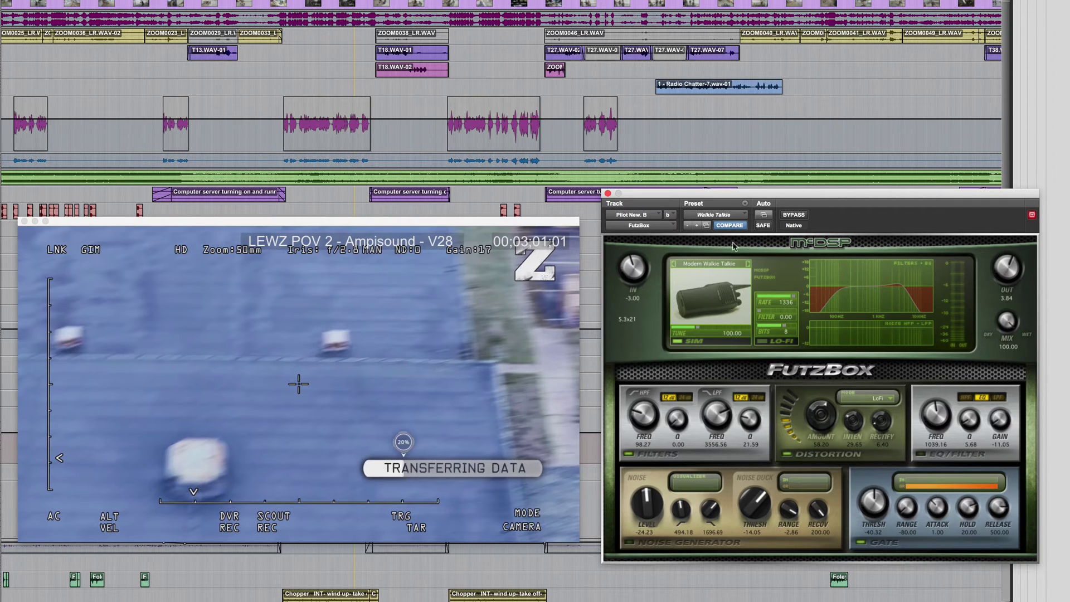
{"action": "left_click_drag", "start_coordinate": [712, 194], "coordinate": [708, 188]}
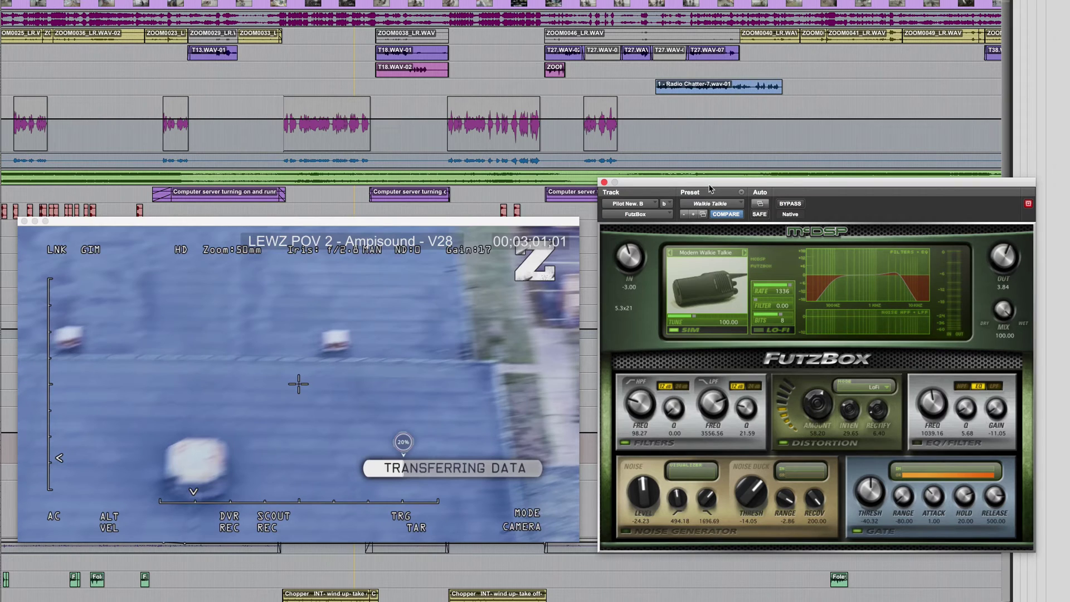
- Set the FutzBox settings preferences to save plug-in settings to the Session Folder
{"action": "left_click", "coordinate": [741, 193]}
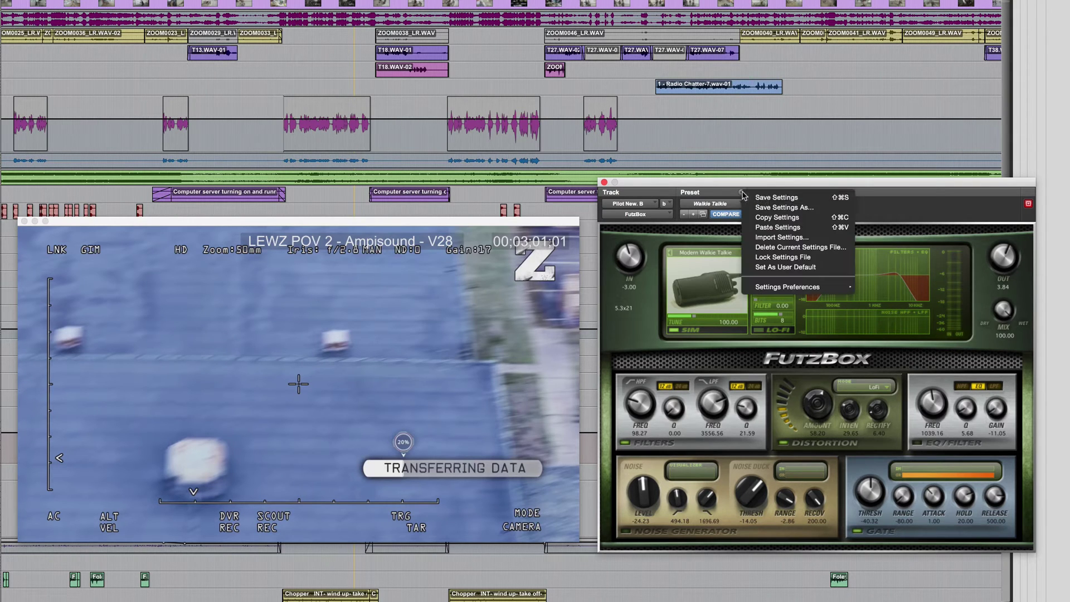
{"action": "mouse_move", "coordinate": [791, 286]}
{"action": "mouse_move", "coordinate": [911, 301]}
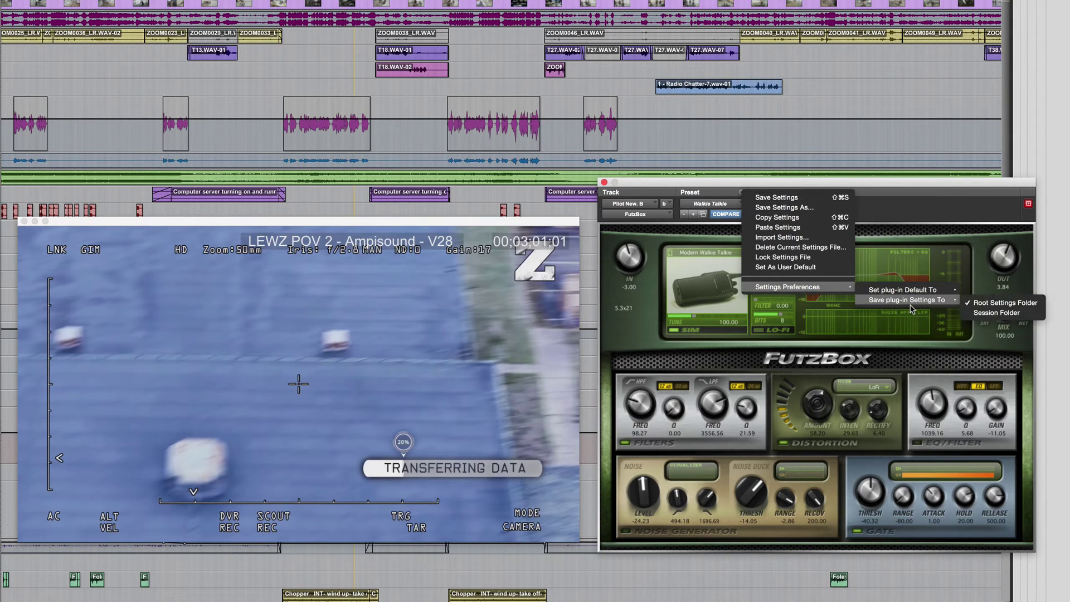
{"action": "left_click", "coordinate": [1002, 313]}
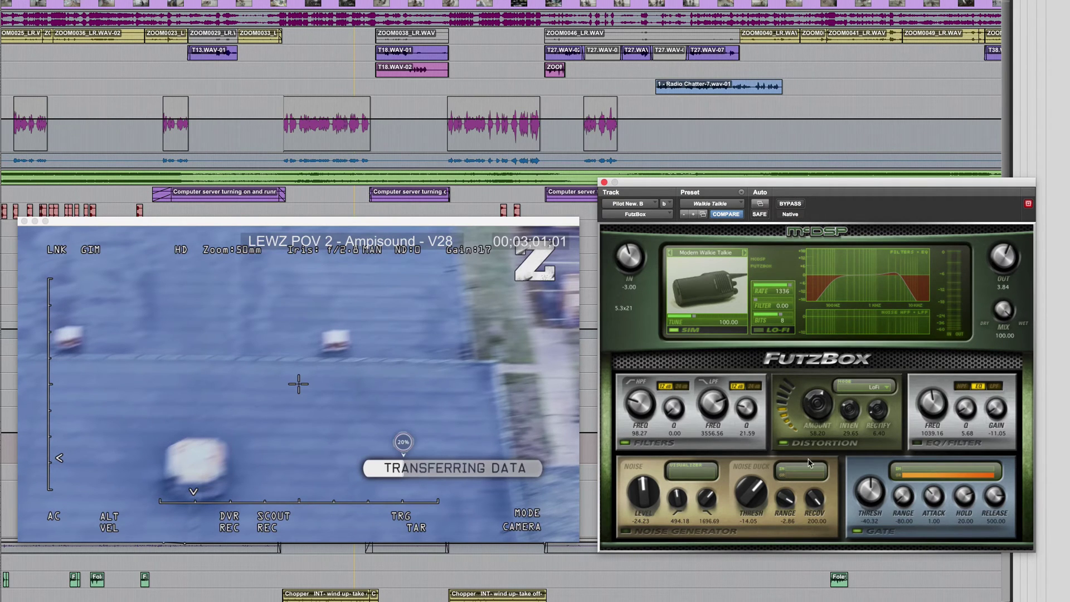
- Audition other FutzBox SIM models during dialogue playback and settle on Vintage Handheld CB
{"action": "left_click", "coordinate": [744, 252]}
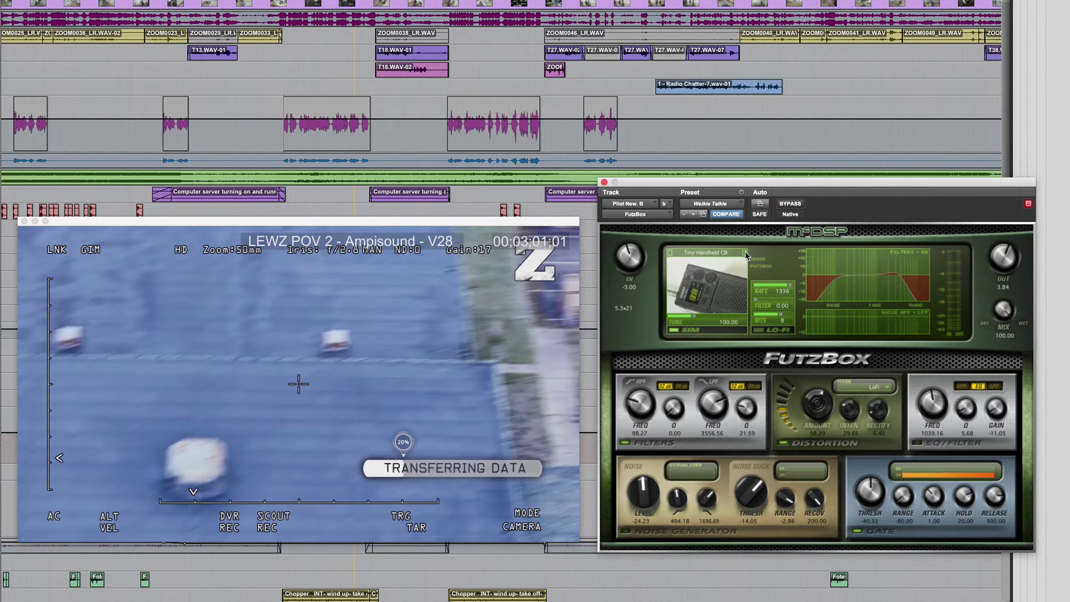
{"action": "key", "text": "space"}
{"action": "left_click", "coordinate": [745, 252]}
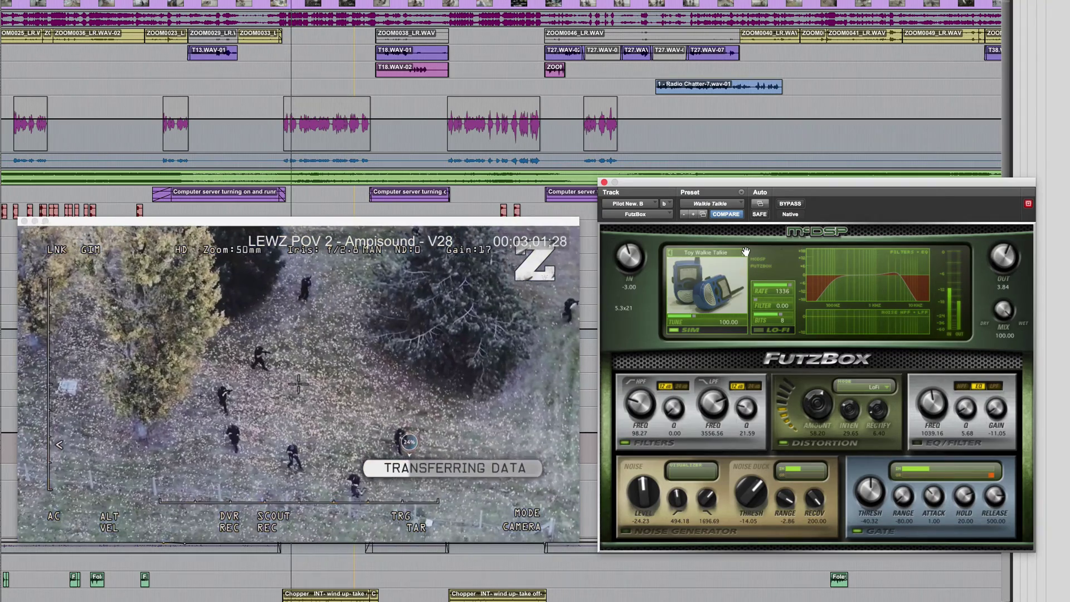
{"action": "left_click", "coordinate": [745, 252]}
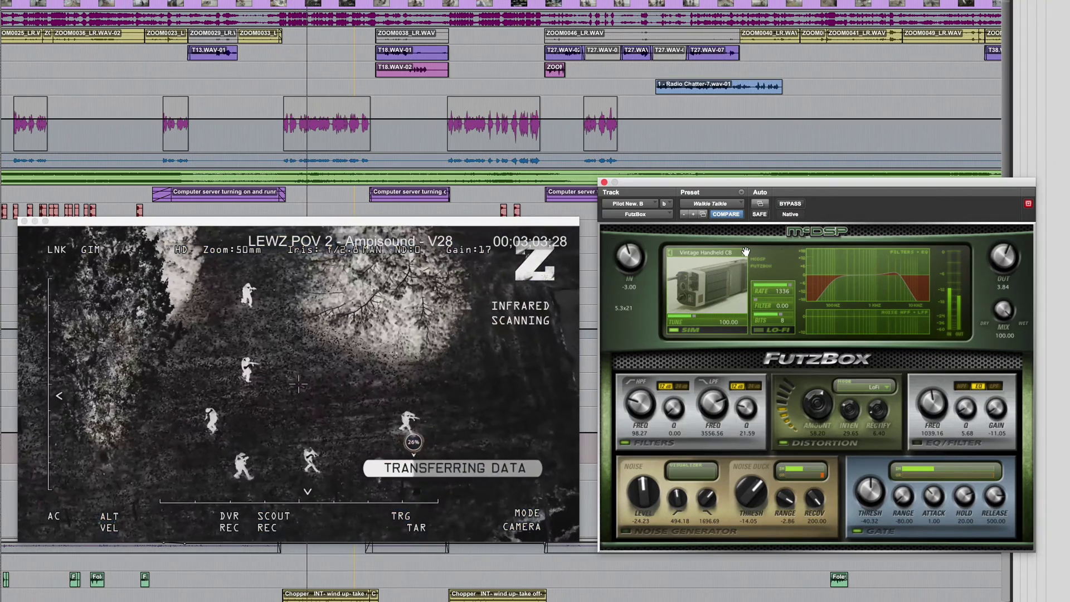
{"action": "key", "text": "space"}
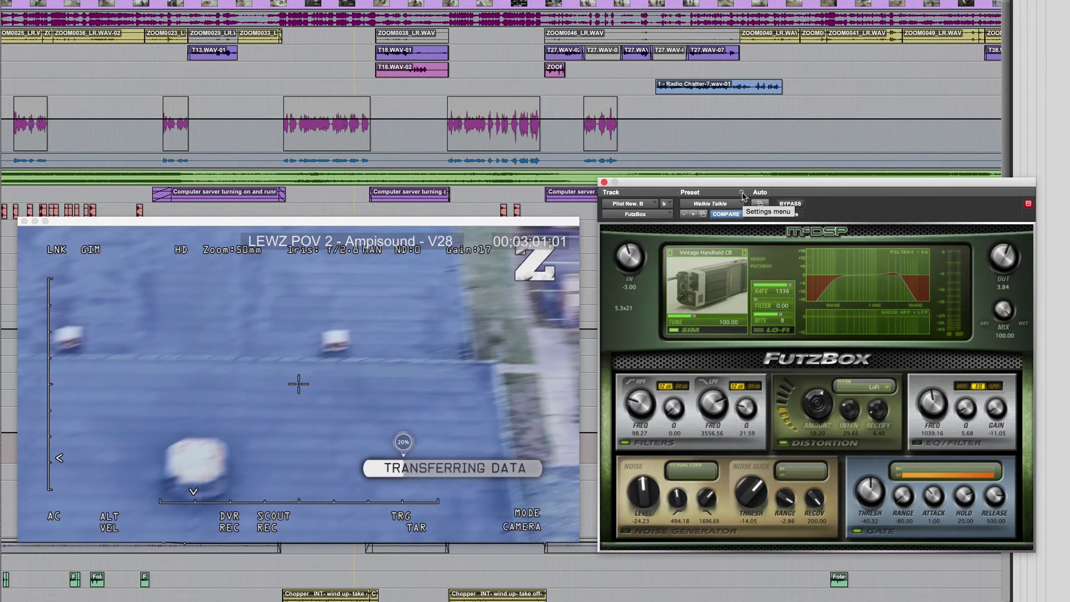
- Save the modified FutzBox settings as a new preset named Walkie Talkie Tinny
{"action": "left_click", "coordinate": [743, 196]}
{"action": "left_click", "coordinate": [803, 210]}
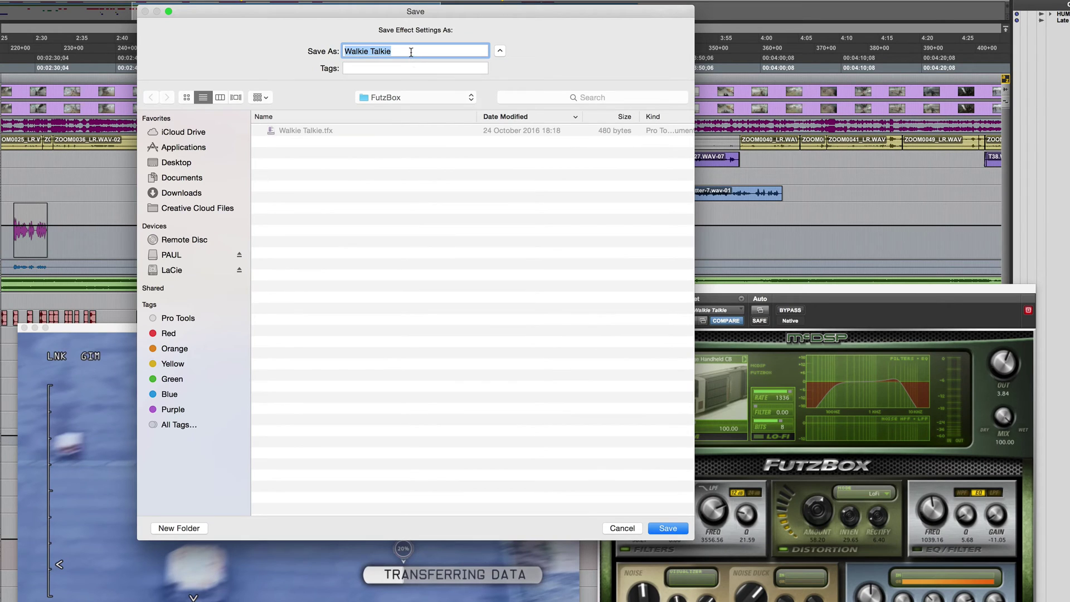
{"action": "left_click", "coordinate": [410, 52]}
{"action": "type", "text": "Tinny"}
{"action": "key", "text": "Return"}
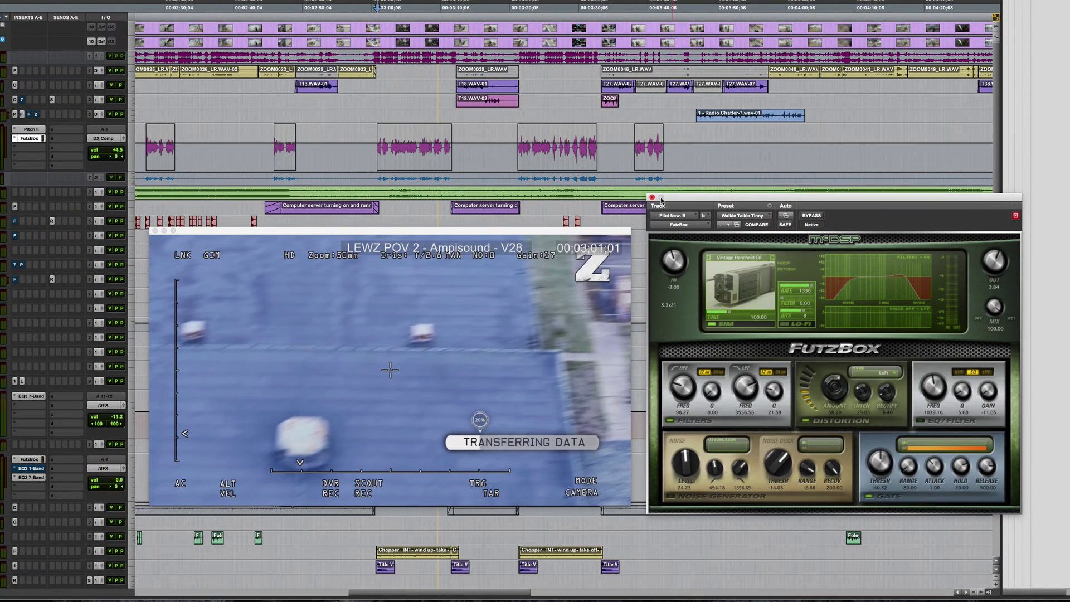
- Insert a multichannel McDSP FutzBox (stereo) in the second insert slot of the SFX 7 track
{"action": "left_click", "coordinate": [20, 406]}
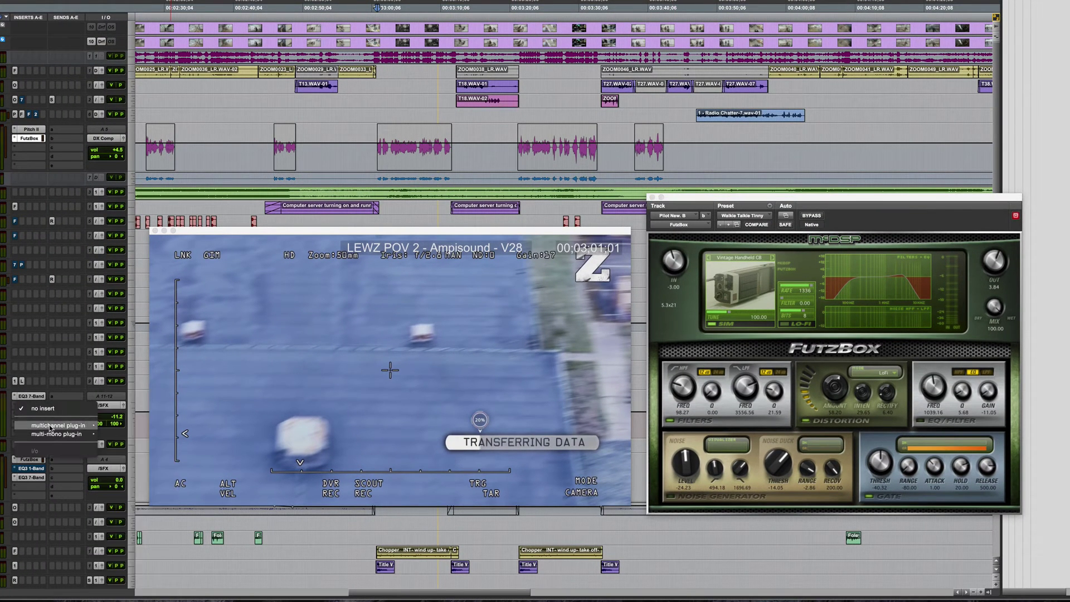
{"action": "mouse_move", "coordinate": [74, 427]}
{"action": "mouse_move", "coordinate": [140, 505]}
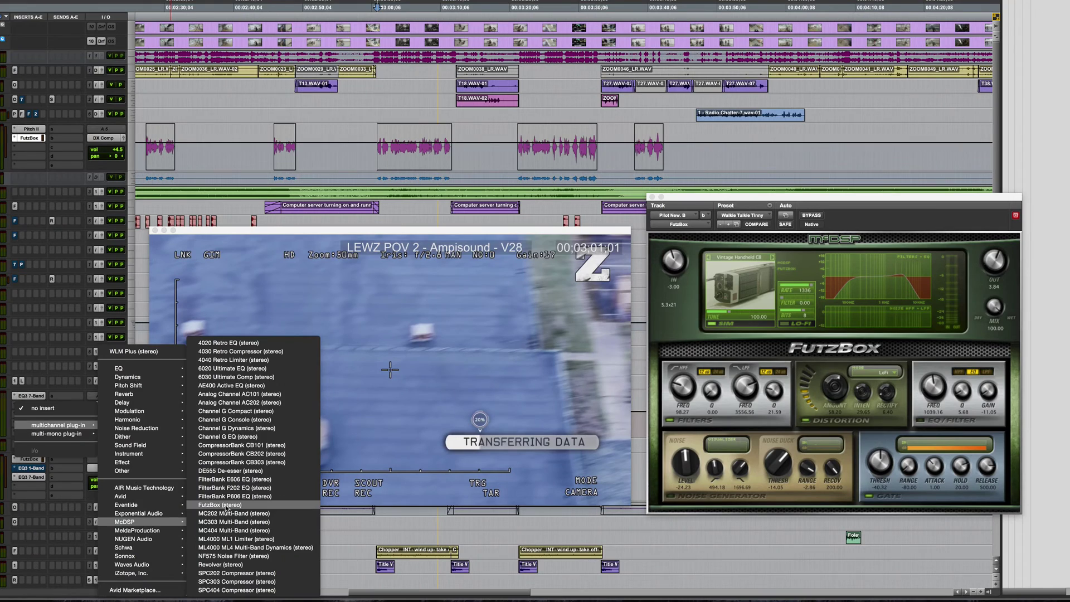
{"action": "left_click", "coordinate": [221, 505]}
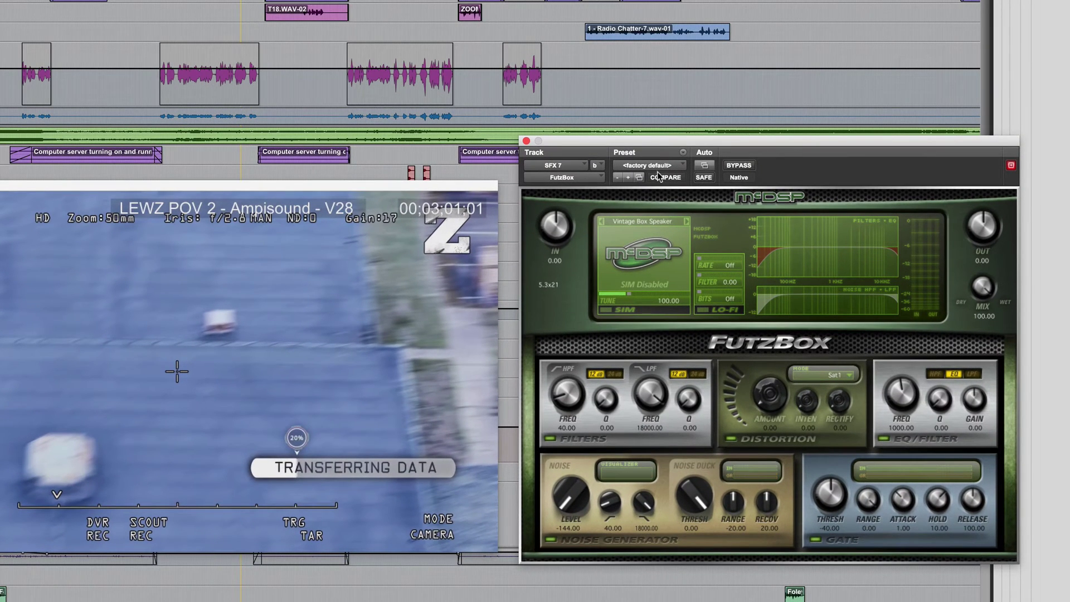
- Load the Walkie Talkie Tinny preset from the Session's Settings Folder into the SFX 7 FutzBox
{"action": "left_click", "coordinate": [657, 166]}
{"action": "mouse_move", "coordinate": [662, 146]}
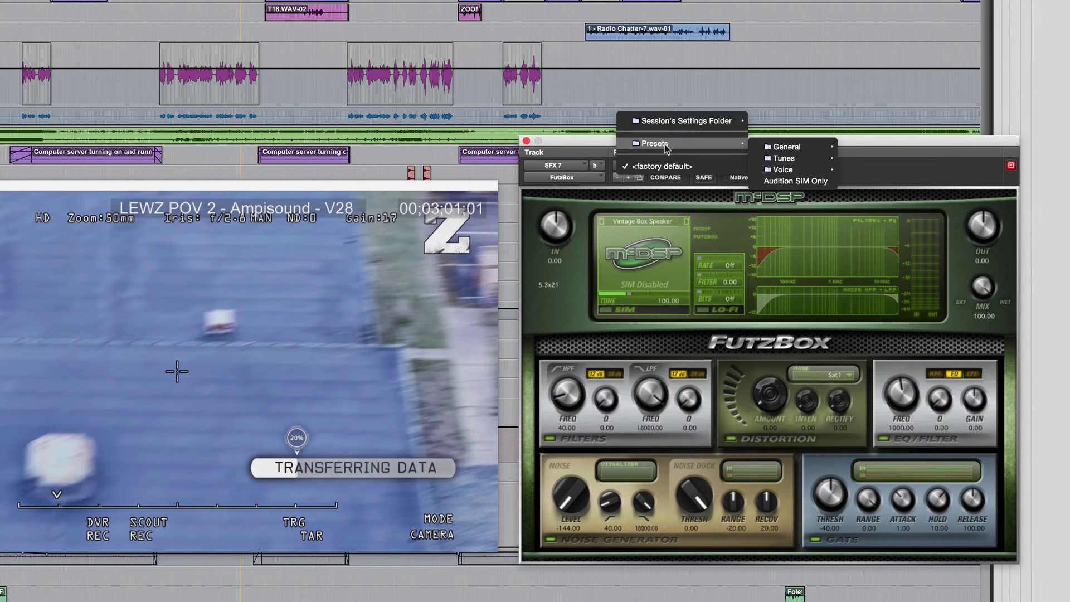
{"action": "mouse_move", "coordinate": [670, 125]}
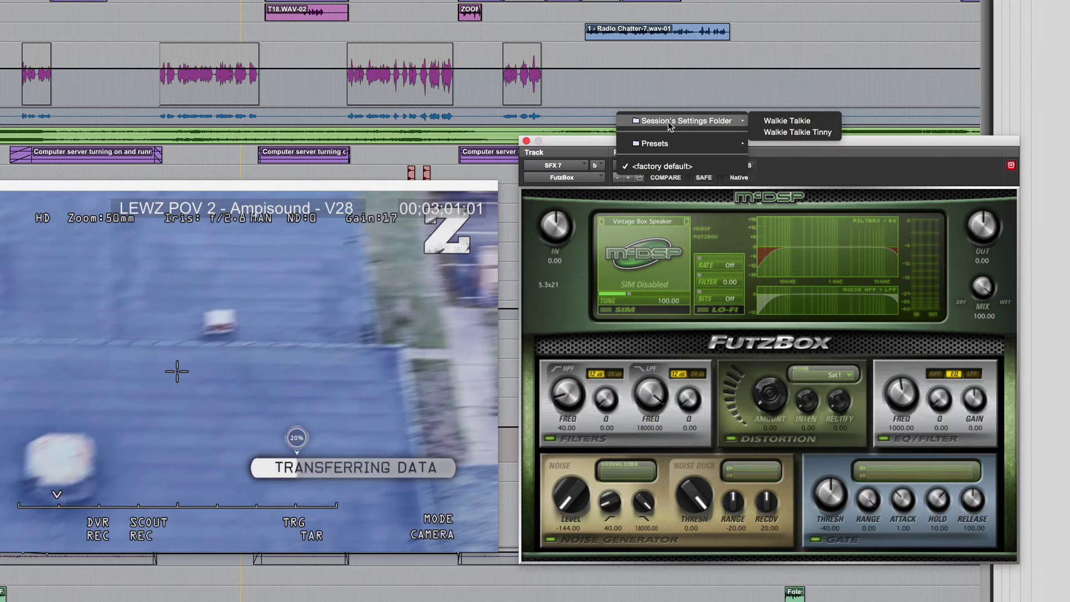
{"action": "left_click", "coordinate": [812, 134]}
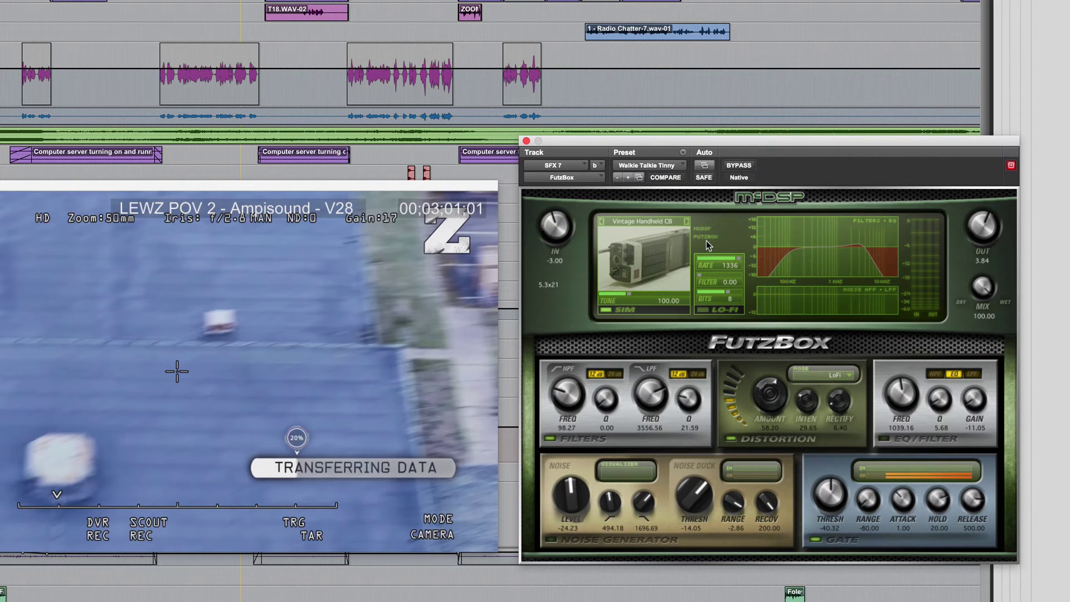
- Switch to Finder and locate Walkie Talkie Tinny.tfx in the session's Plug-In Settings folder, under FutzBox
{"action": "key", "text": "super+Tab"}
{"action": "key", "text": "super+Tab"}
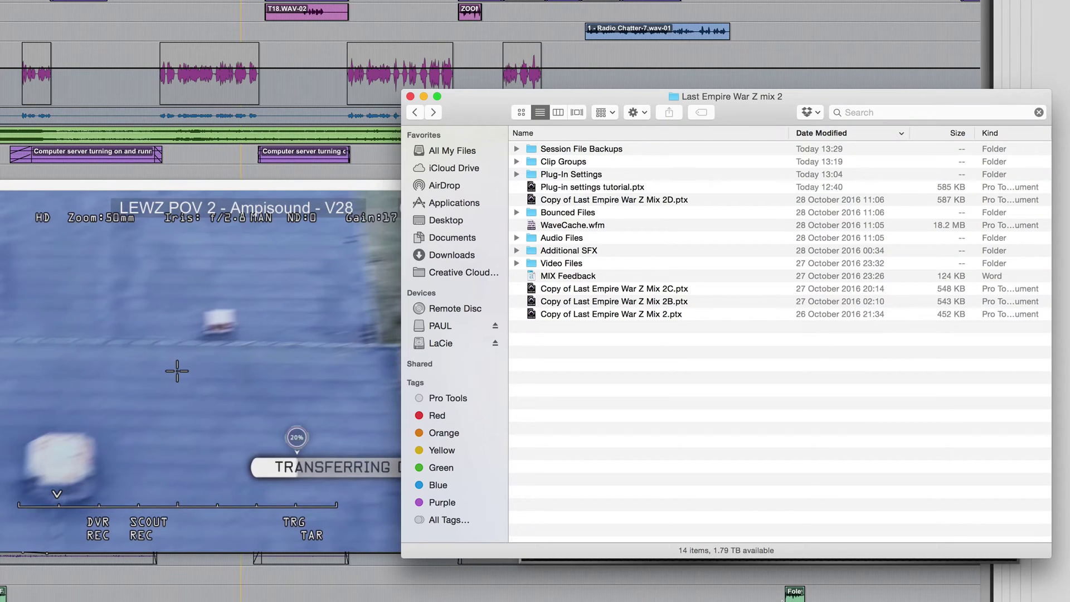
{"action": "double_click", "coordinate": [625, 176]}
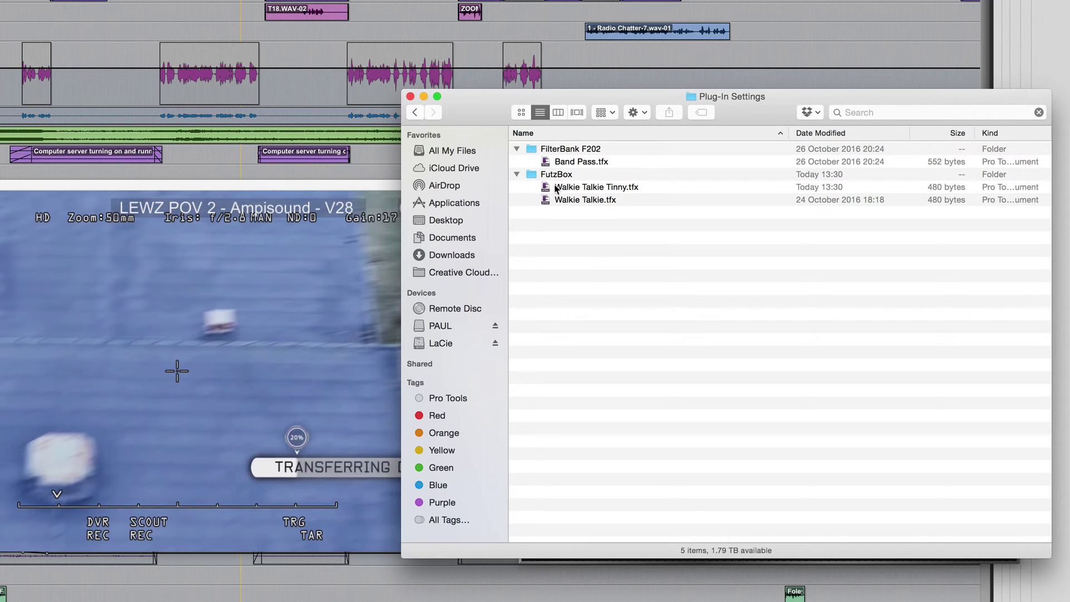
{"action": "left_click", "coordinate": [602, 188]}
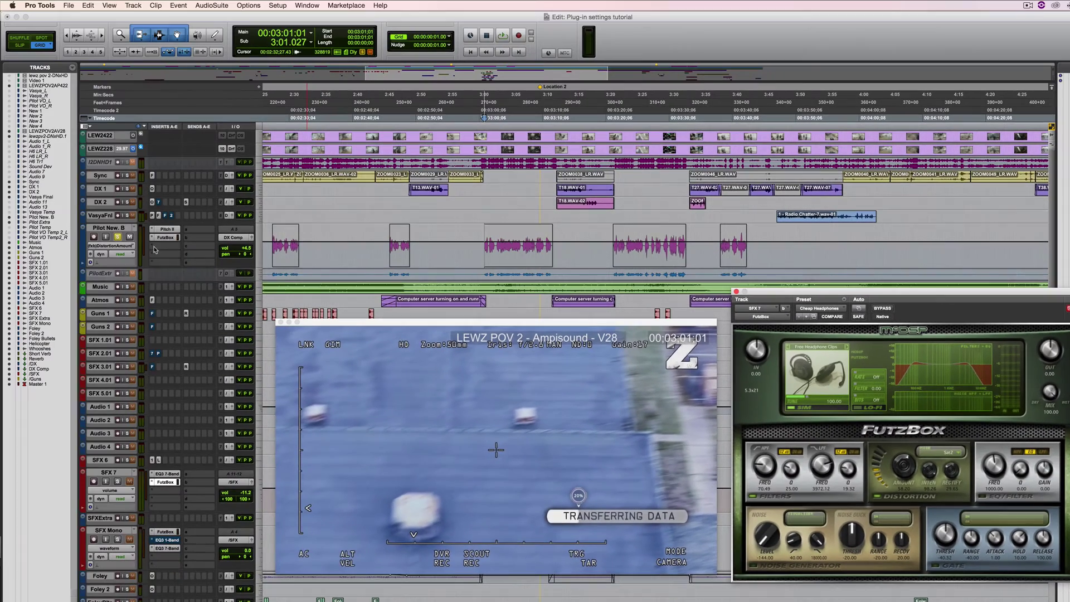
- Insert an EQ3 7-Band (mono) in Pilot New. B's third slot, with LF gain 7.3 dB and HMF gain -4.9 dB
{"action": "left_click", "coordinate": [155, 249]}
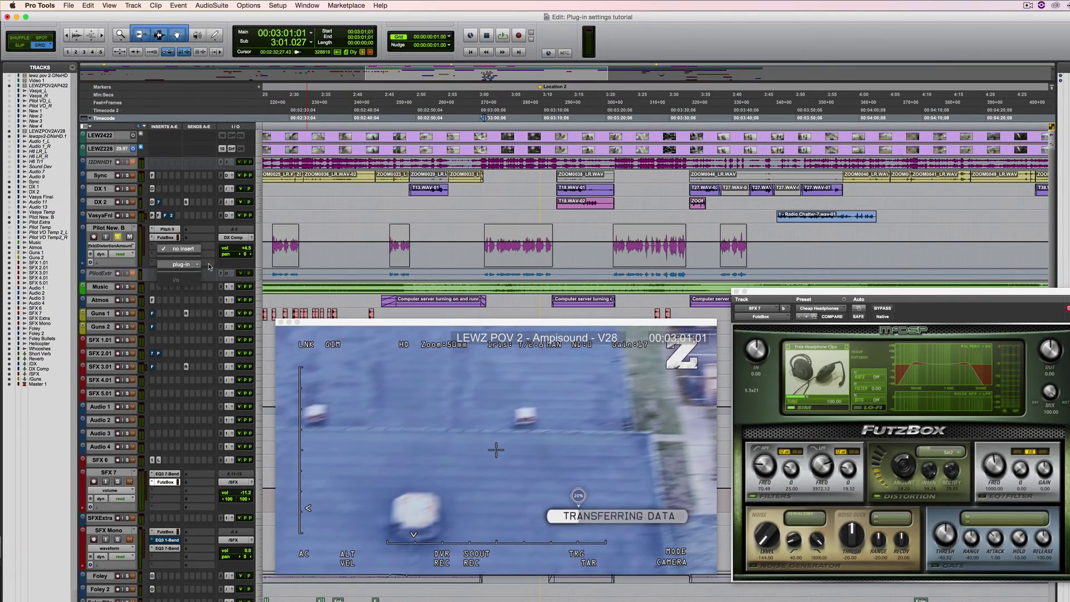
{"action": "mouse_move", "coordinate": [184, 264]}
{"action": "mouse_move", "coordinate": [222, 266]}
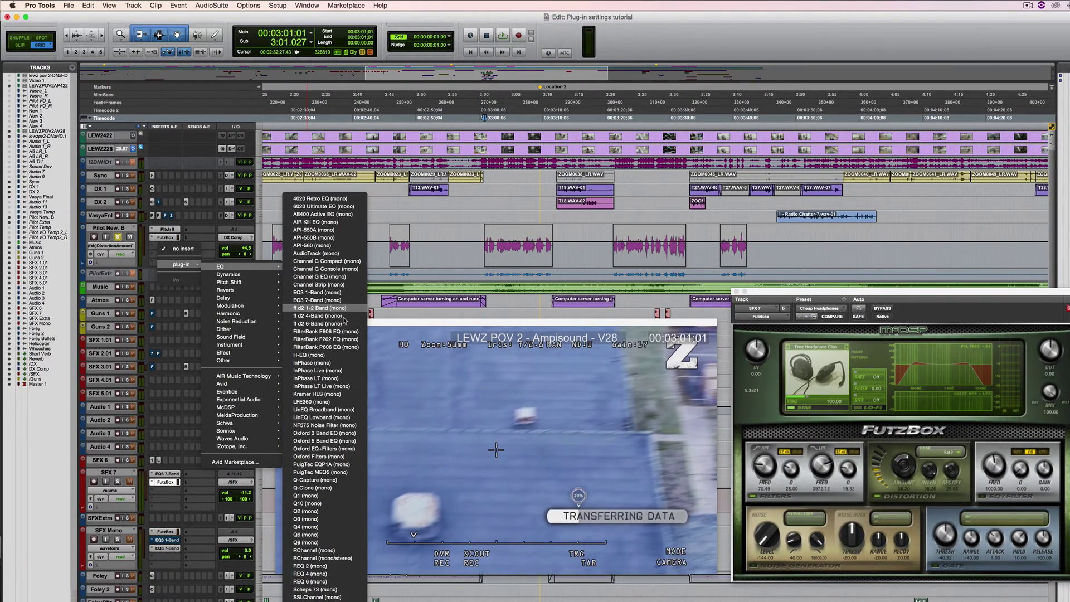
{"action": "left_click", "coordinate": [317, 300]}
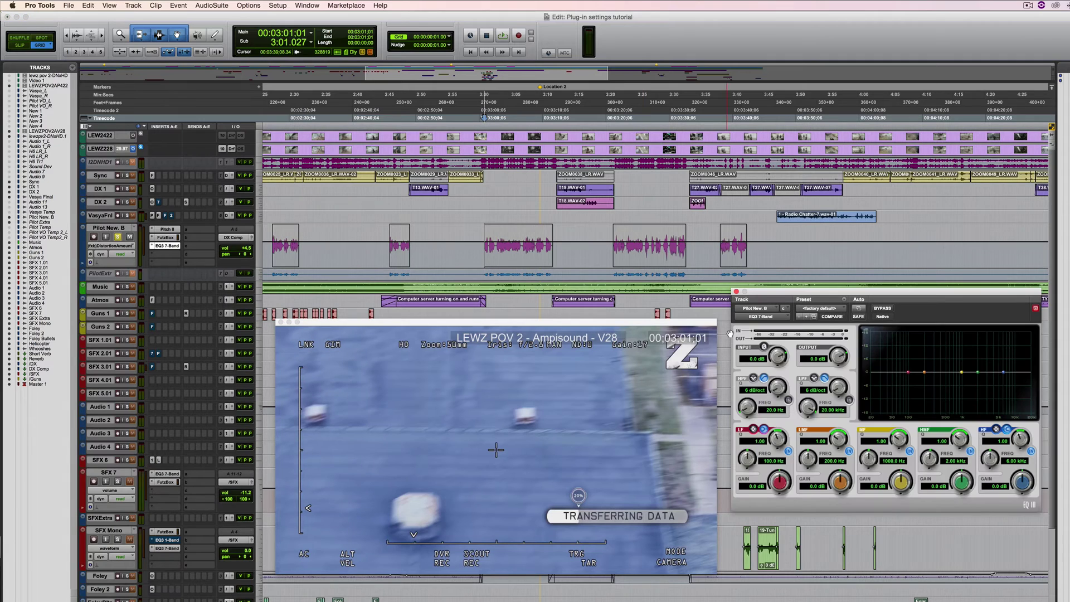
{"action": "left_click_drag", "start_coordinate": [872, 409], "coordinate": [872, 426]}
{"action": "left_click_drag", "start_coordinate": [703, 396], "coordinate": [708, 348]}
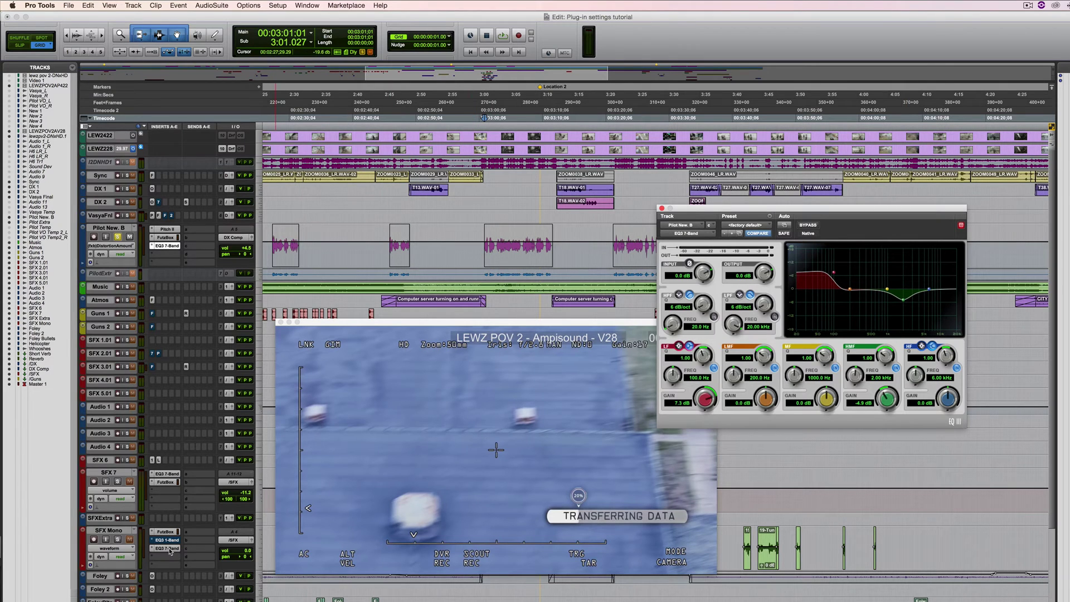
- Open the SFX Mono track's EQ3 7-Band alongside the other EQ and load its factory default preset
{"action": "left_click", "coordinate": [172, 551]}
{"action": "left_click_drag", "start_coordinate": [244, 16], "coordinate": [537, 337]}
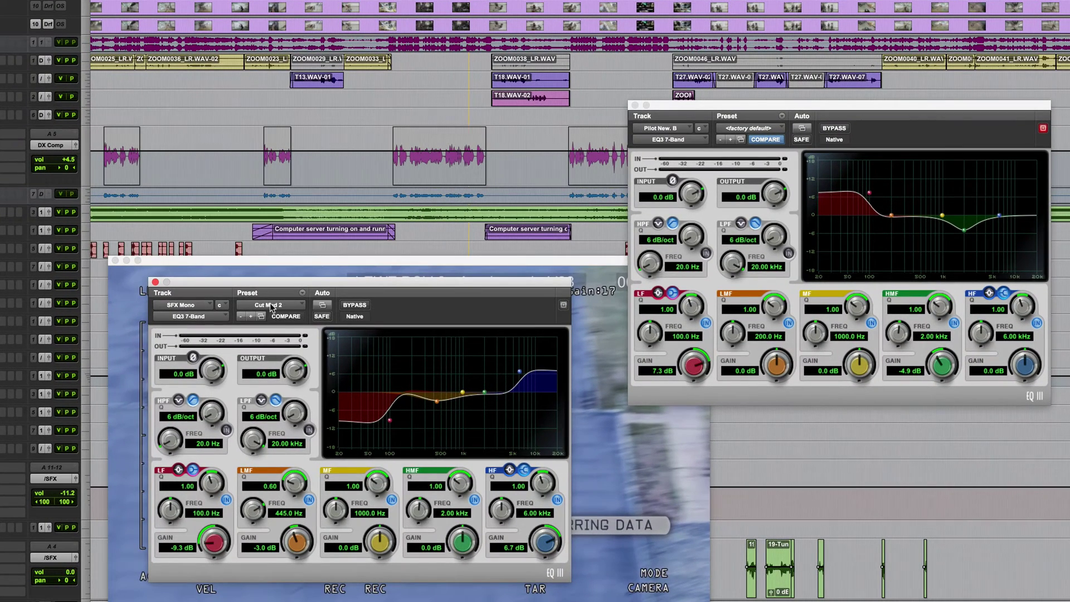
{"action": "left_click", "coordinate": [271, 308]}
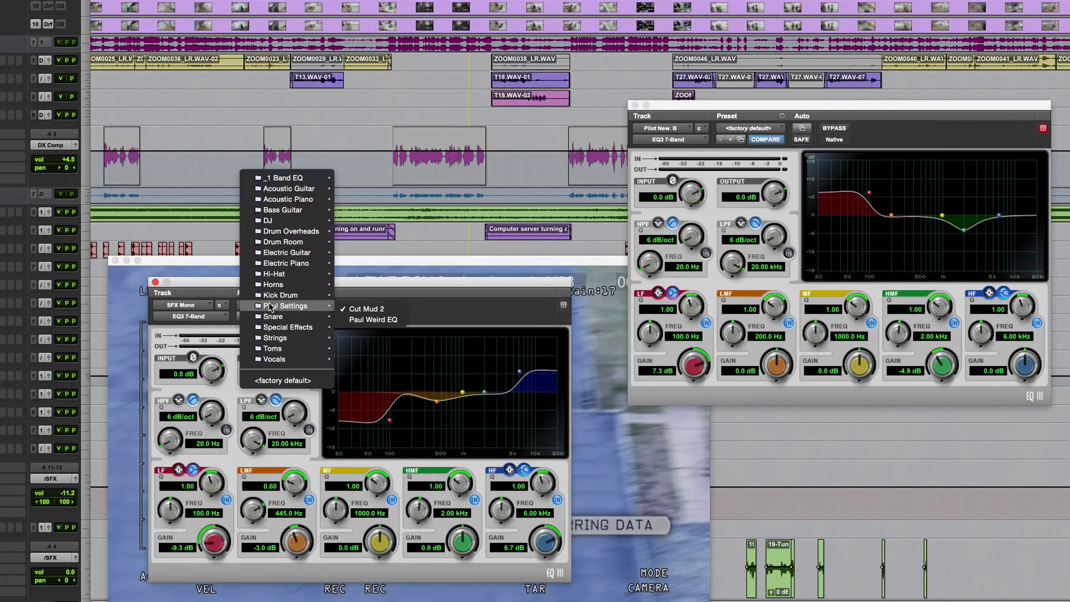
{"action": "left_click", "coordinate": [273, 381]}
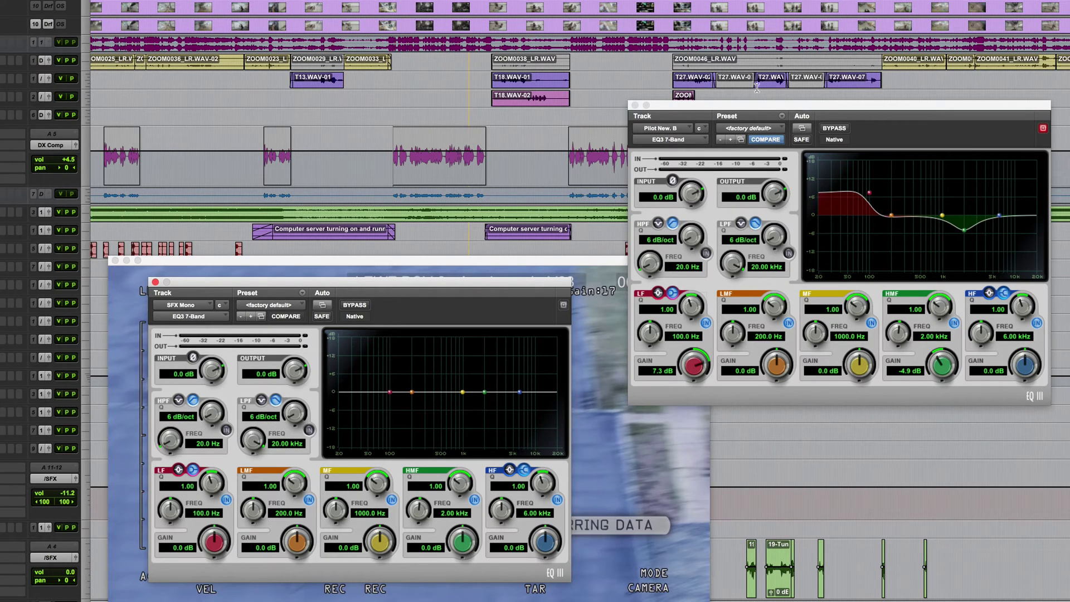
- Copy the EQ3 7-Band settings from Pilot New. B, paste them into the SFX Mono EQ and close its window
{"action": "left_click", "coordinate": [783, 117]}
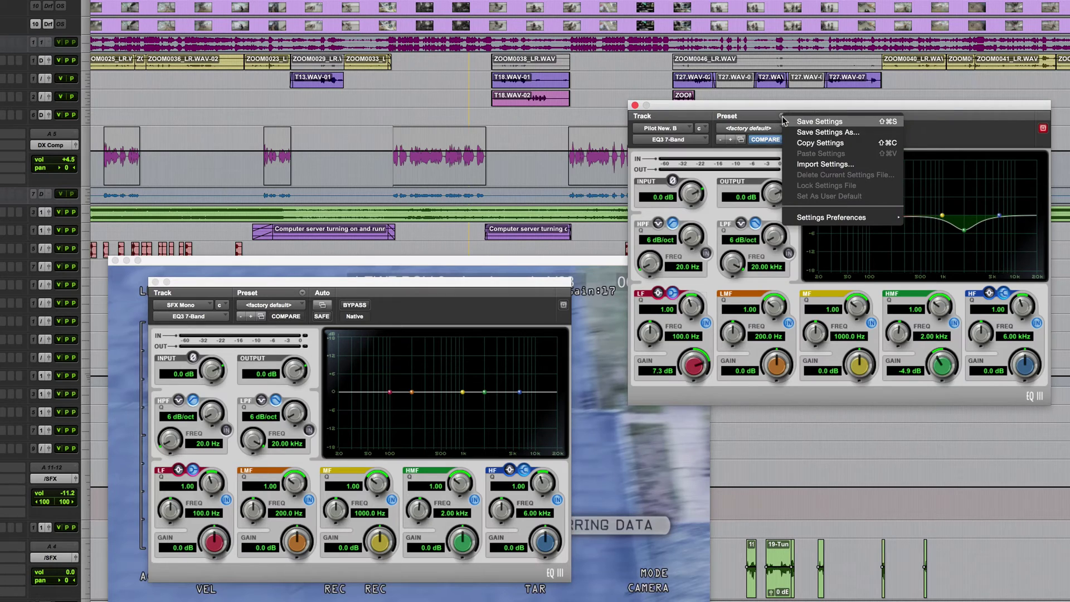
{"action": "left_click", "coordinate": [872, 145]}
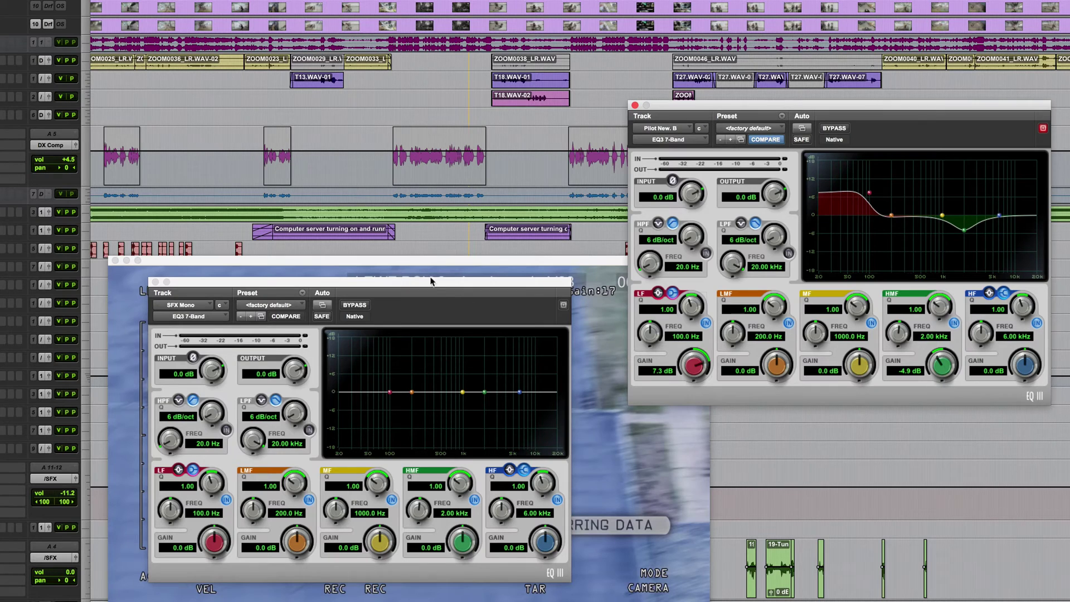
{"action": "left_click", "coordinate": [445, 305]}
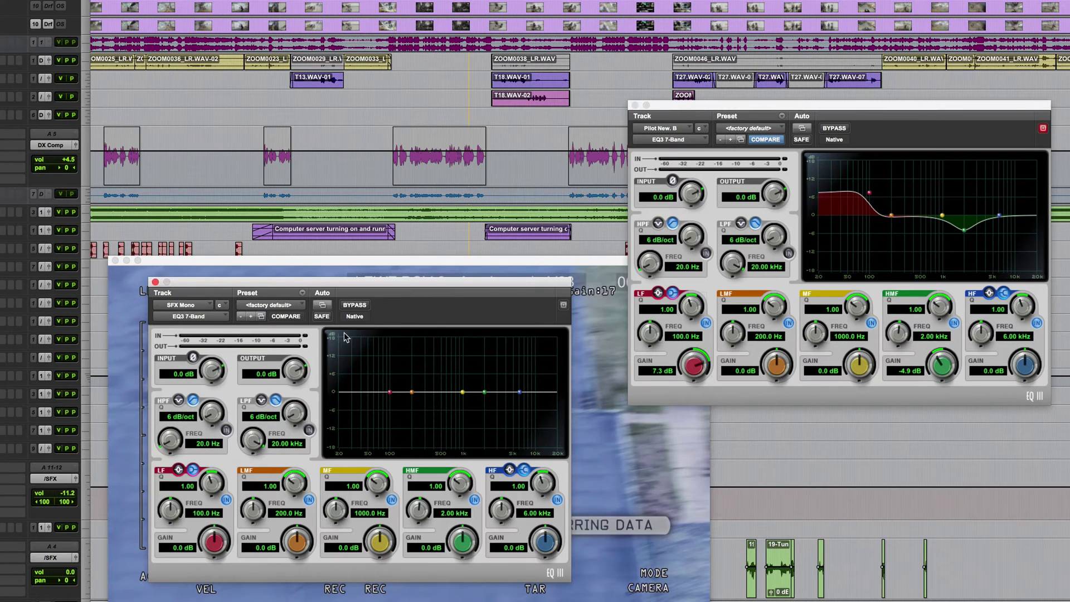
{"action": "left_click", "coordinate": [302, 293]}
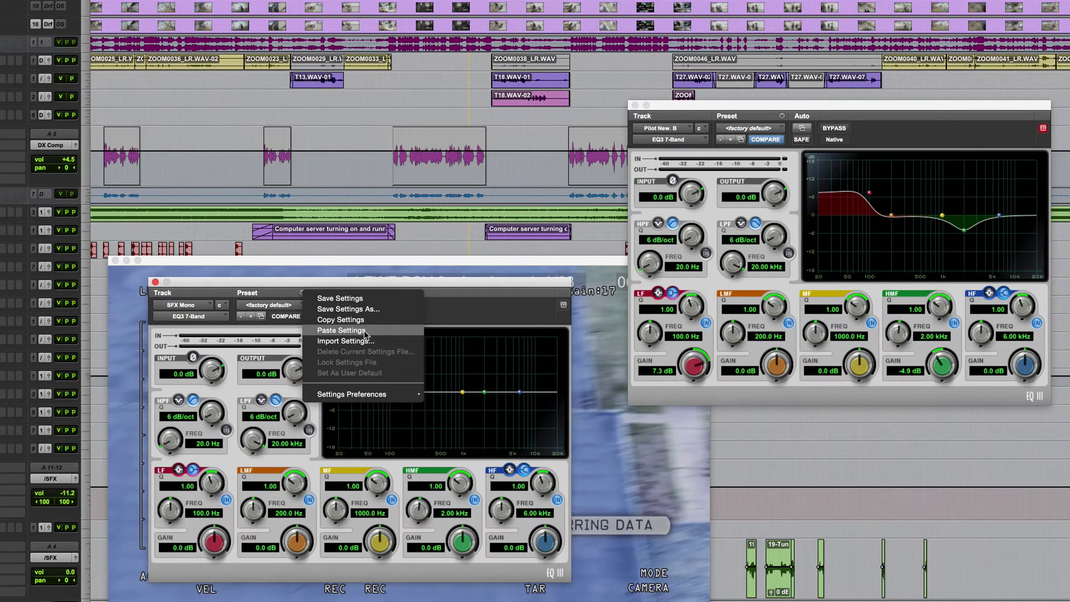
{"action": "left_click", "coordinate": [341, 329]}
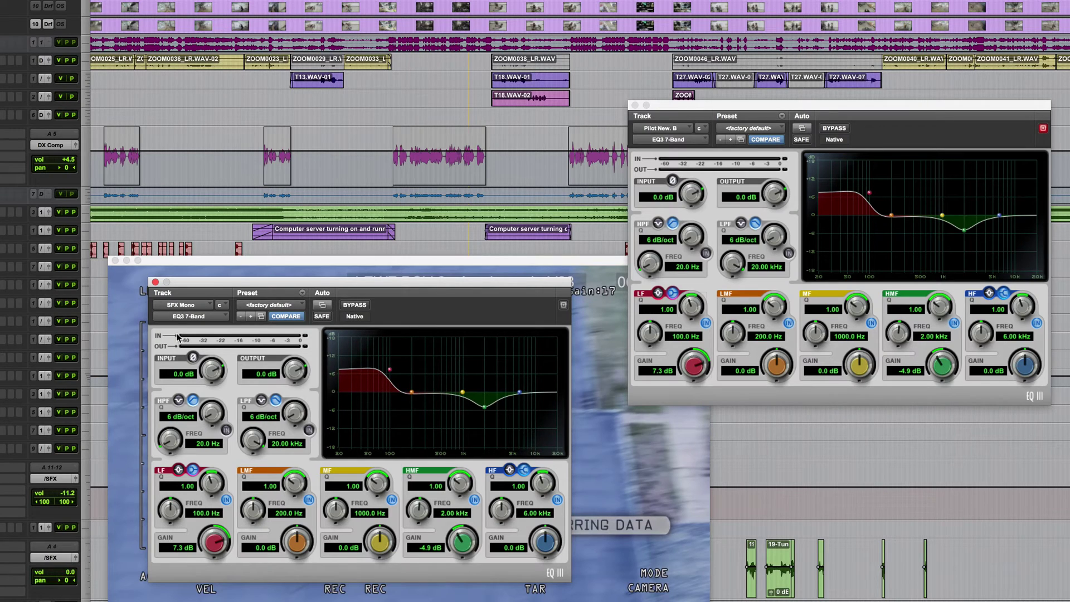
{"action": "left_click", "coordinate": [155, 282]}
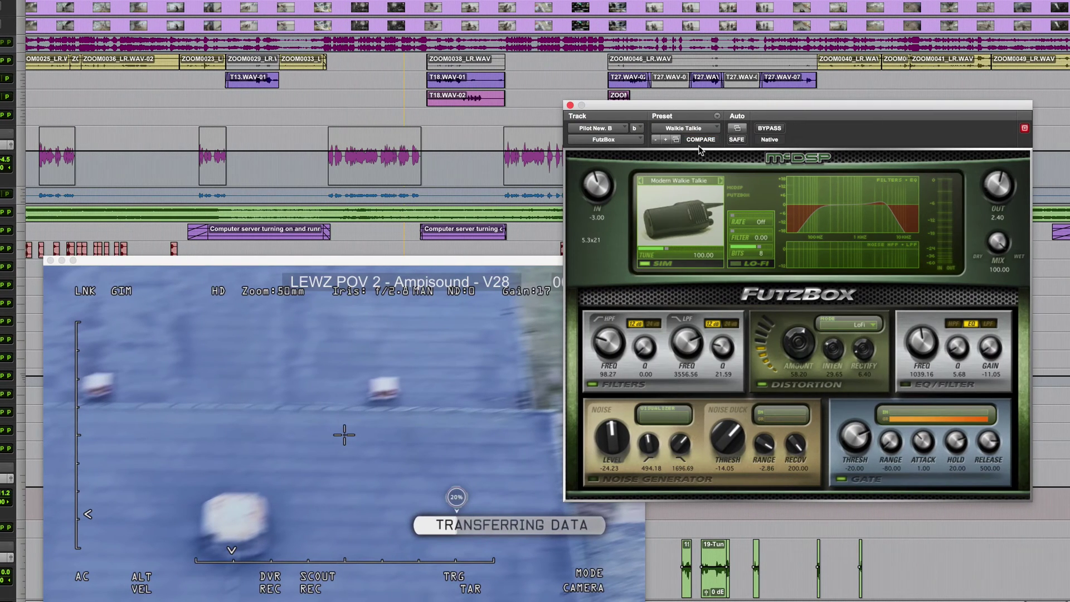
- Load the session preset Walkie Talkie Tinny in FutzBox, delete its settings file and check the preset folders
{"action": "left_click", "coordinate": [700, 130]}
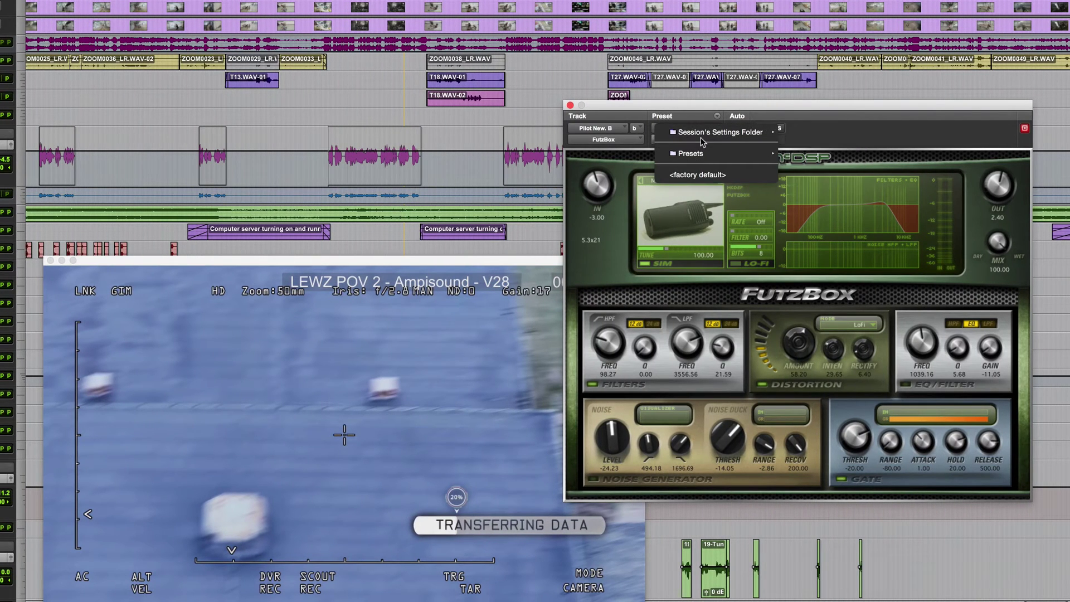
{"action": "mouse_move", "coordinate": [703, 135]}
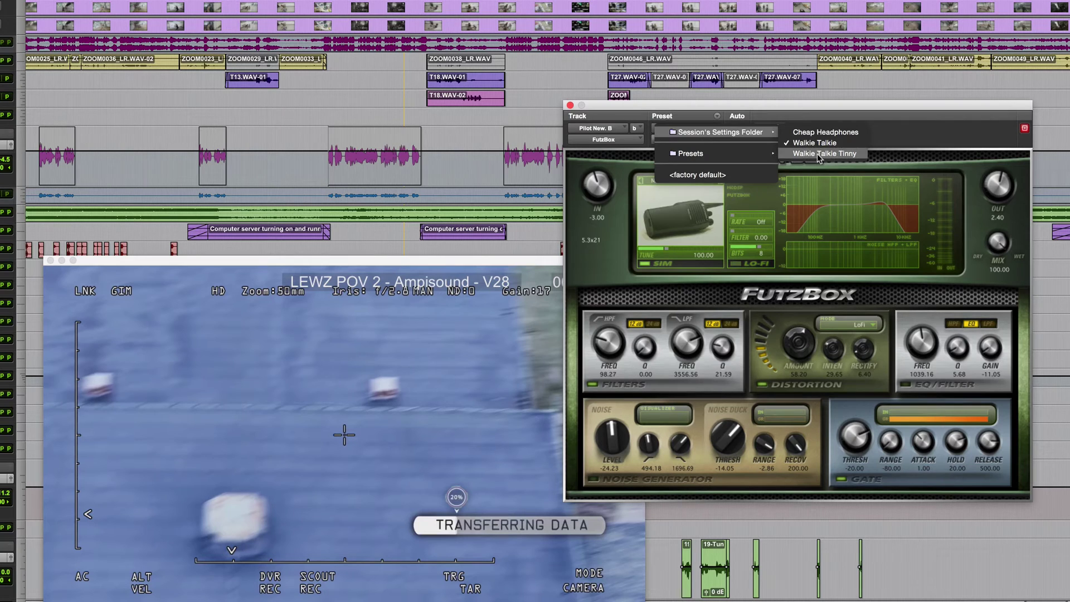
{"action": "left_click", "coordinate": [839, 153]}
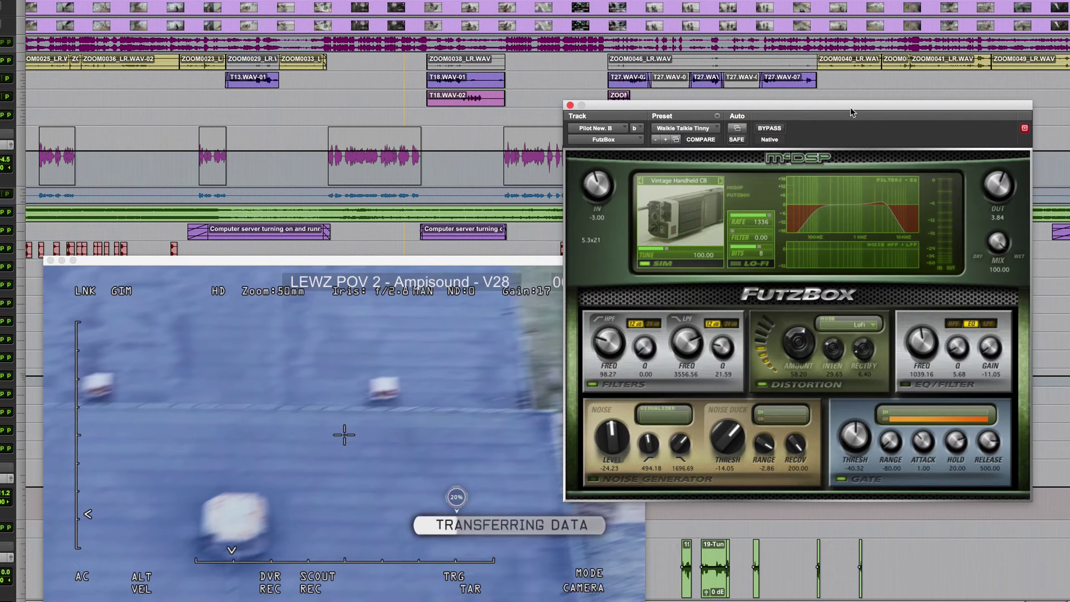
{"action": "left_click_drag", "start_coordinate": [850, 112], "coordinate": [848, 108]}
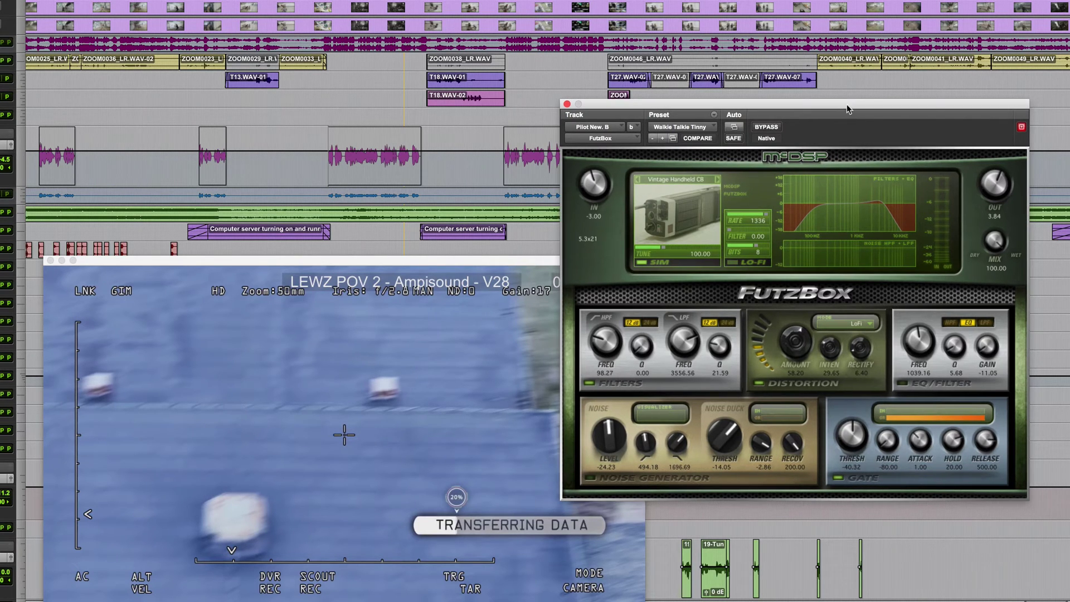
{"action": "left_click", "coordinate": [714, 115]}
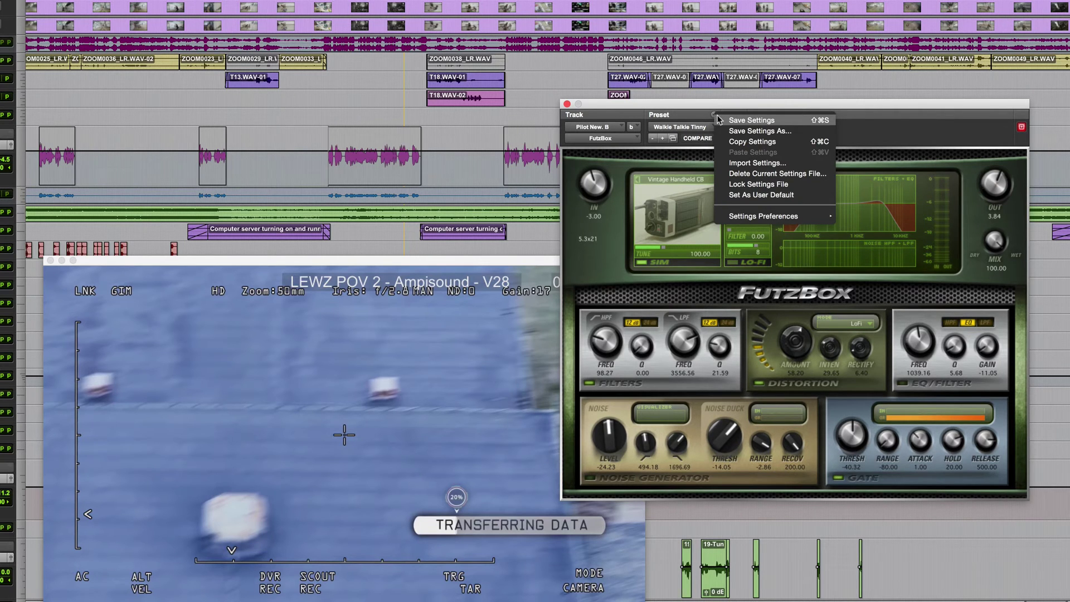
{"action": "left_click", "coordinate": [806, 176]}
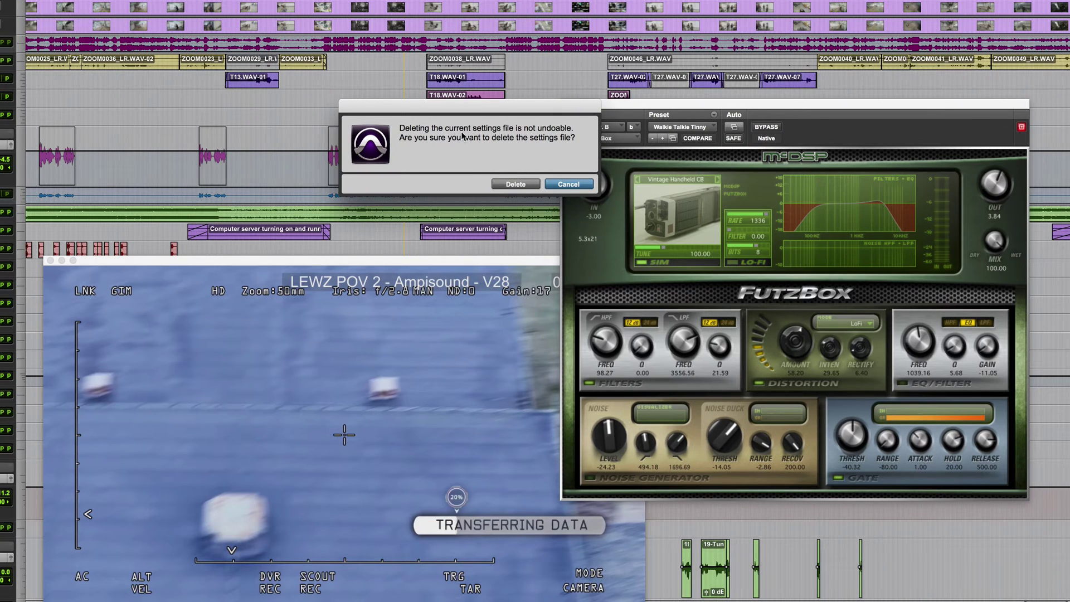
{"action": "left_click", "coordinate": [510, 183]}
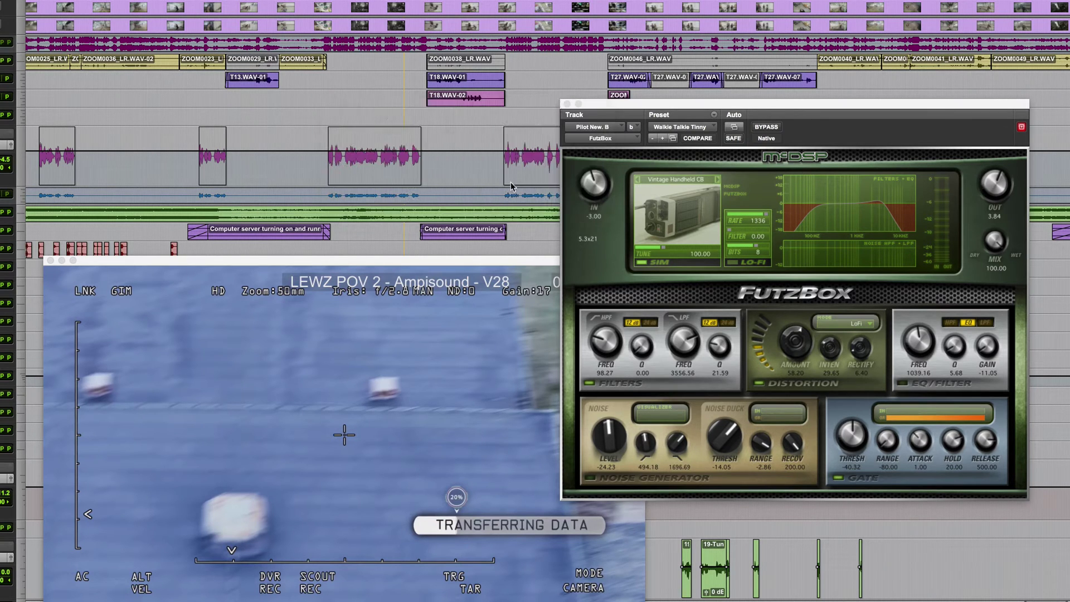
{"action": "left_click", "coordinate": [683, 131]}
{"action": "mouse_move", "coordinate": [725, 85]}
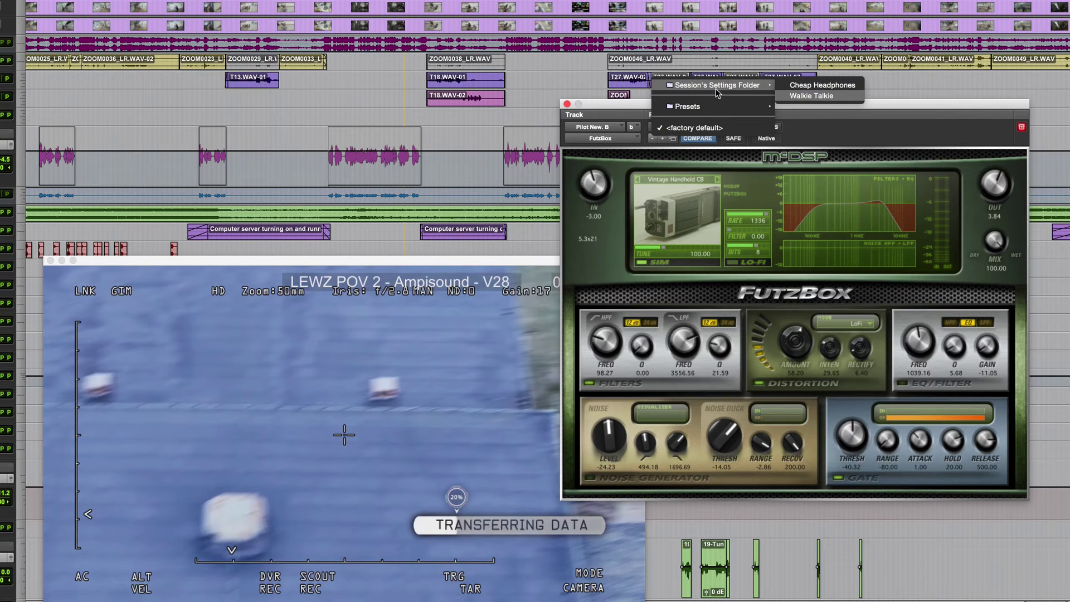
{"action": "mouse_move", "coordinate": [695, 108]}
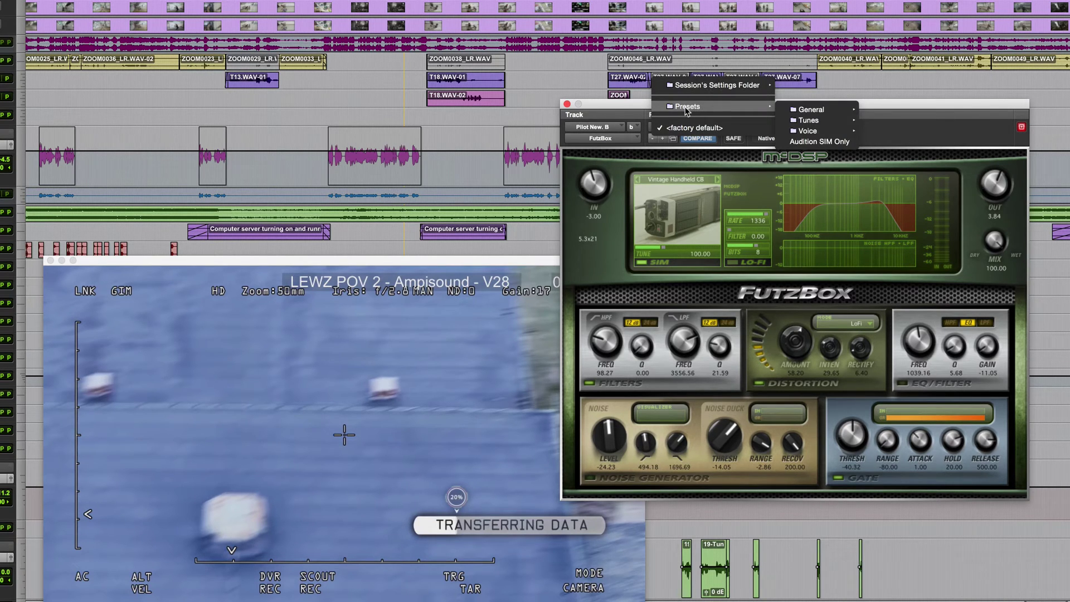
{"action": "left_click", "coordinate": [907, 134]}
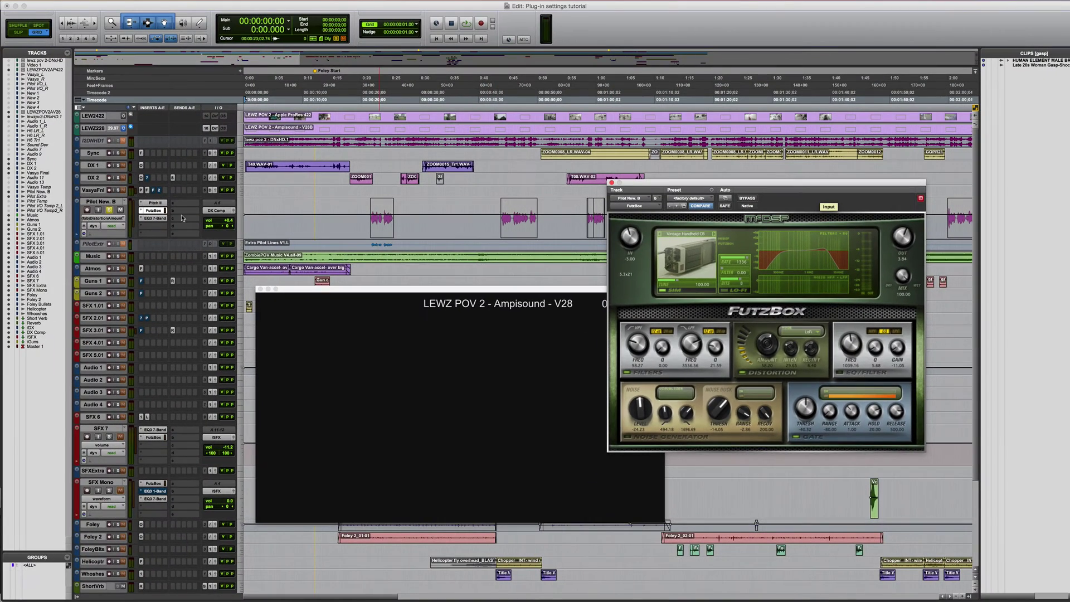
- Close the FutzBox window and set the DX 1 track height to medium during playback, with the timeline magnified
{"action": "left_click", "coordinate": [409, 193]}
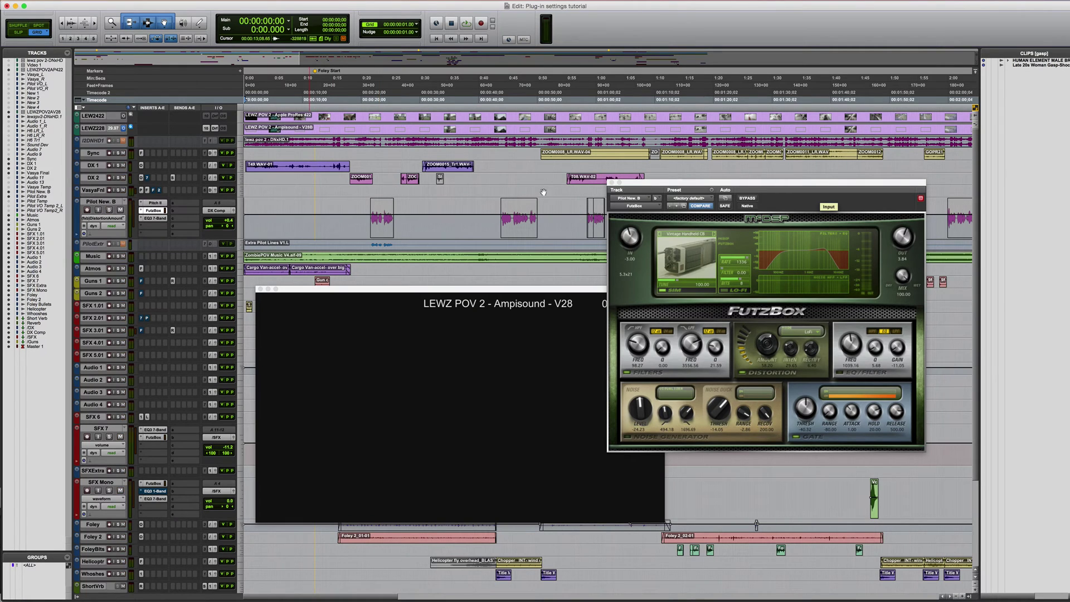
{"action": "left_click", "coordinate": [618, 182]}
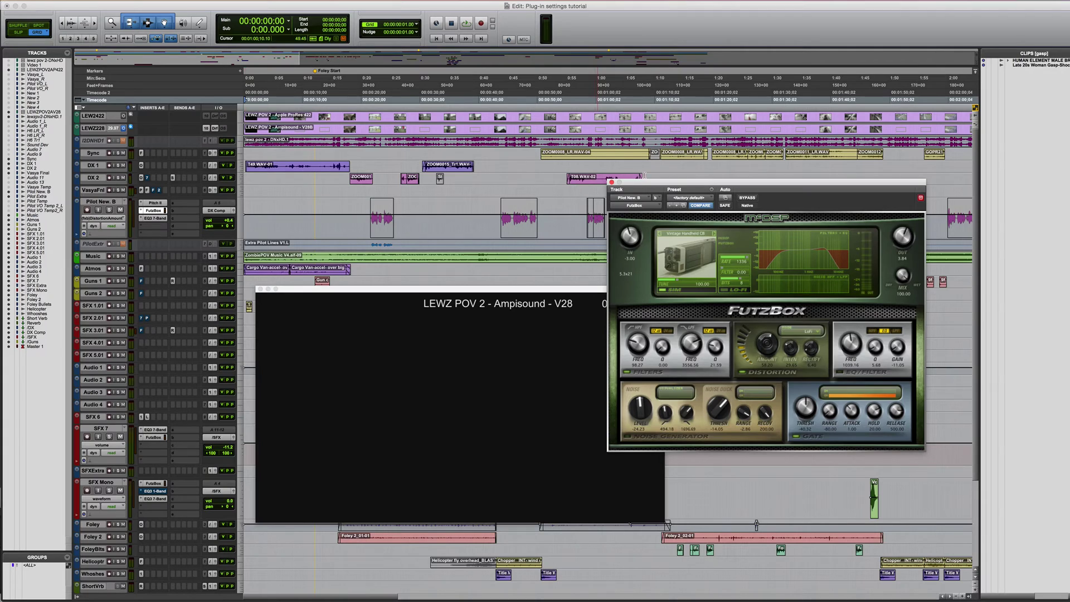
{"action": "left_click", "coordinate": [611, 181]}
{"action": "key", "text": "space"}
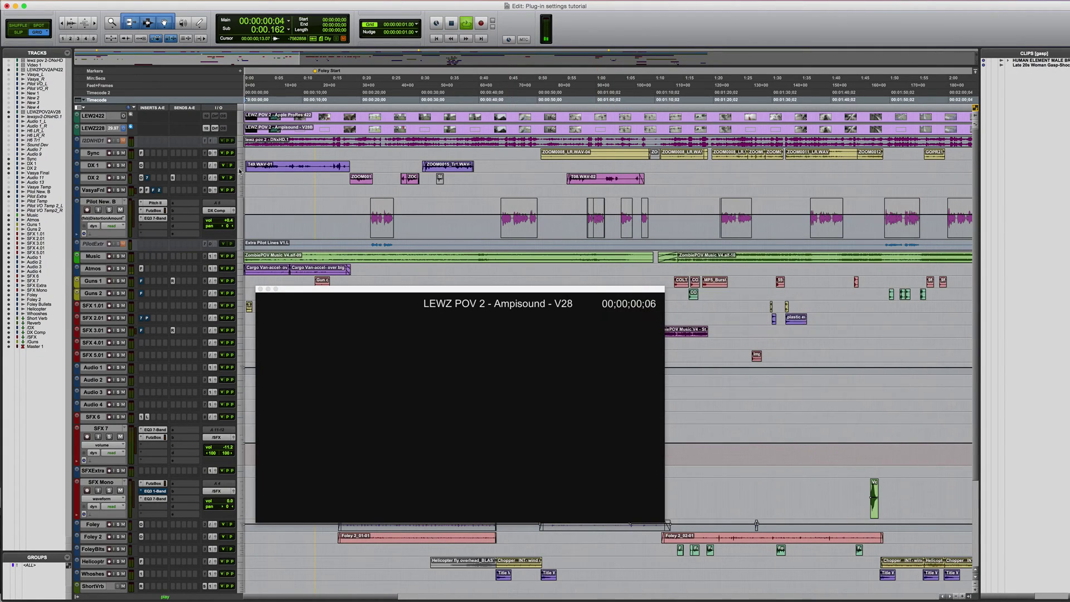
{"action": "left_click", "coordinate": [241, 170]}
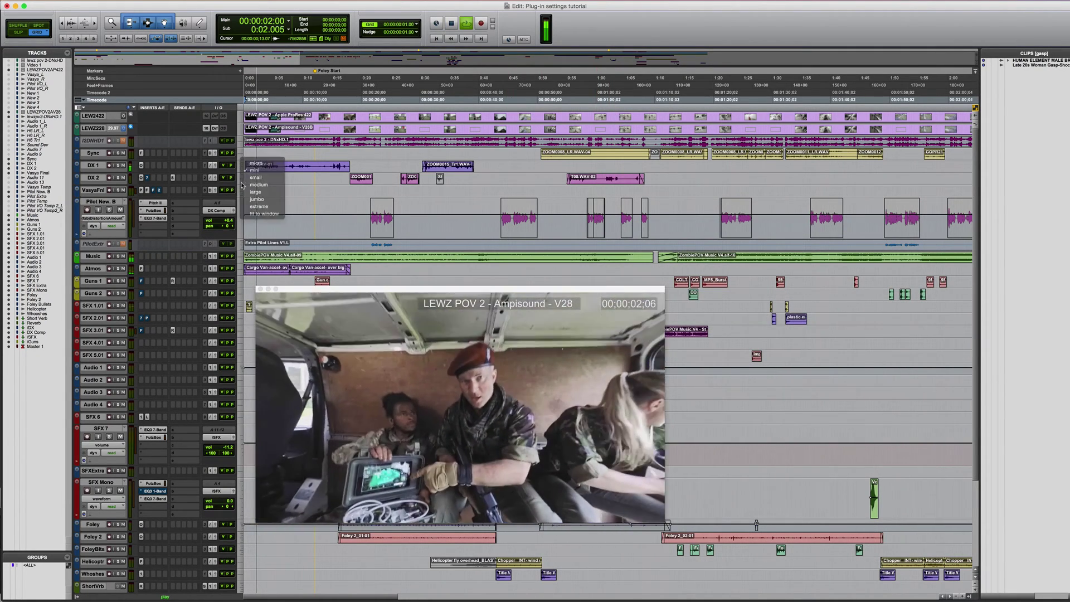
{"action": "left_click", "coordinate": [243, 185]}
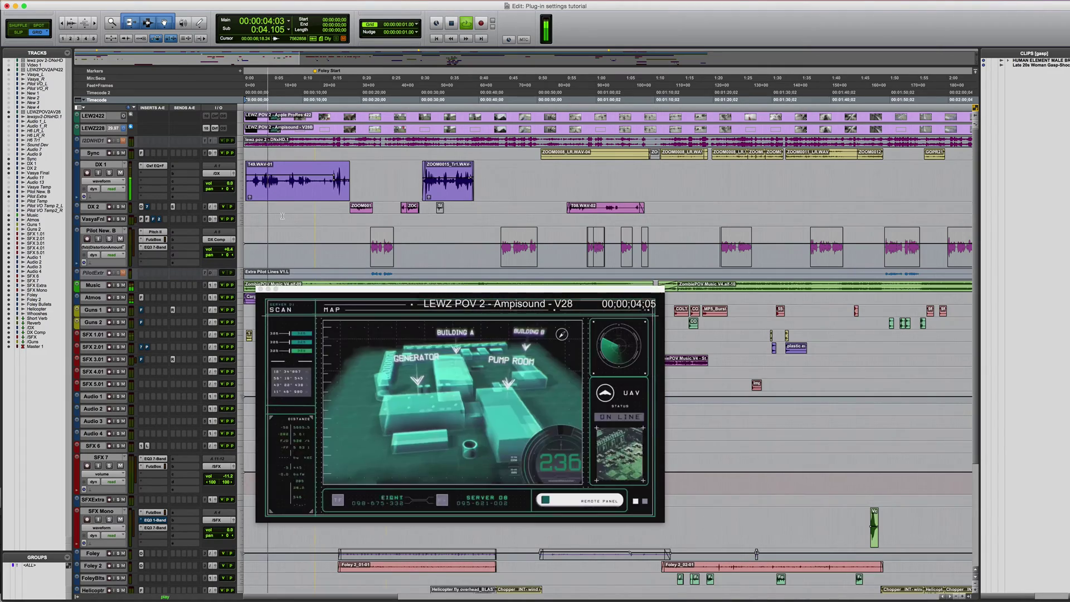
{"action": "key", "text": "super+bracketright"}
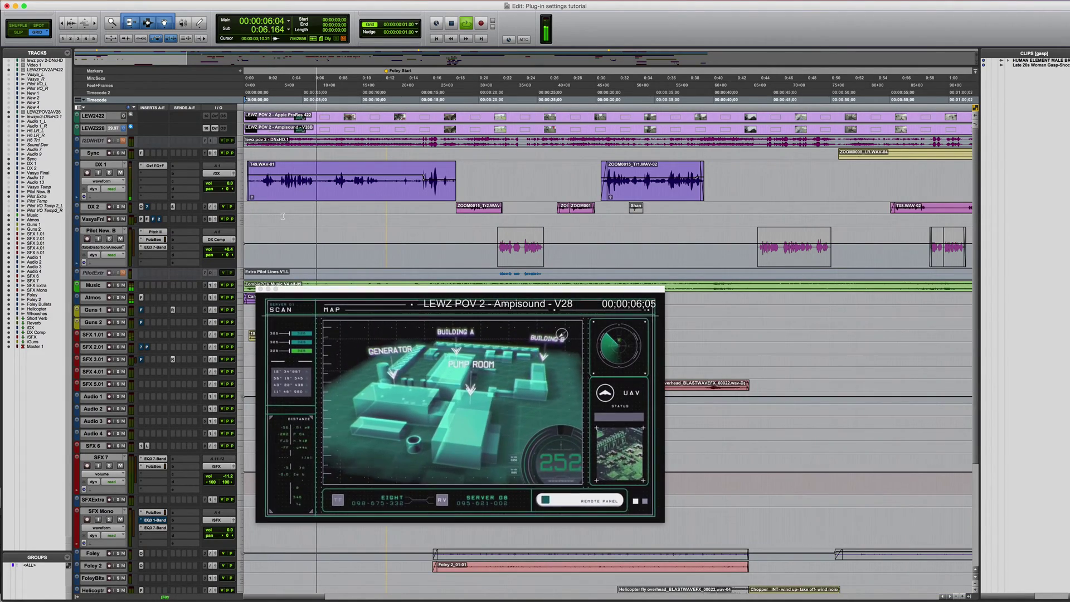
{"action": "key", "text": "space"}
- View DX 1's Oxford EQ+Filters, place the playback cursor near 00;00;01;24 in clip T49.WAV-01 and close the plug-in window
{"action": "left_click", "coordinate": [154, 165]}
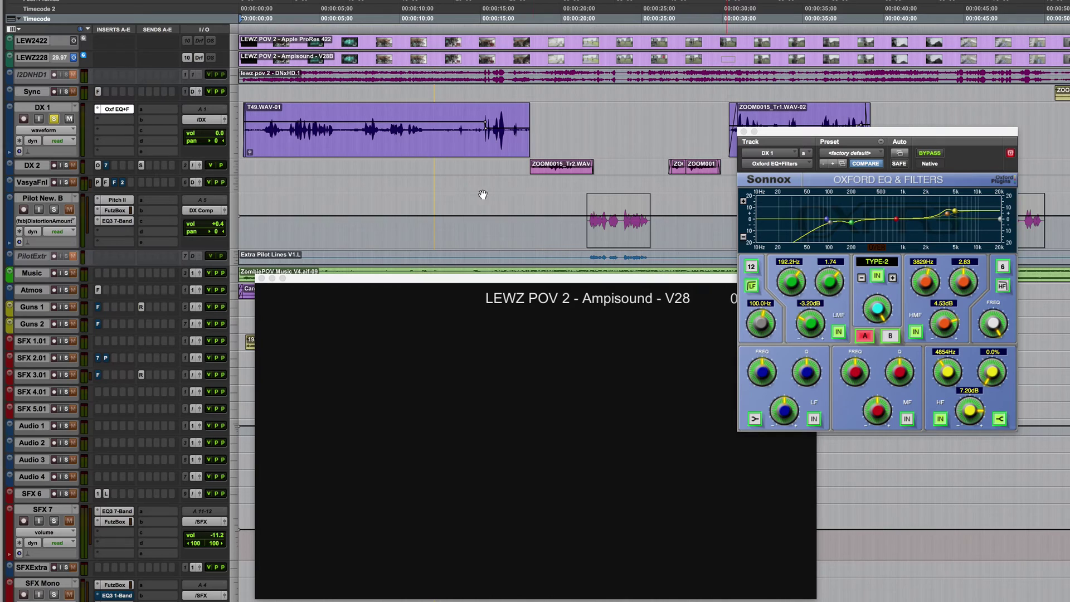
{"action": "left_click", "coordinate": [306, 163]}
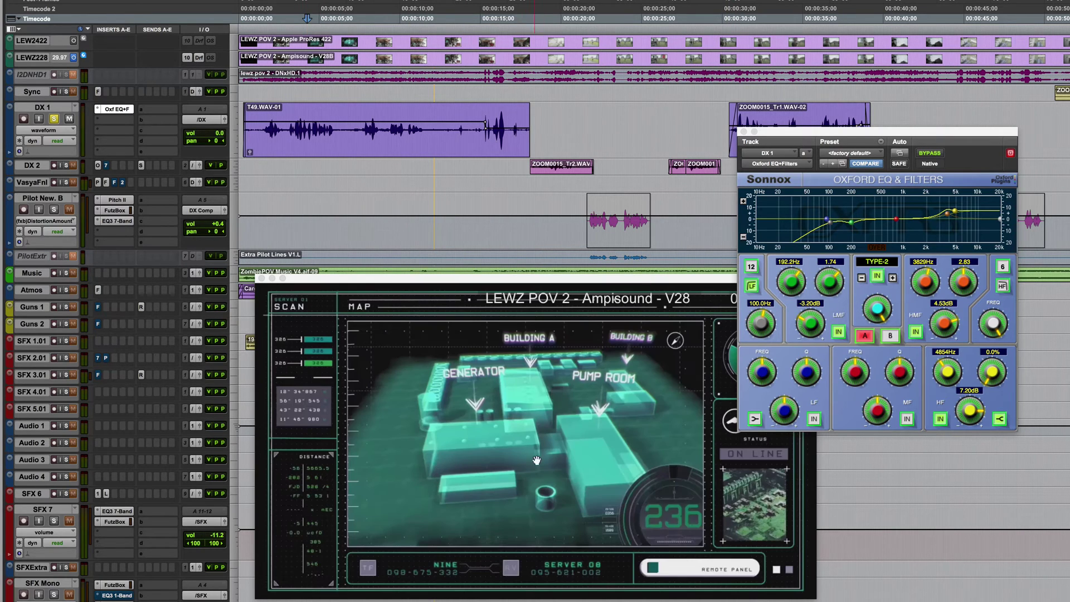
{"action": "left_click", "coordinate": [267, 163]}
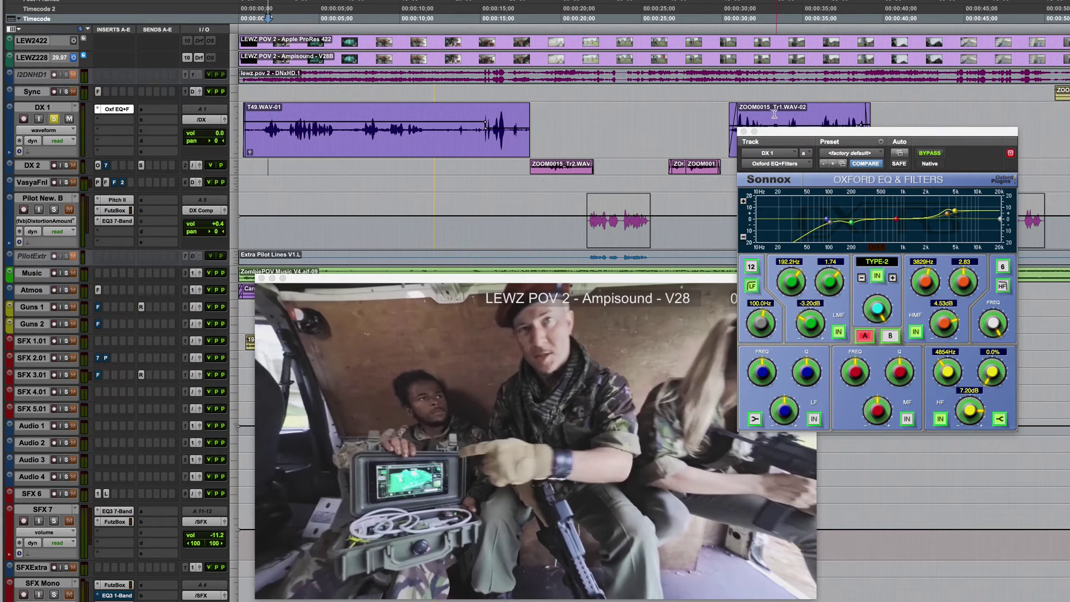
{"action": "left_click", "coordinate": [743, 132]}
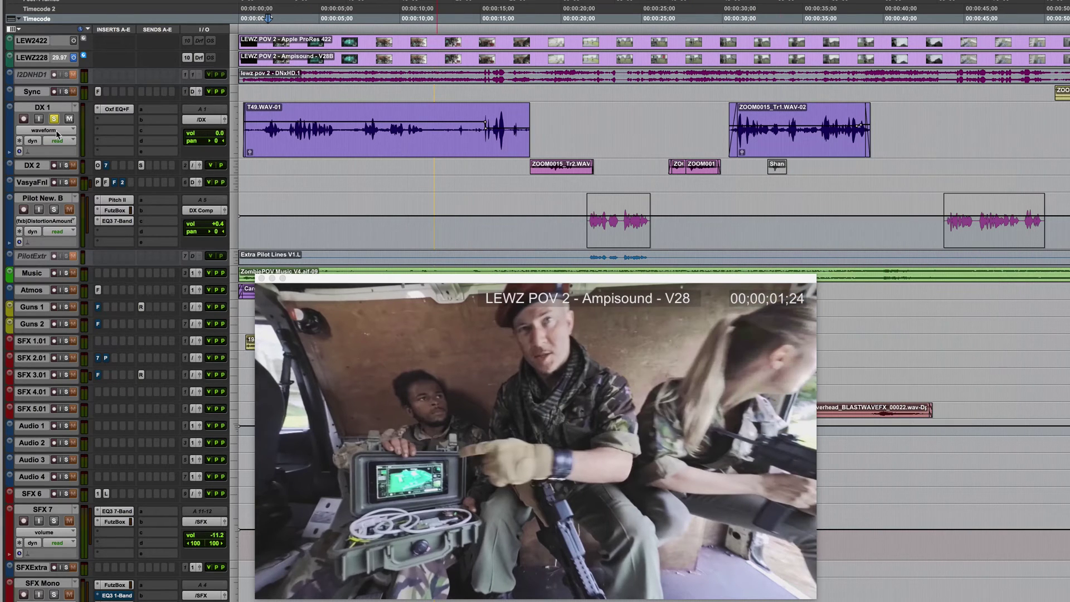
- Insert an EQ3 1-Band (mono) in DX 1's second slot and set it to High-Pass at 100 Hz
{"action": "left_click", "coordinate": [100, 120]}
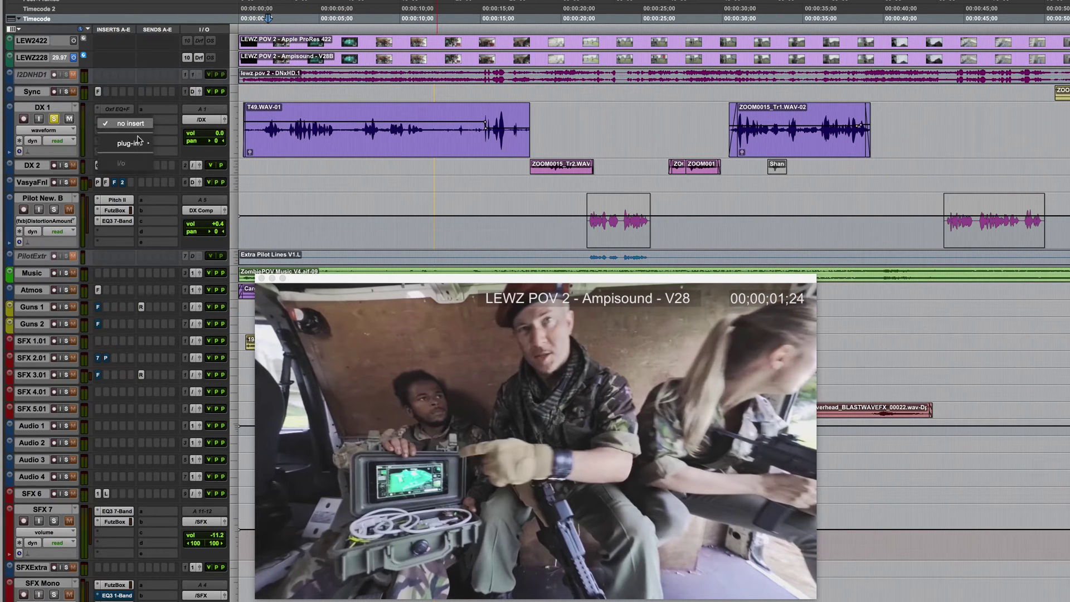
{"action": "mouse_move", "coordinate": [143, 143]}
{"action": "mouse_move", "coordinate": [191, 148]}
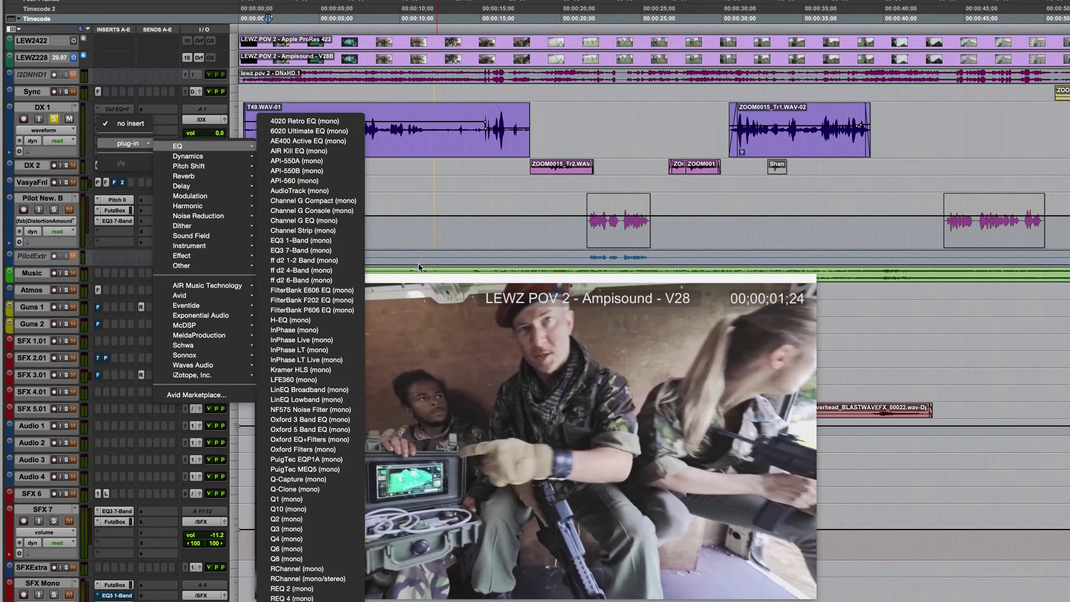
{"action": "left_click", "coordinate": [300, 240]}
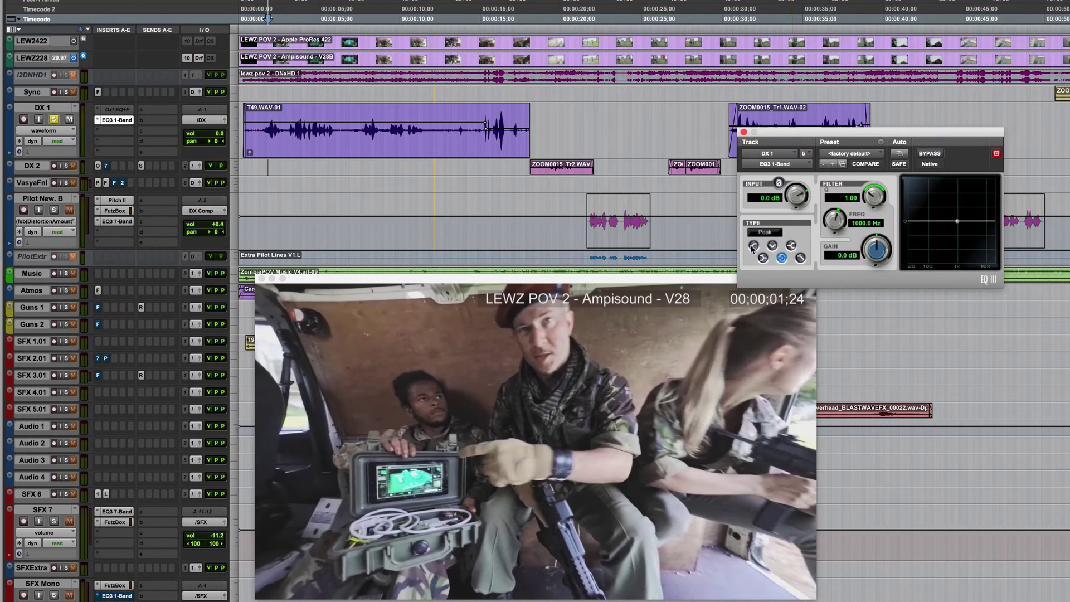
{"action": "left_click", "coordinate": [754, 246]}
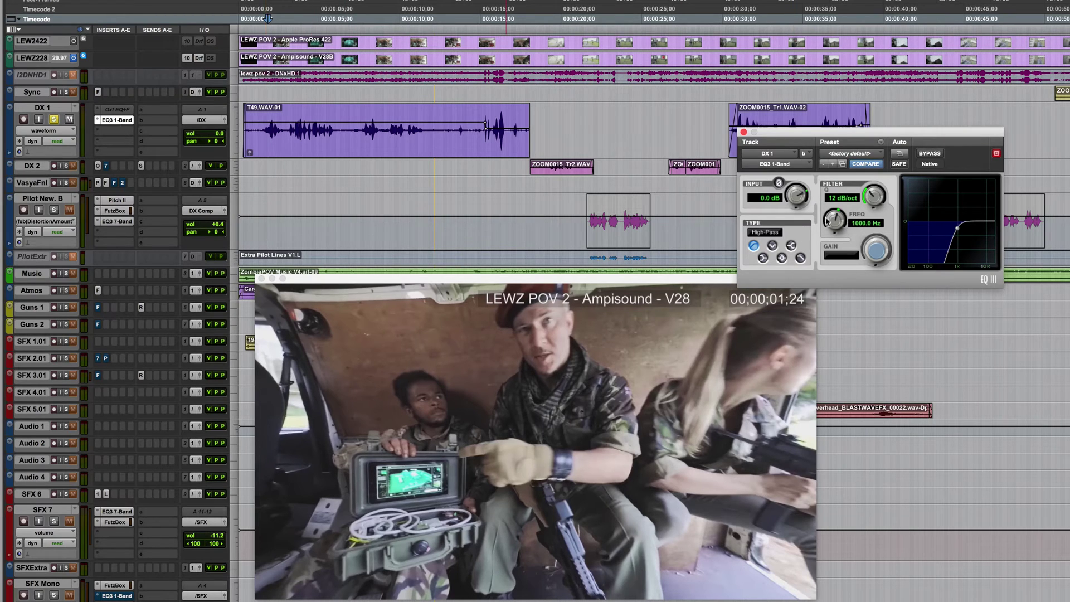
{"action": "left_click", "coordinate": [859, 224]}
{"action": "type", "text": "100"}
{"action": "key", "text": "Return"}
- Set the EQ3 1-Band settings preferences to save plug-in settings to the Root Settings Folder
{"action": "left_click", "coordinate": [882, 144]}
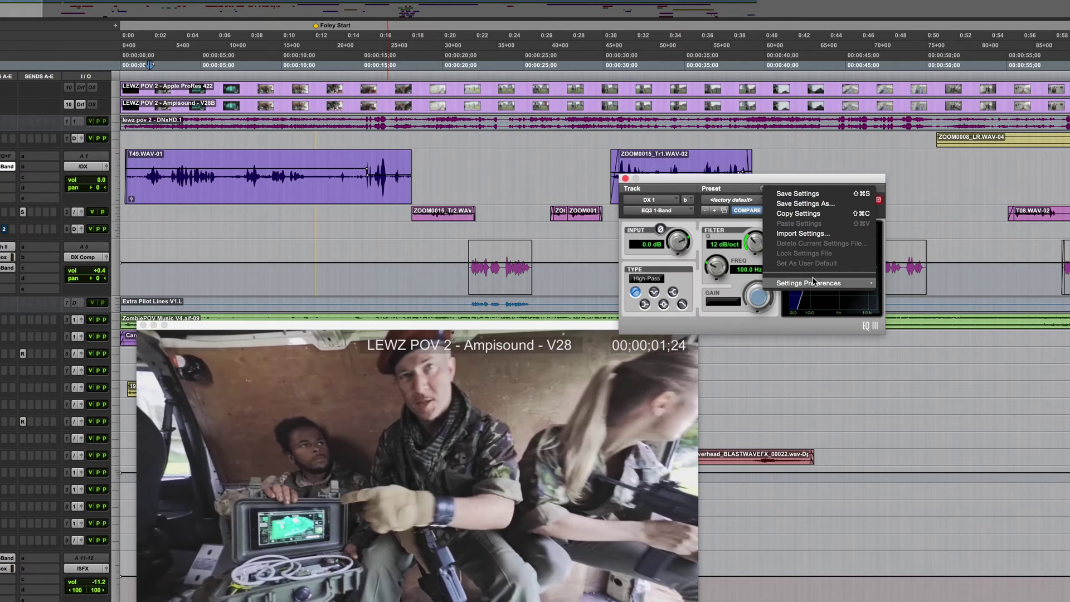
{"action": "mouse_move", "coordinate": [814, 282]}
{"action": "mouse_move", "coordinate": [924, 295]}
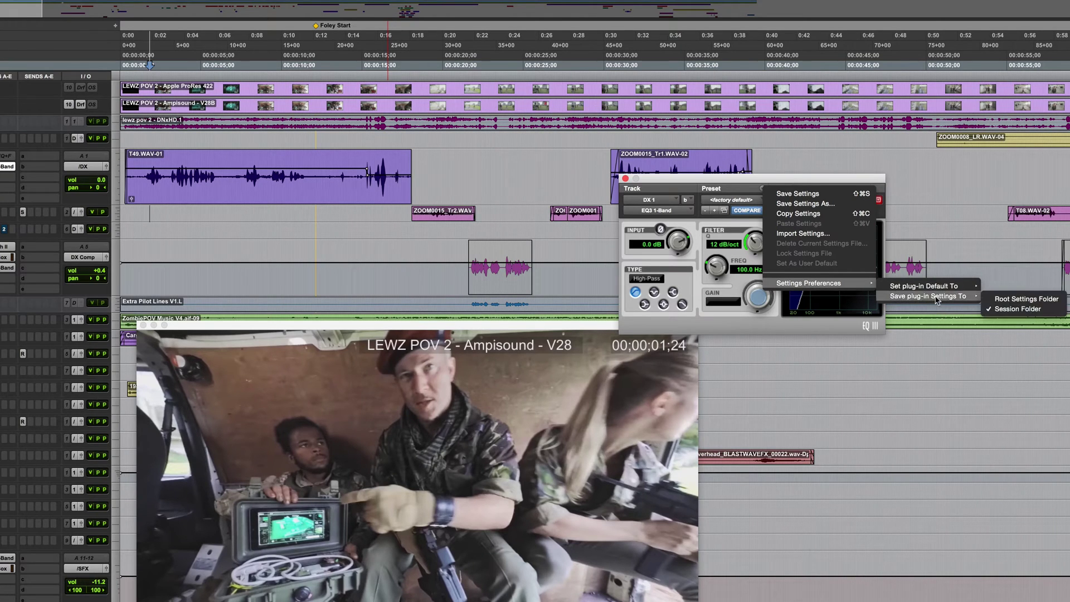
{"action": "left_click", "coordinate": [1026, 299]}
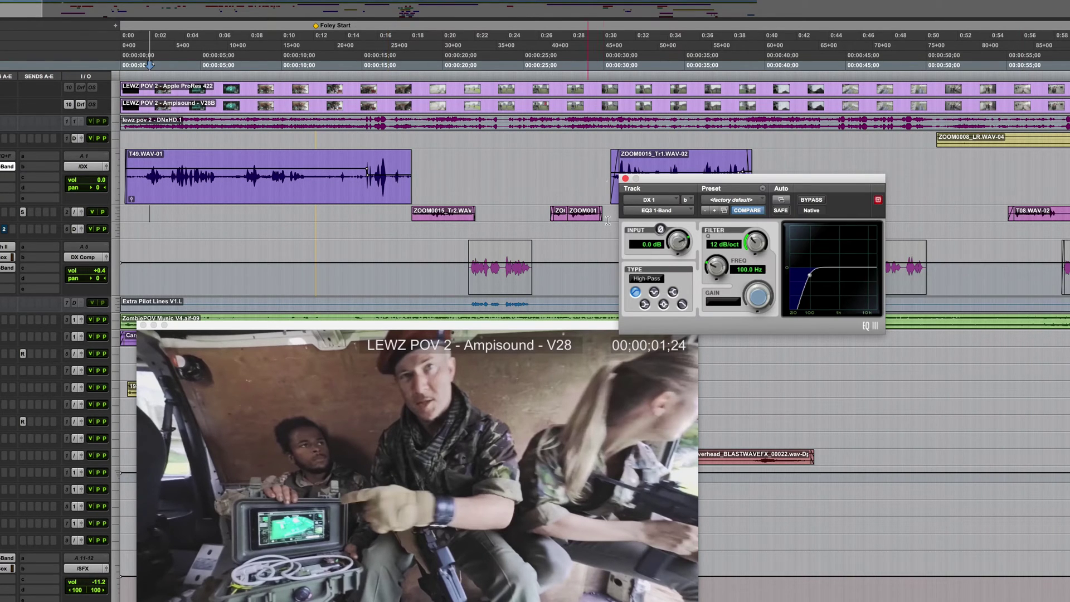
- Save the EQ as Paul Hi Pass in the Paul Settings folder, replacing the existing file, and set it as user default
{"action": "left_click", "coordinate": [762, 189]}
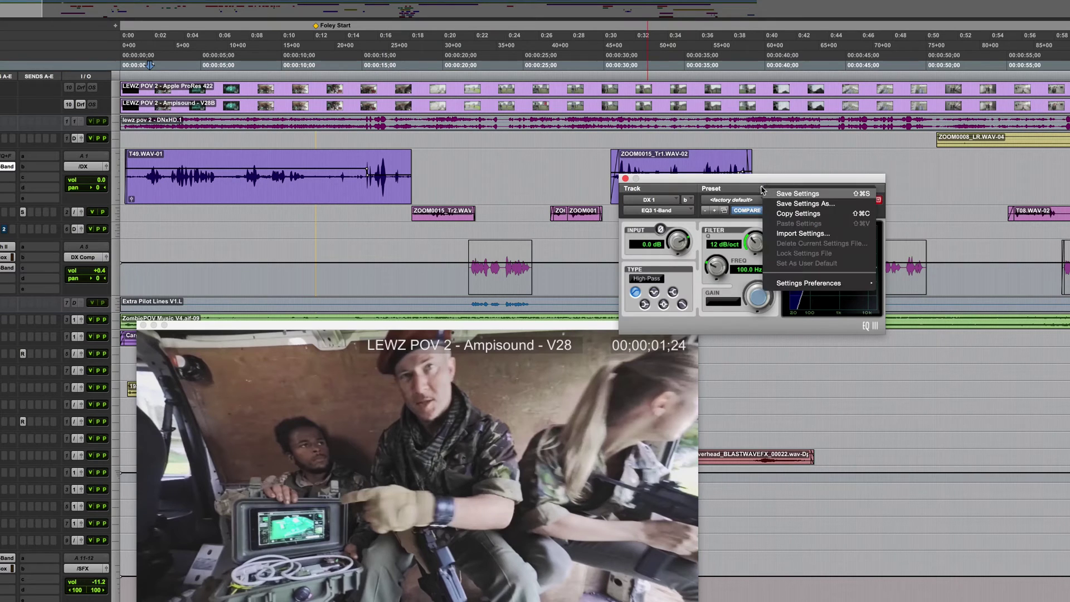
{"action": "left_click", "coordinate": [805, 204]}
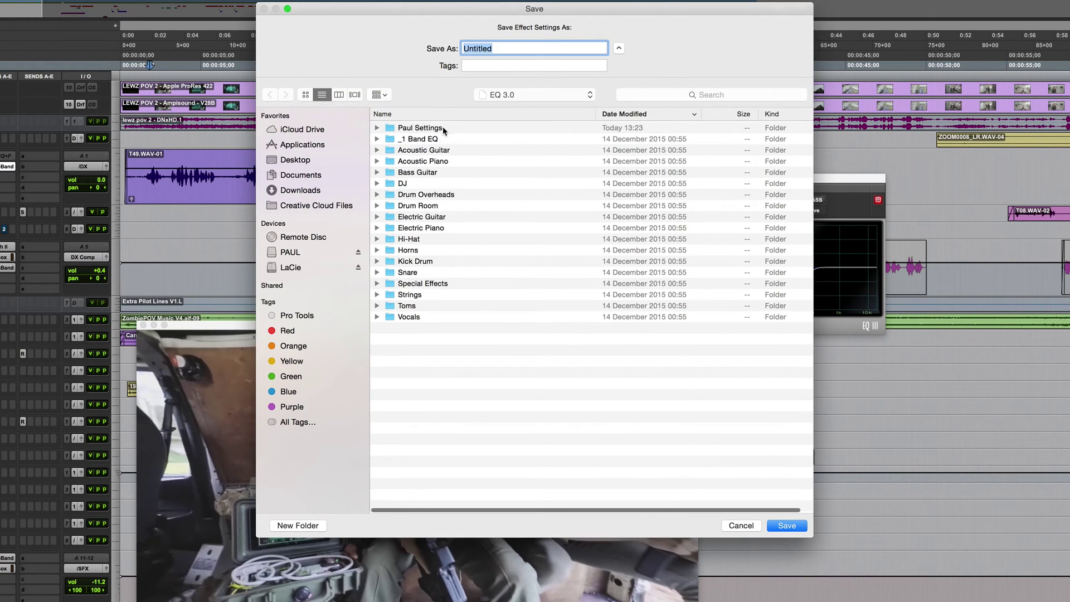
{"action": "double_click", "coordinate": [439, 128]}
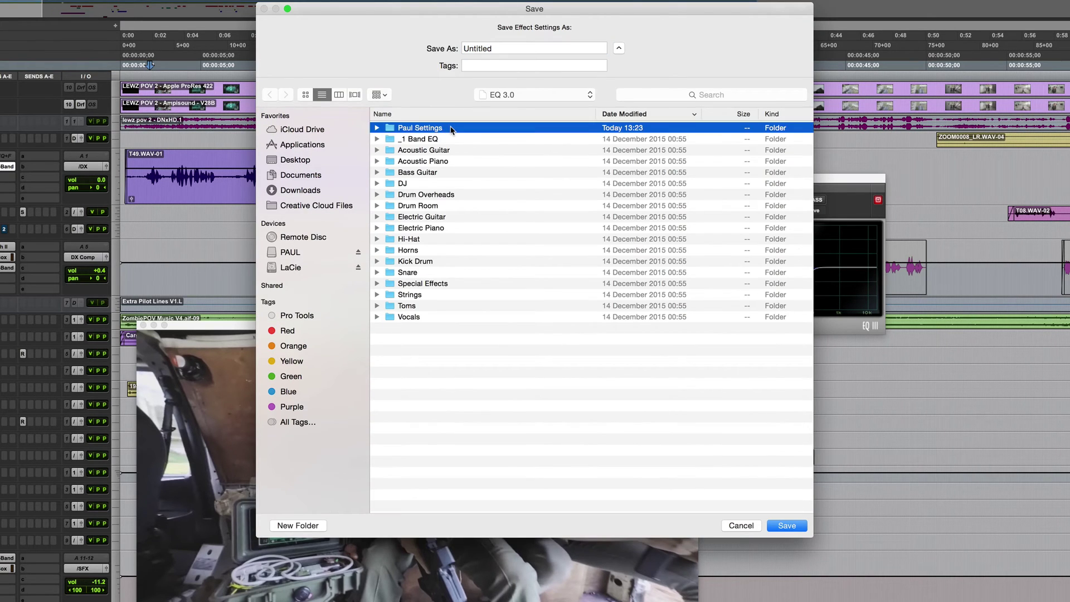
{"action": "double_click", "coordinate": [517, 49]}
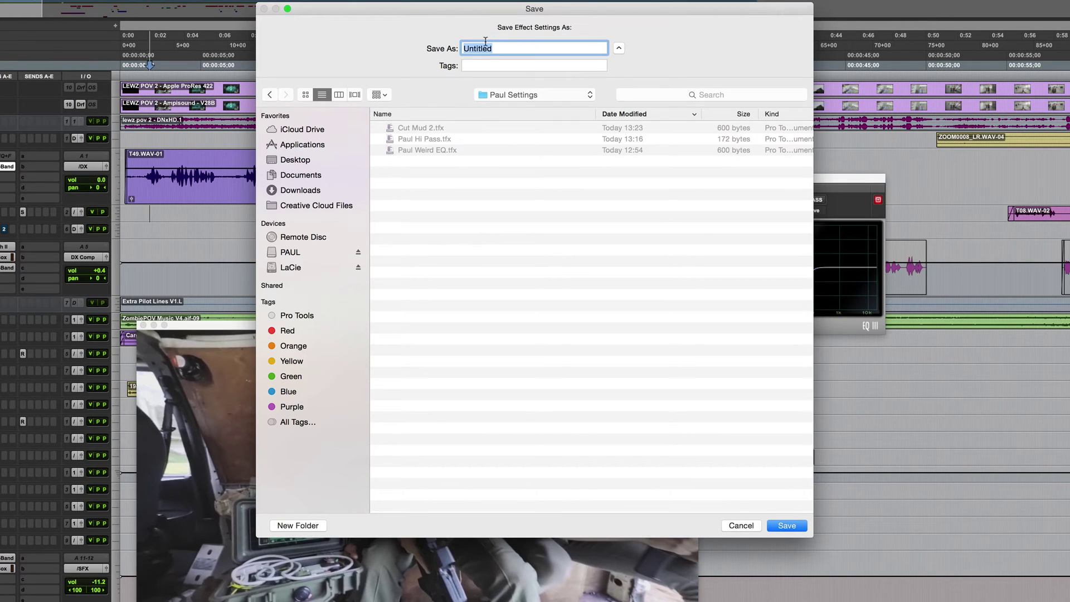
{"action": "type", "text": "Paul Hi Pass"}
{"action": "key", "text": "Return"}
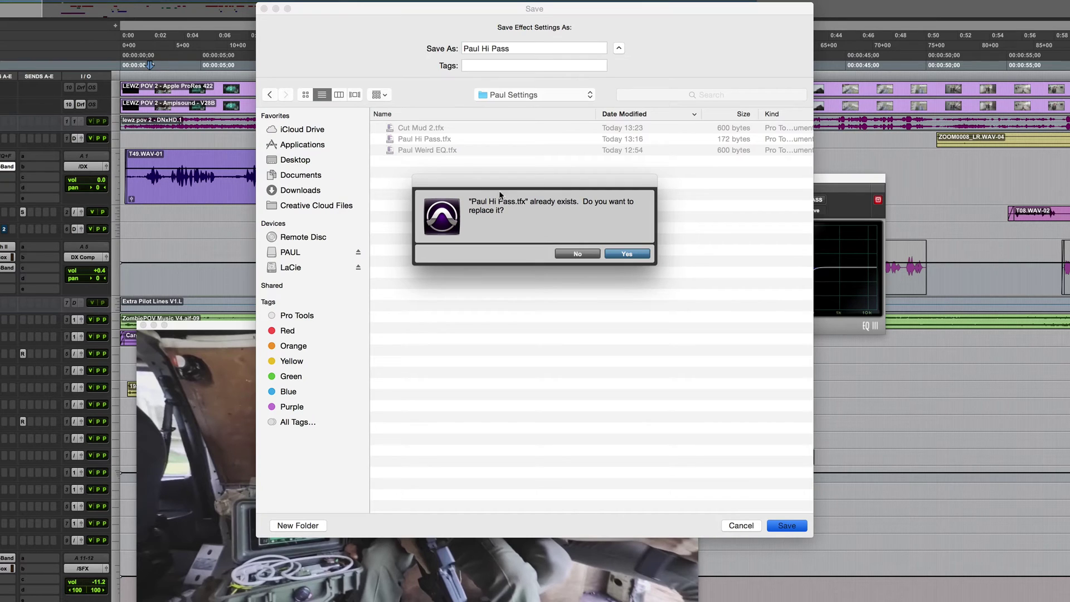
{"action": "left_click", "coordinate": [626, 254]}
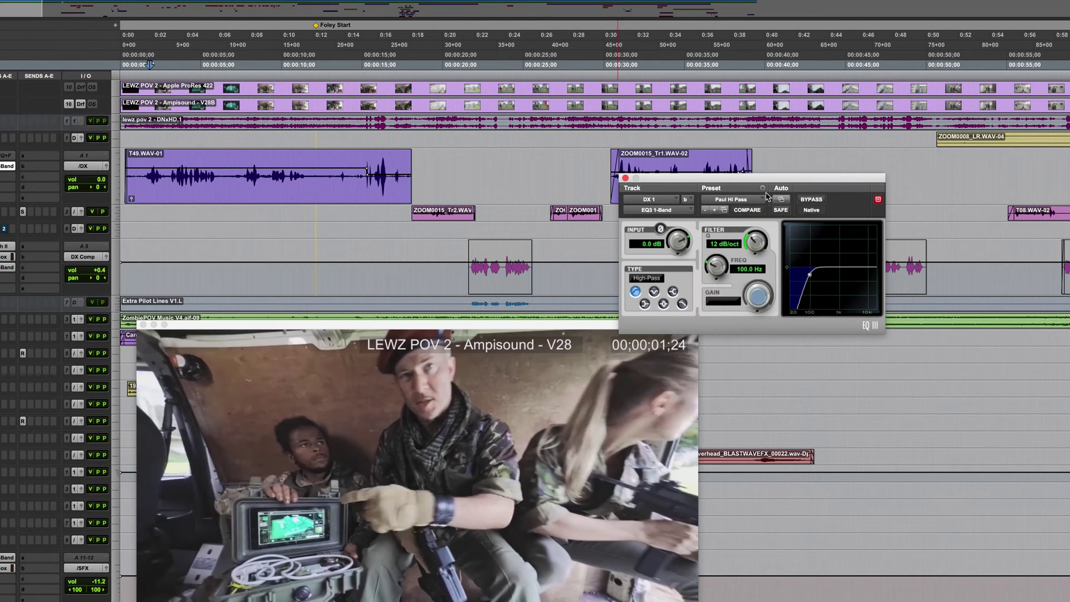
{"action": "left_click", "coordinate": [762, 189]}
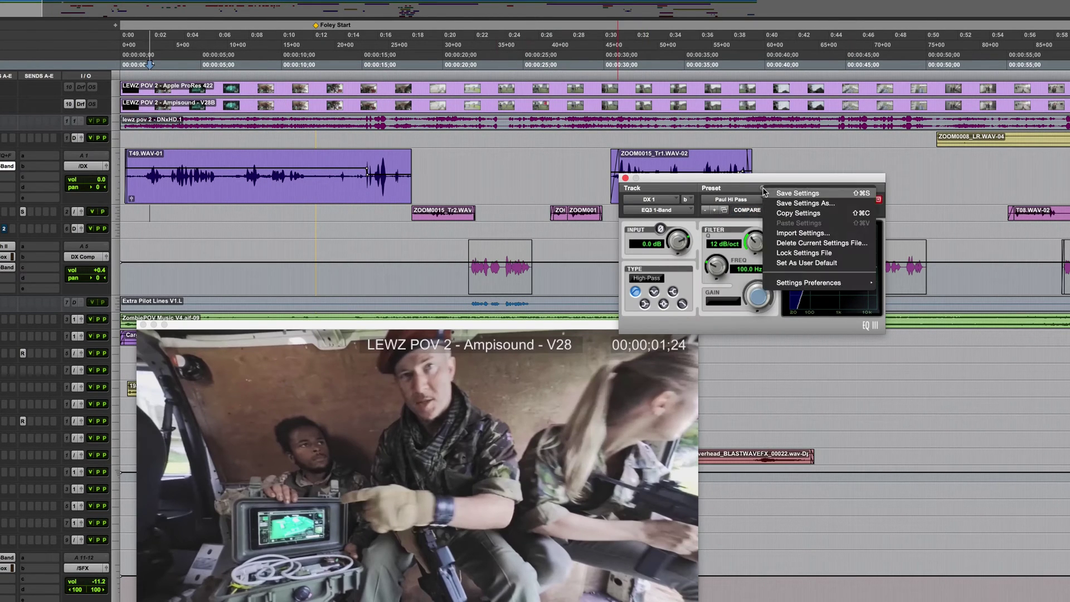
{"action": "left_click", "coordinate": [829, 266]}
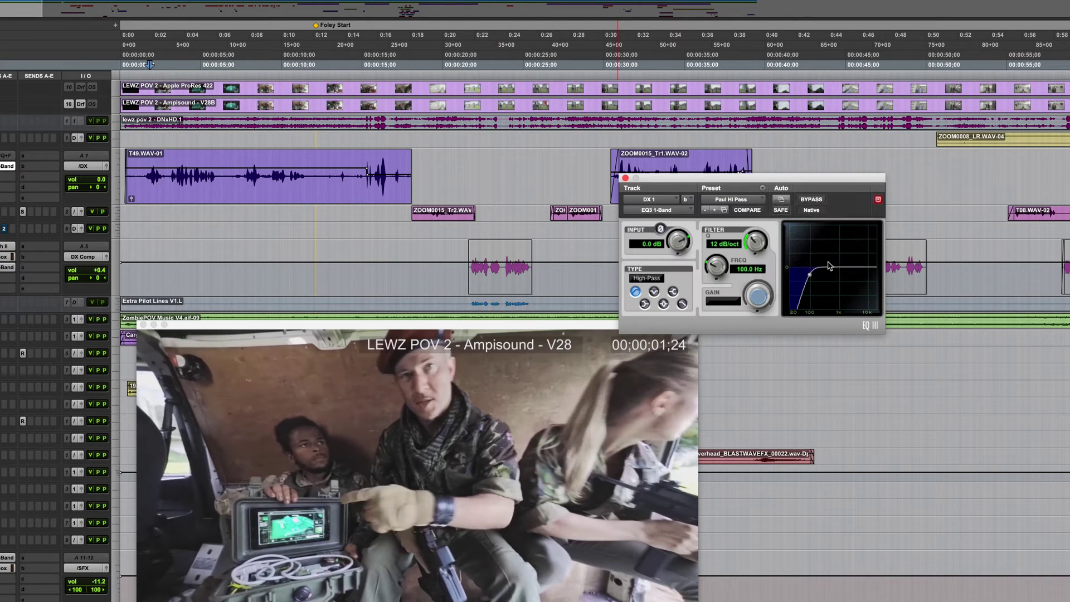
- Set the EQ3 1-Band preferences so the plug-in default uses the User Setting
{"action": "left_click", "coordinate": [762, 188]}
{"action": "mouse_move", "coordinate": [846, 283]}
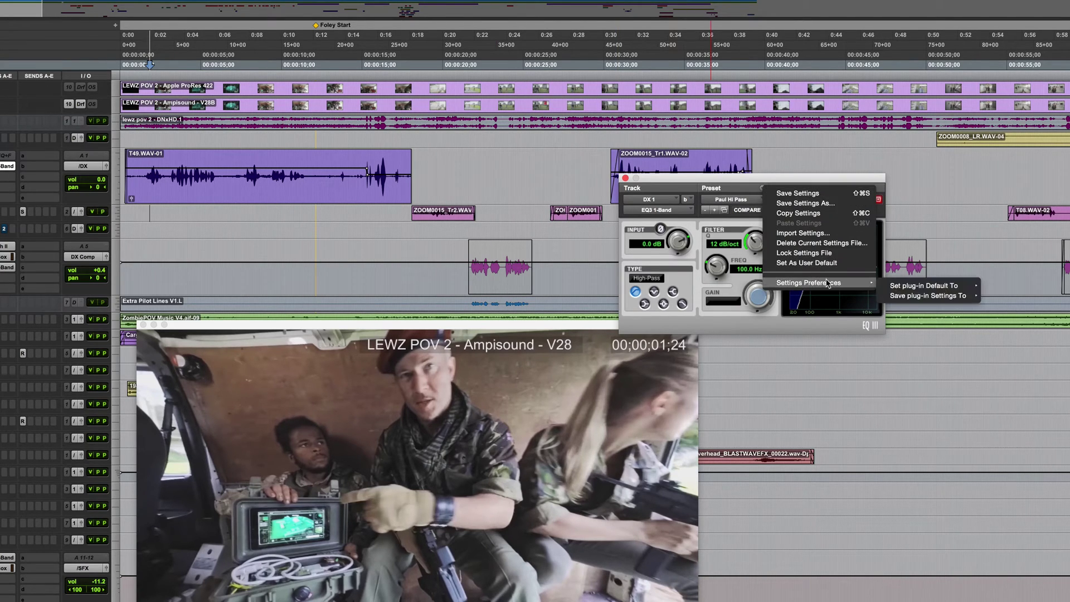
{"action": "mouse_move", "coordinate": [941, 287]}
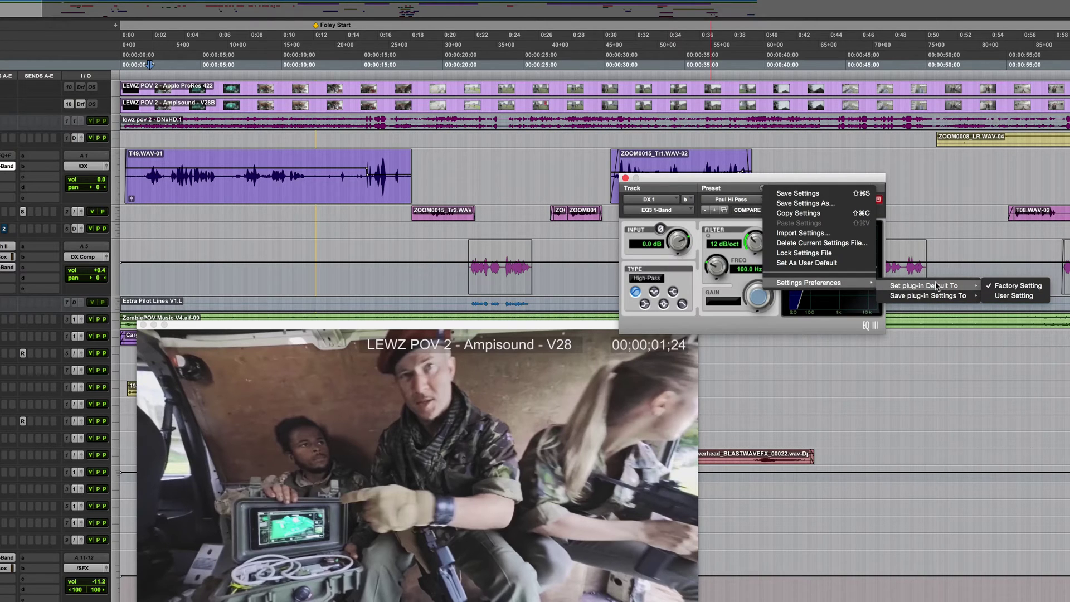
{"action": "left_click", "coordinate": [1036, 289]}
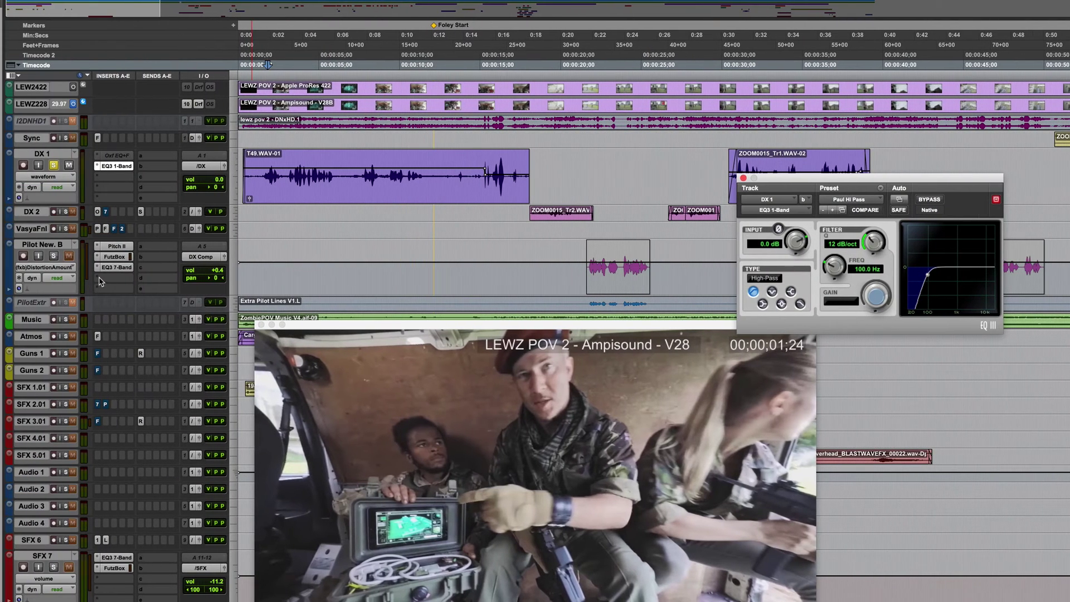
- Insert an EQ3 1-Band (mono) in Pilot New. B's fourth insert slot
{"action": "left_click", "coordinate": [101, 282]}
{"action": "mouse_move", "coordinate": [133, 301]}
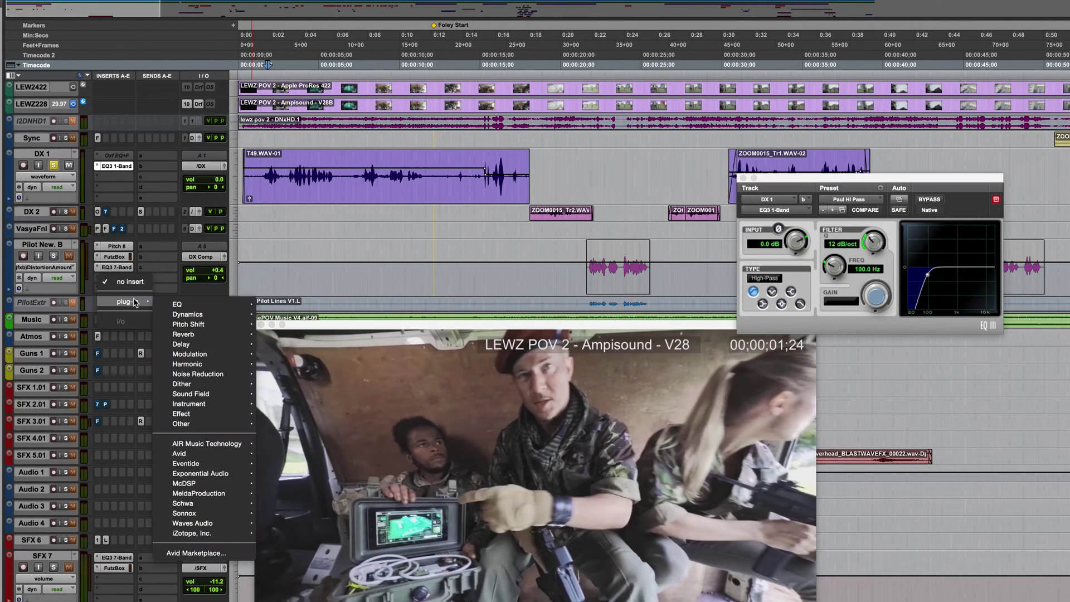
{"action": "mouse_move", "coordinate": [178, 305]}
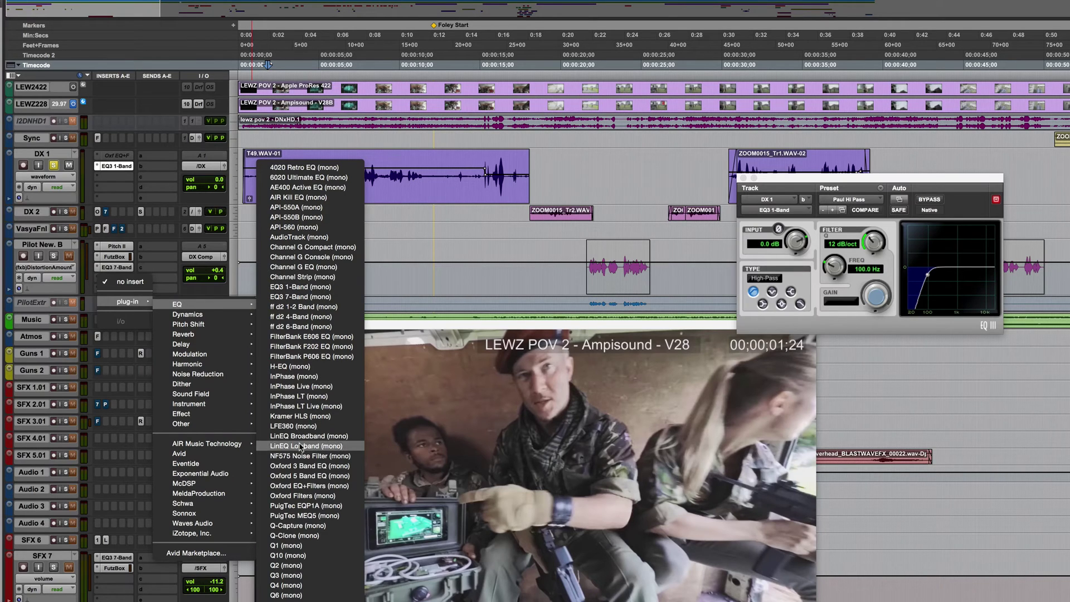
{"action": "left_click", "coordinate": [313, 288]}
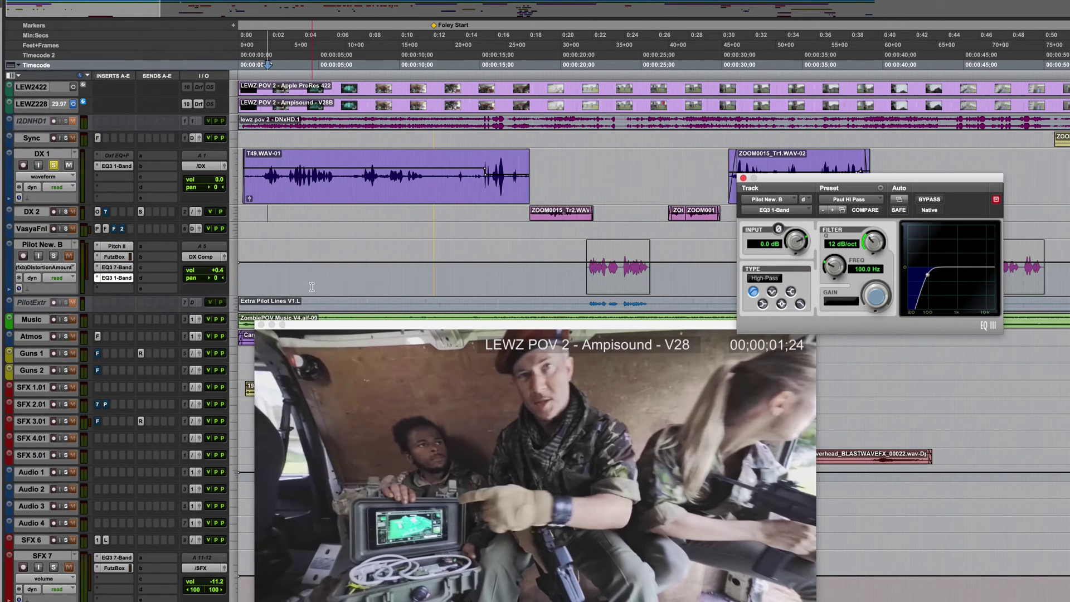
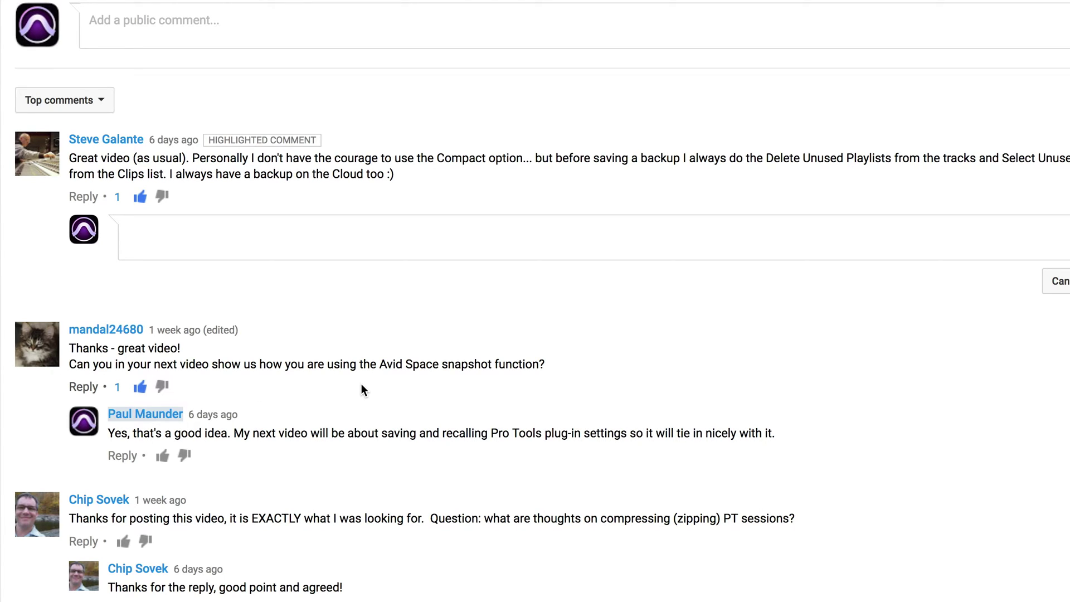
- Switch back to Pro Tools, add a Bus 1 (Mono) send at 0.0 dB on DX 1, and copy it to DX 2 and Pilot New. B
{"action": "key", "text": "super+Tab"}
{"action": "key", "text": "super+Tab"}
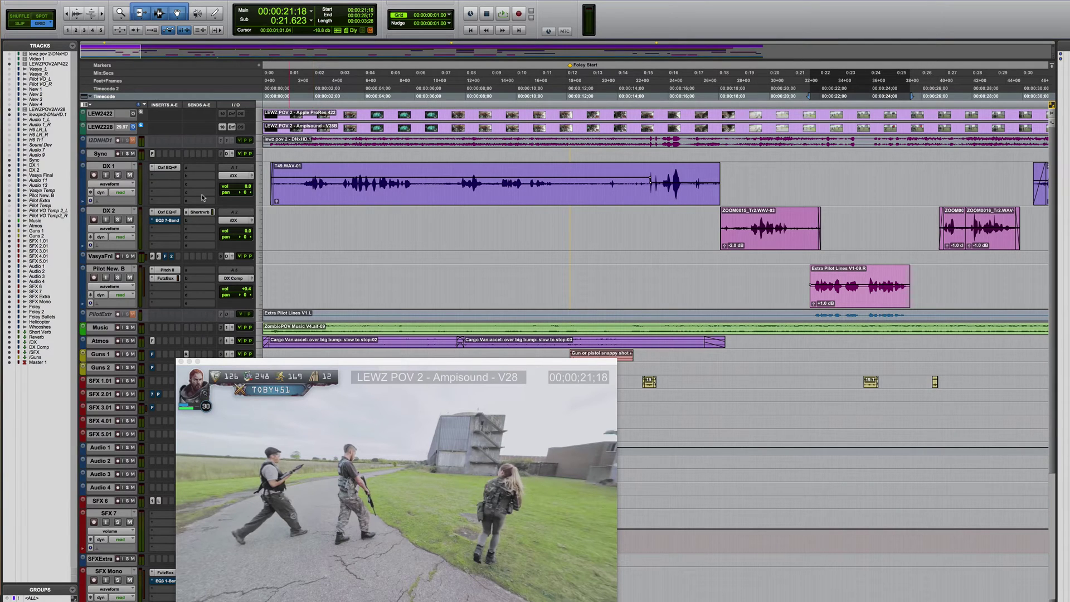
{"action": "left_click", "coordinate": [189, 168]}
{"action": "mouse_move", "coordinate": [212, 194]}
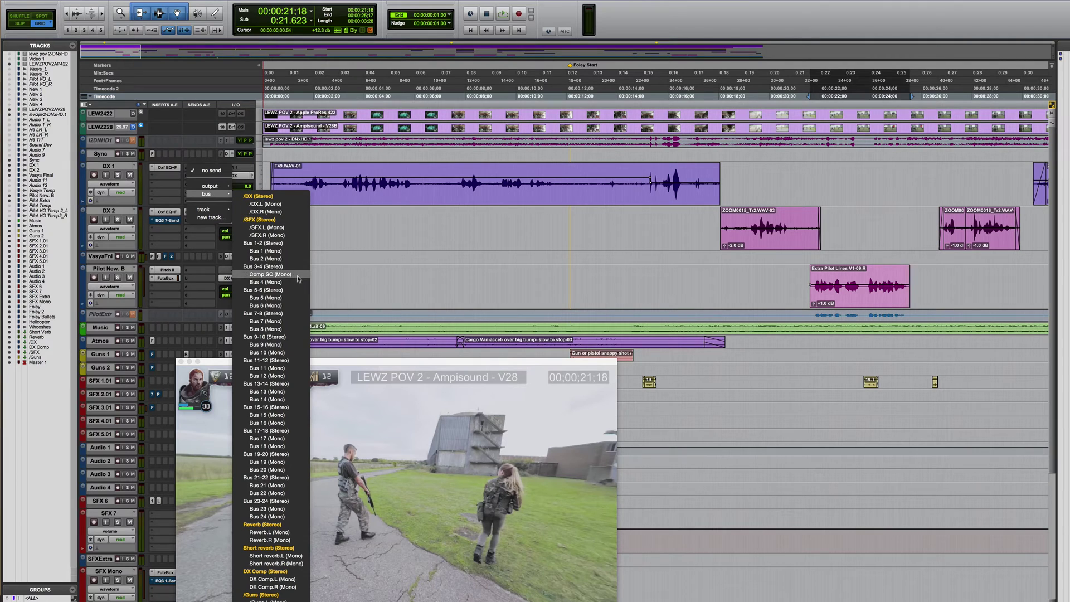
{"action": "left_click", "coordinate": [262, 251]}
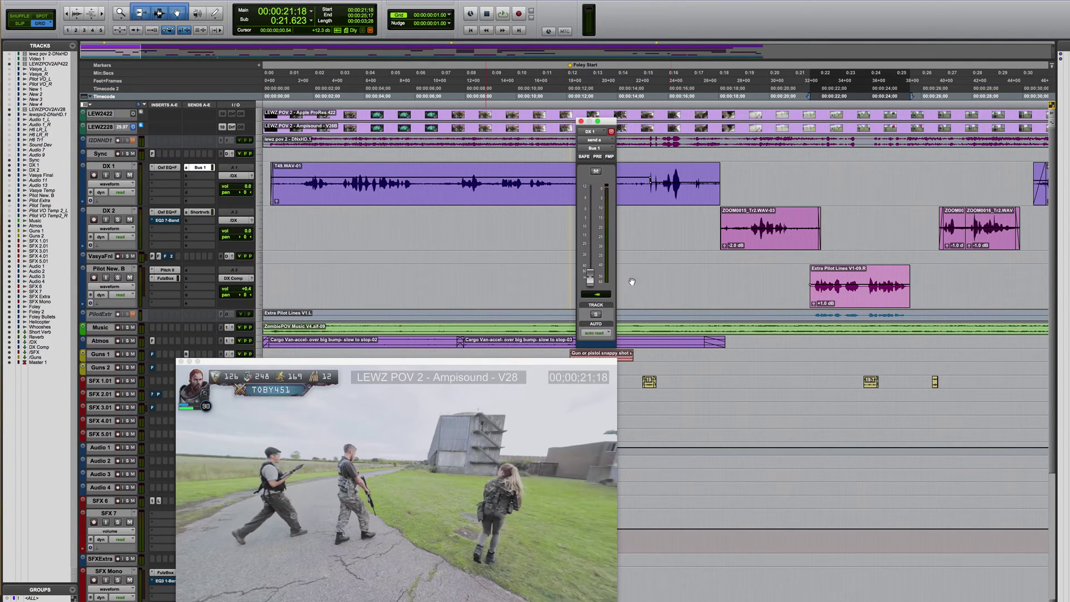
{"action": "left_click", "coordinate": [591, 277], "text": "alt"}
{"action": "left_click_drag", "start_coordinate": [206, 169], "coordinate": [204, 222]}
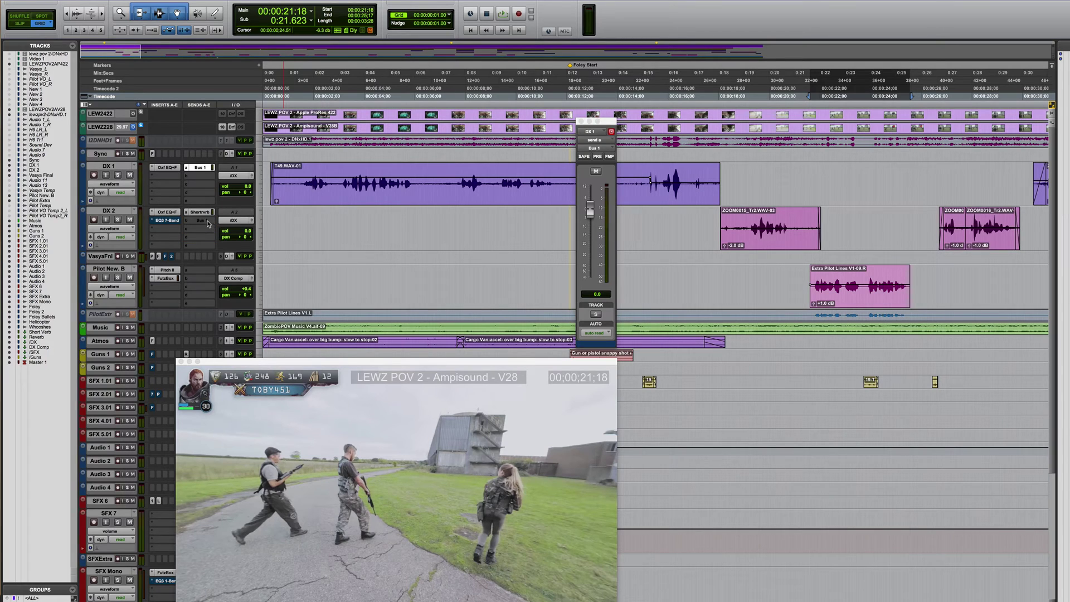
{"action": "left_click", "coordinate": [200, 272]}
- Create a mono aux track below Pilot New. B and set its input to Bus 1 (Mono)
{"action": "left_click", "coordinate": [118, 269]}
{"action": "key", "text": "super+shift+n"}
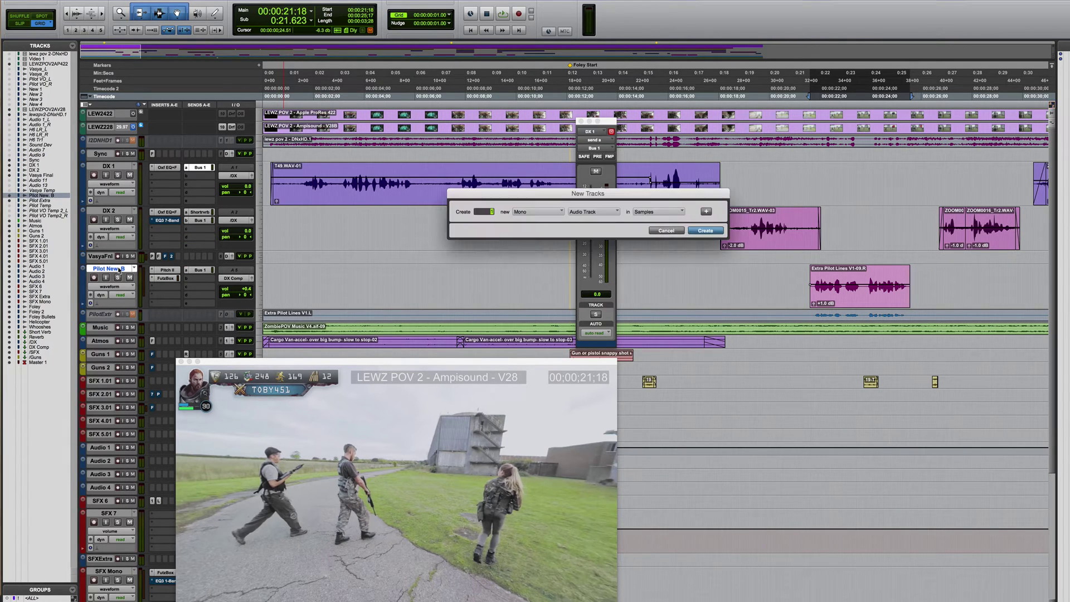
{"action": "key", "text": "Return"}
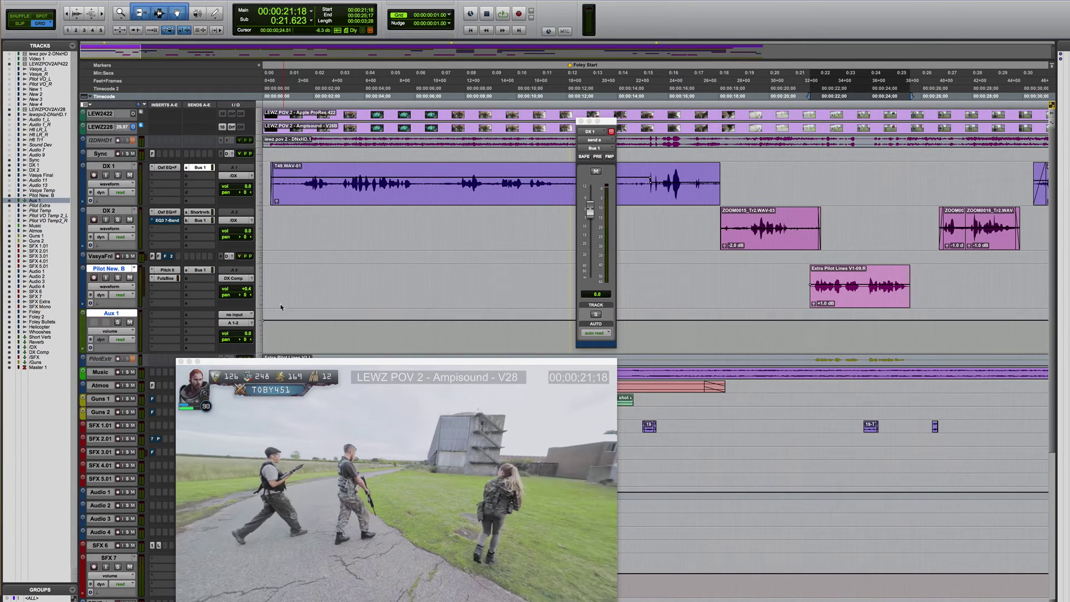
{"action": "left_click", "coordinate": [234, 314]}
{"action": "mouse_move", "coordinate": [249, 340]}
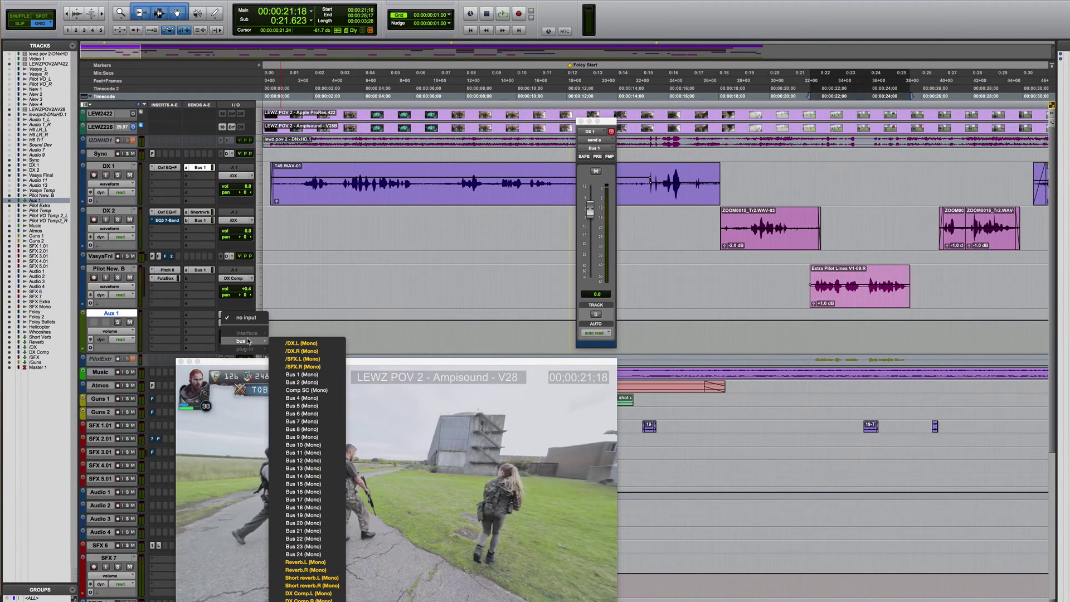
{"action": "left_click", "coordinate": [303, 374]}
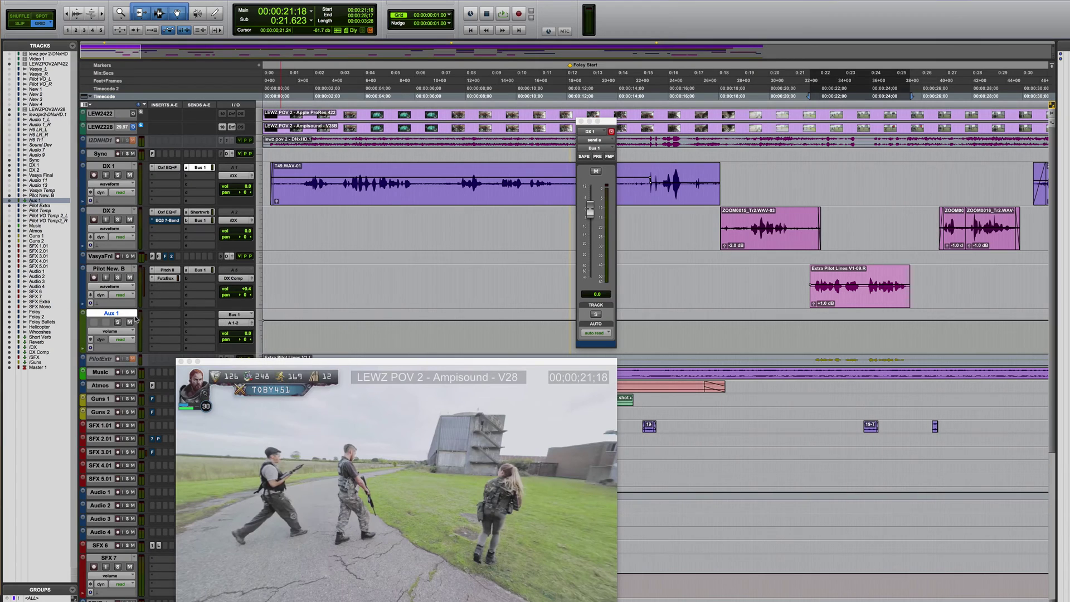
- Insert Space (mono/stereo) in Aux 1's first insert slot and move its window fully into view
{"action": "left_click", "coordinate": [151, 314]}
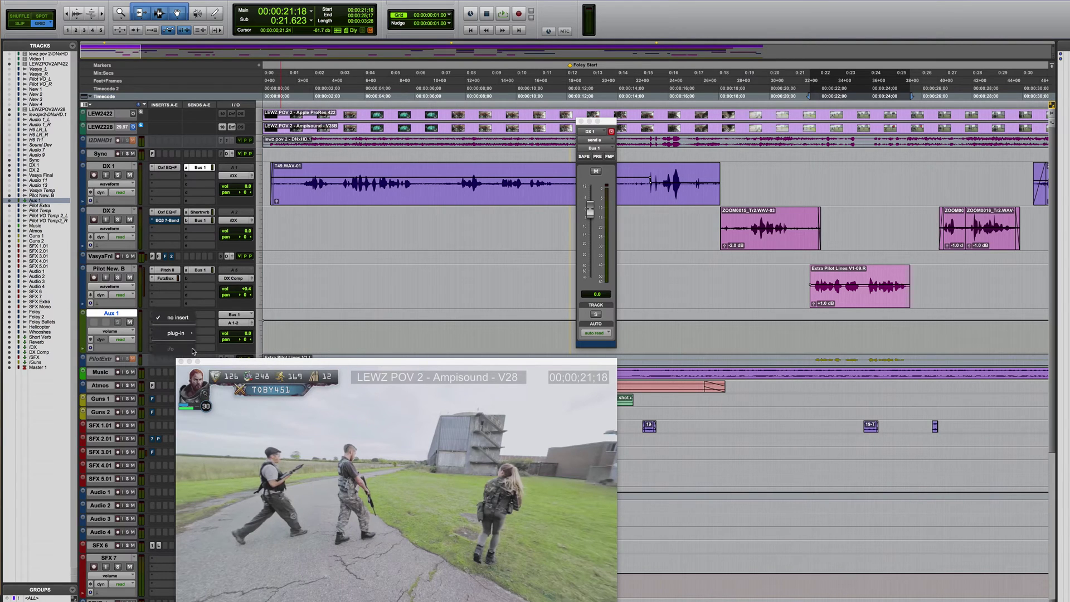
{"action": "mouse_move", "coordinate": [192, 336]}
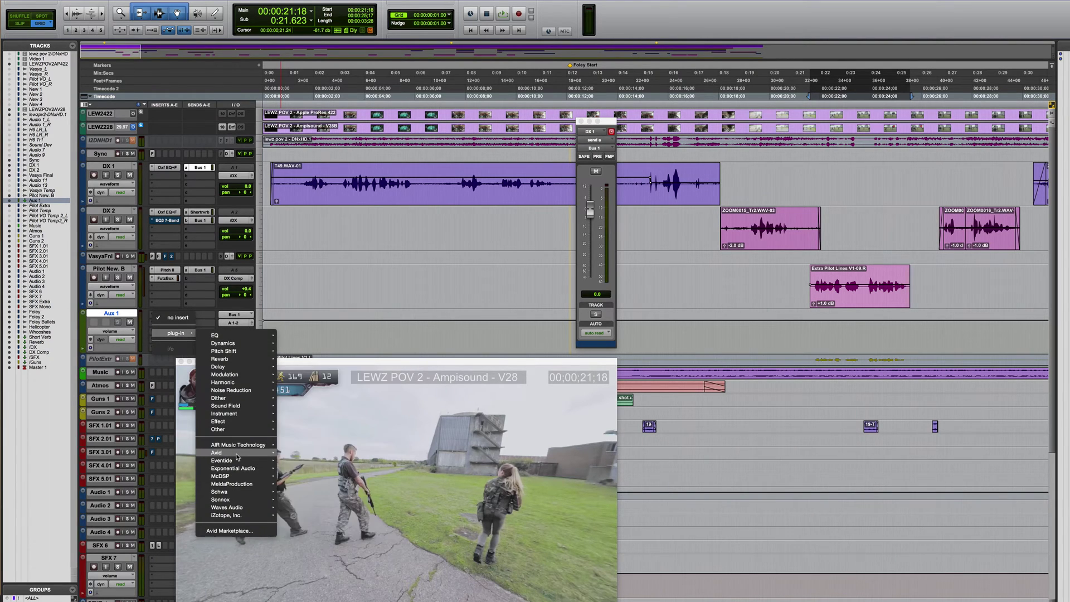
{"action": "mouse_move", "coordinate": [220, 452]}
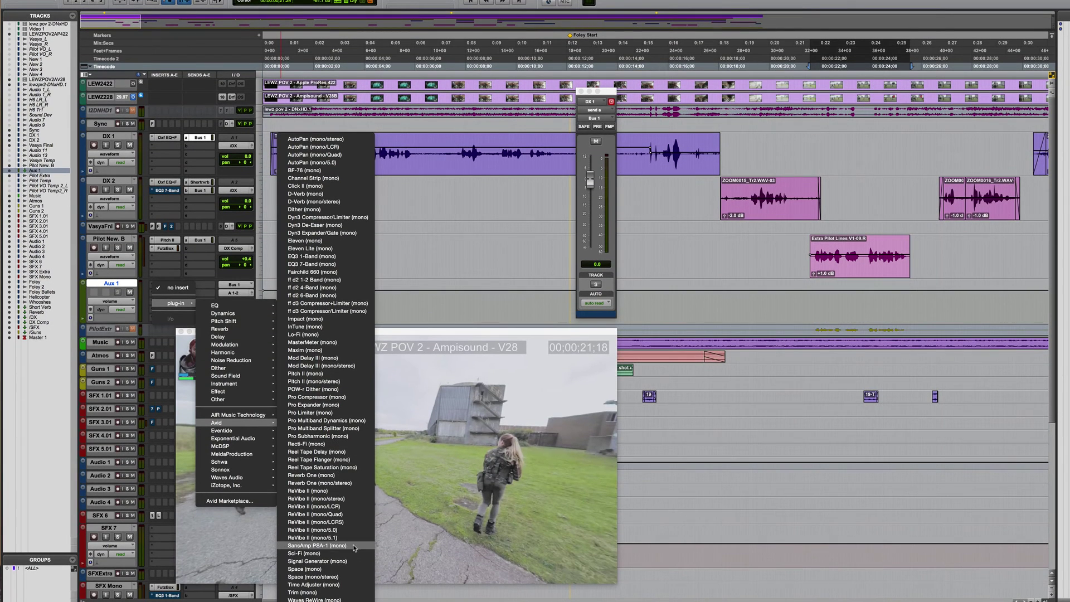
{"action": "left_click", "coordinate": [349, 579]}
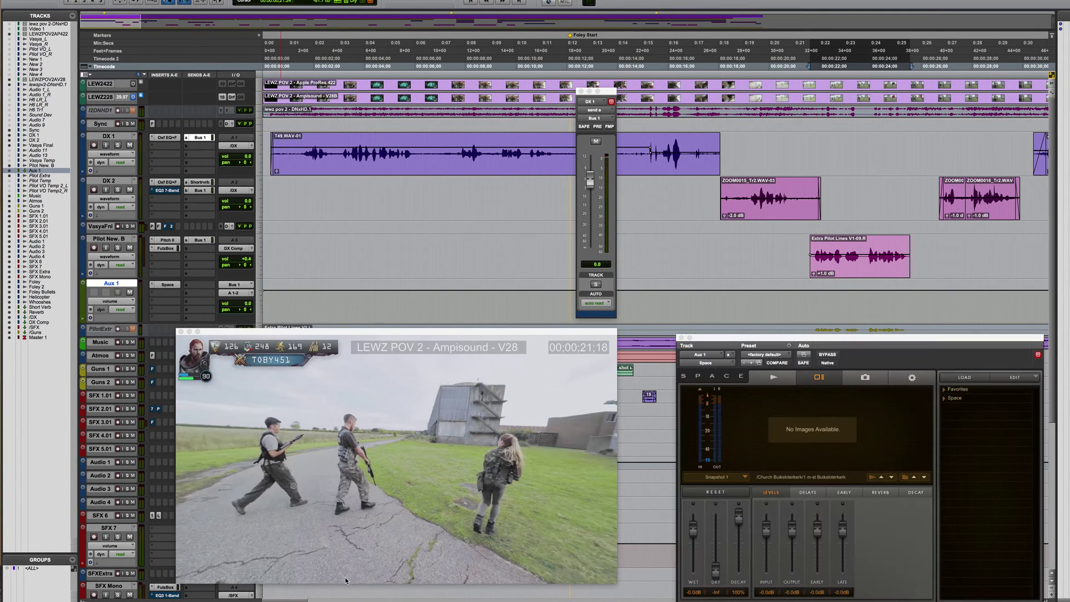
{"action": "left_click_drag", "start_coordinate": [839, 336], "coordinate": [794, 276]}
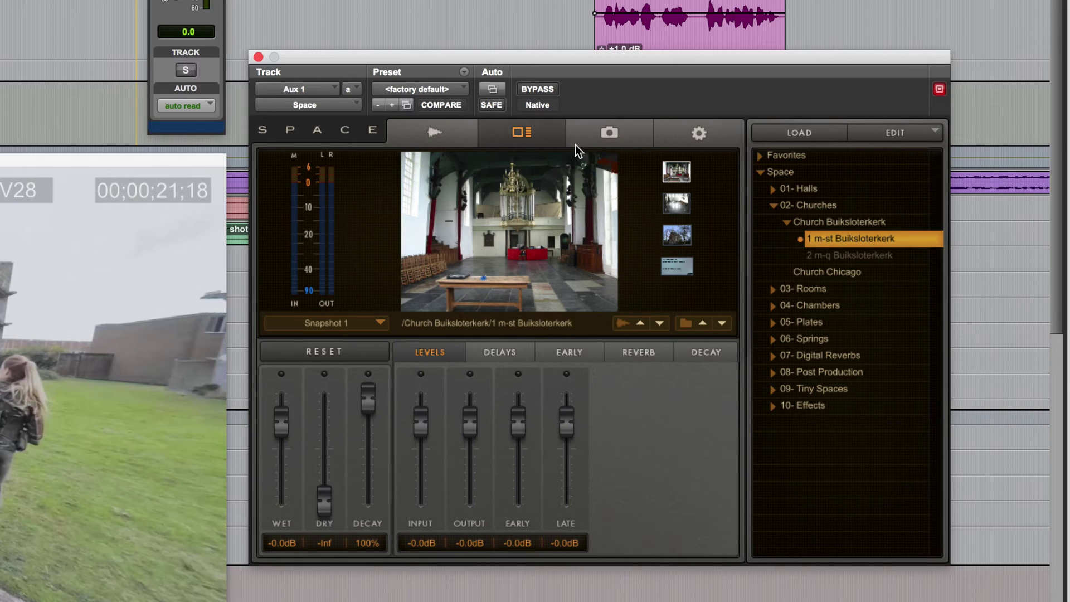
- Show Space's snapshot list, keep 1 m-st Buiksloterkerk in Snapshot 1 and load Church Chicago into Snapshot 2
{"action": "left_click", "coordinate": [610, 135]}
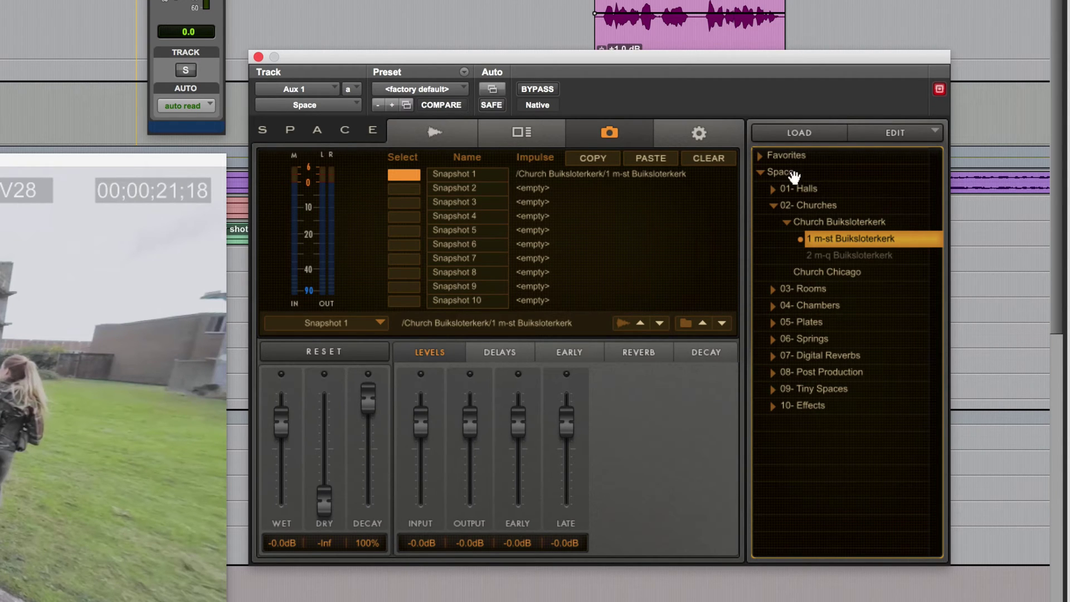
{"action": "left_click", "coordinate": [410, 175]}
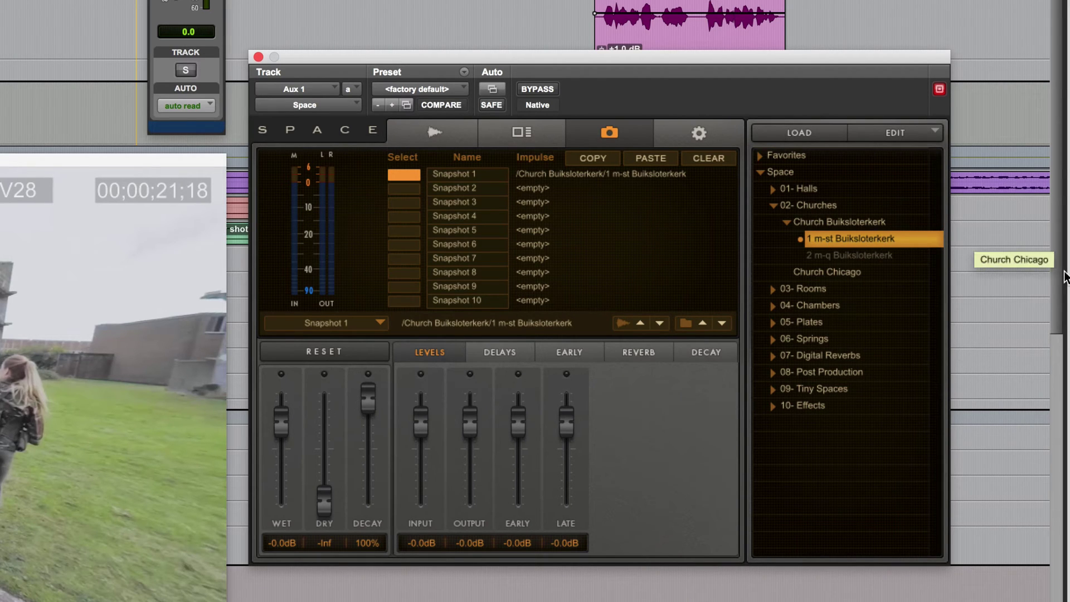
{"action": "left_click", "coordinate": [866, 239]}
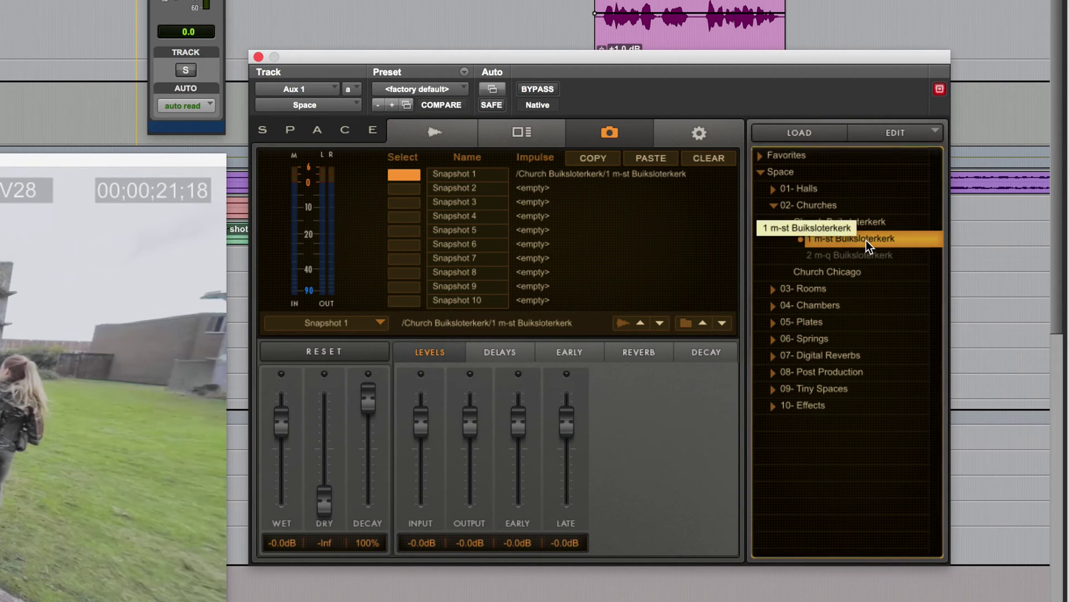
{"action": "left_click", "coordinate": [402, 189]}
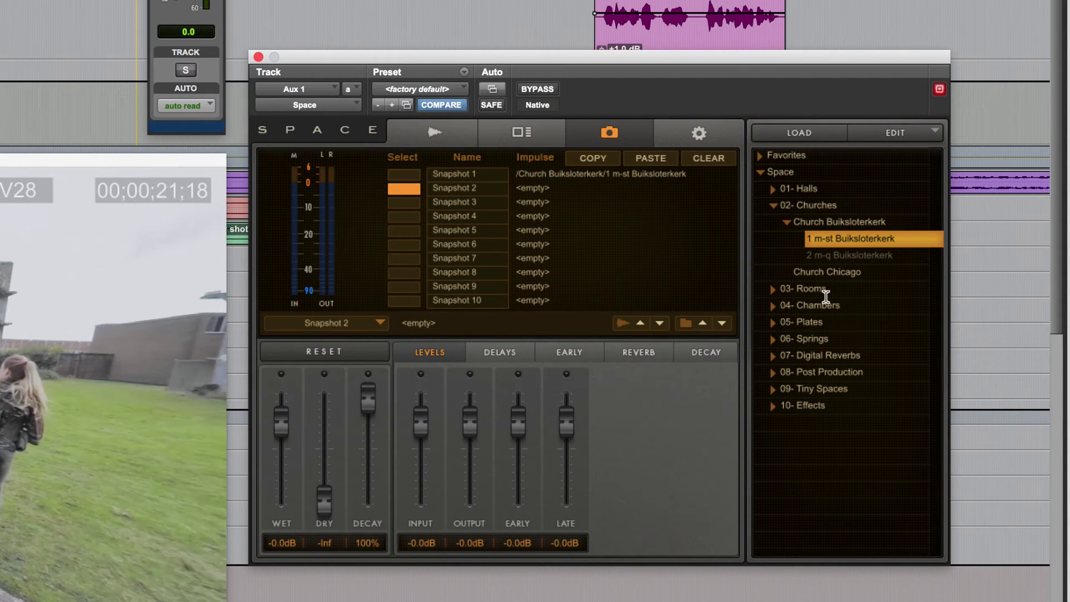
{"action": "left_click", "coordinate": [830, 271]}
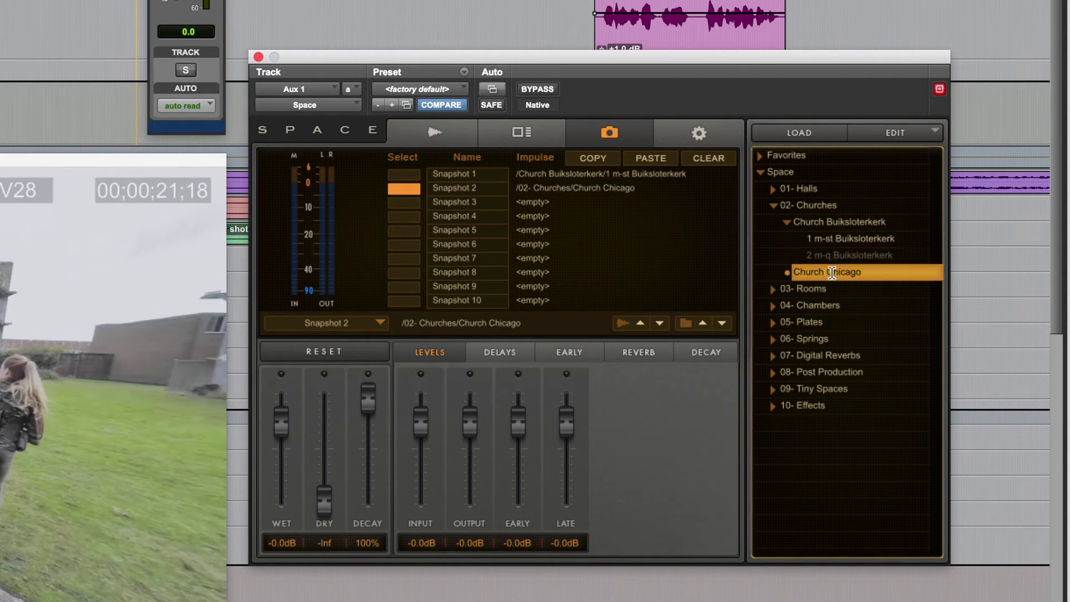
- Load the Amsterdam Theatreschool Big room impulse 03 m-st 4.2m Room 8.09 into Snapshot 3
{"action": "left_click", "coordinate": [773, 289]}
{"action": "left_click", "coordinate": [403, 204]}
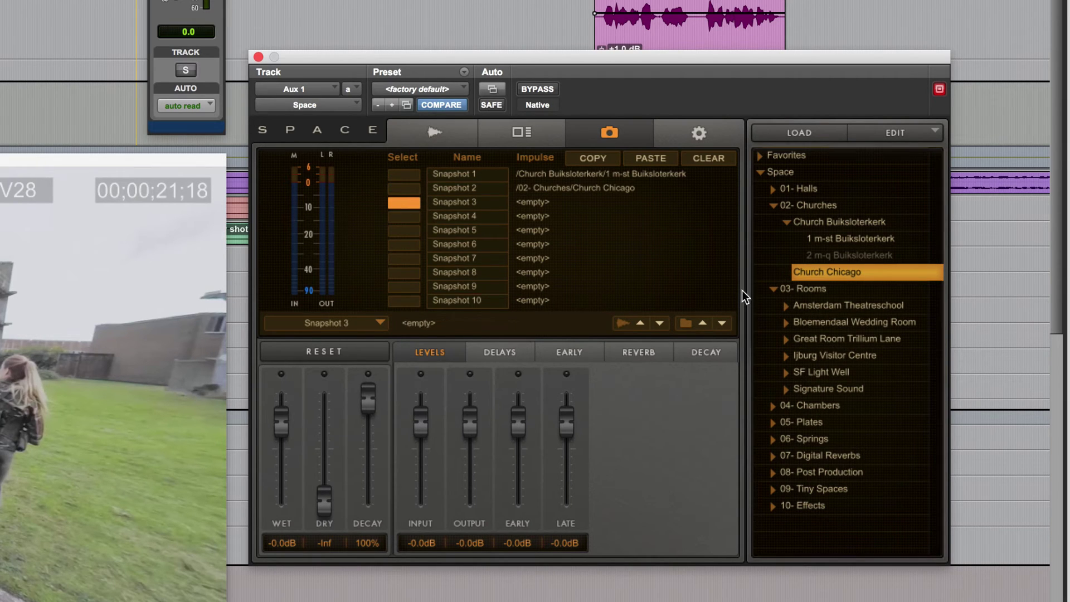
{"action": "left_click", "coordinate": [785, 306]}
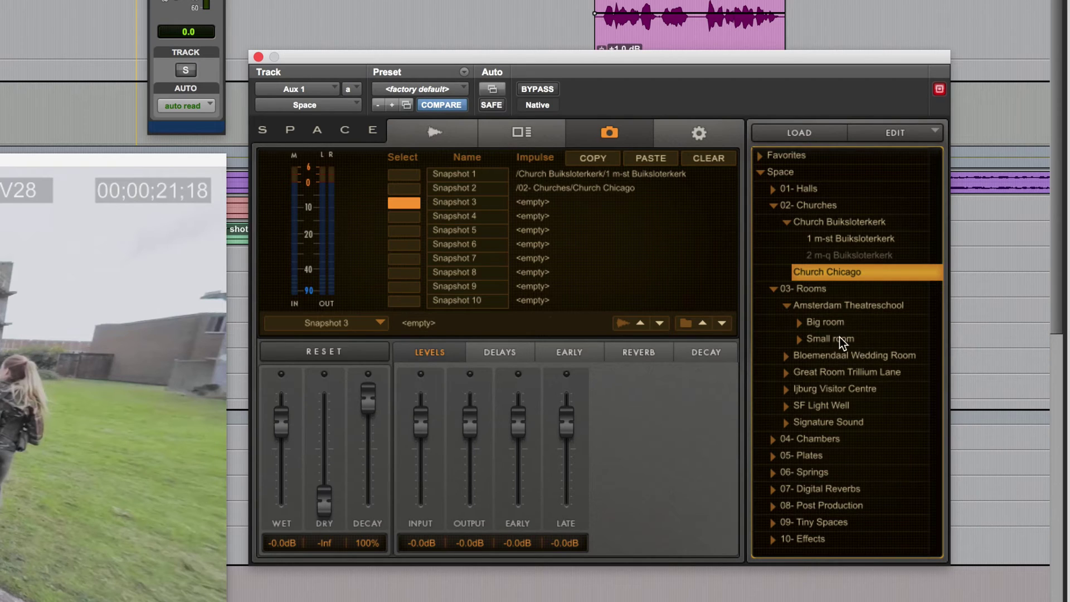
{"action": "left_click", "coordinate": [798, 323]}
{"action": "left_click", "coordinate": [877, 372]}
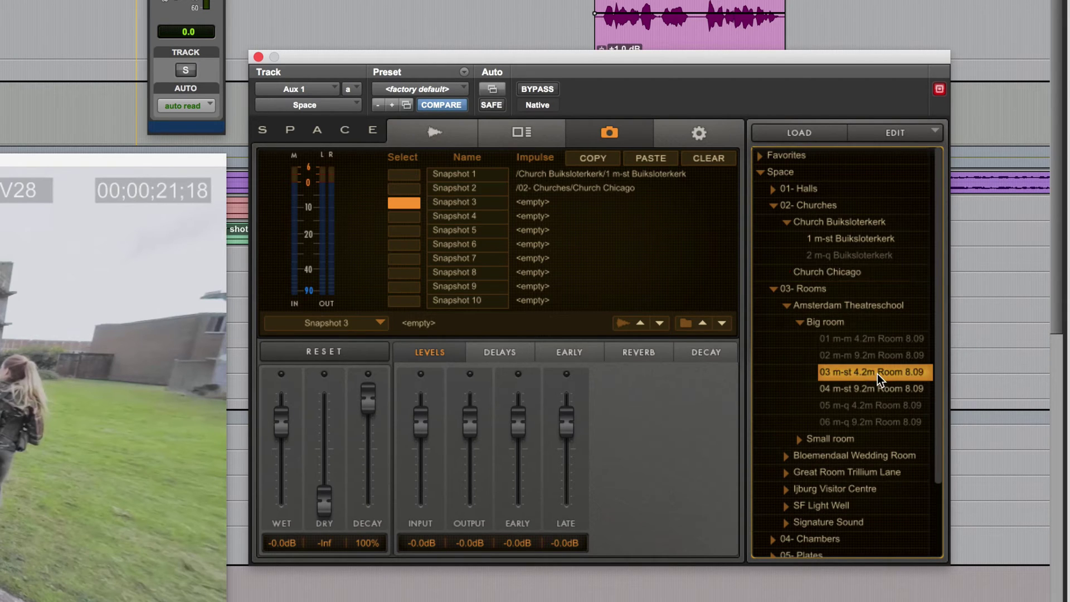
- Load the impulse 02 m-st Bloemendaal Wedding Room into Snapshot 4
{"action": "left_click", "coordinate": [392, 215]}
{"action": "left_click", "coordinate": [781, 455]}
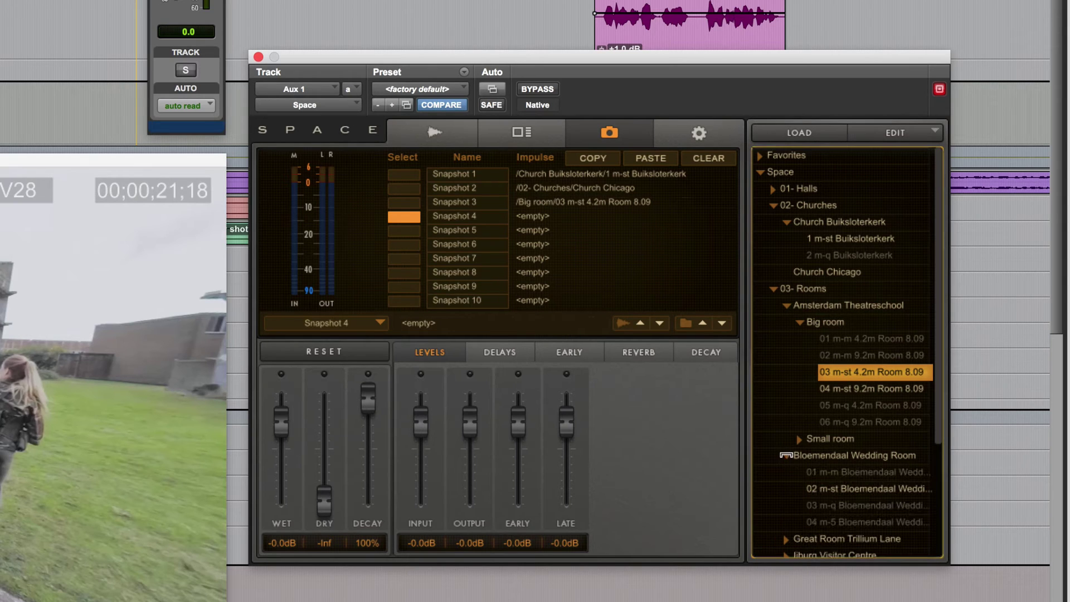
{"action": "left_click", "coordinate": [866, 488]}
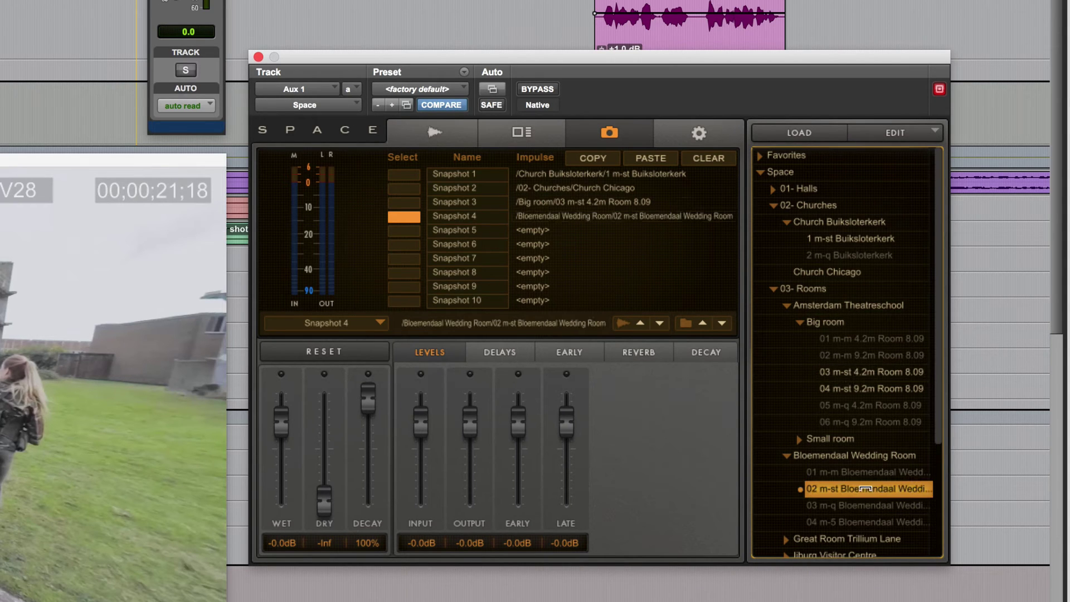
- Load the Great Room Trillium Lane impulse 01 m-st Front Great Room Wide into Snapshot 5
{"action": "left_click", "coordinate": [407, 230]}
{"action": "scroll", "coordinate": [800, 471], "scroll_direction": "down", "scroll_amount": 1}
{"action": "scroll", "coordinate": [800, 465], "scroll_direction": "down", "scroll_amount": 3}
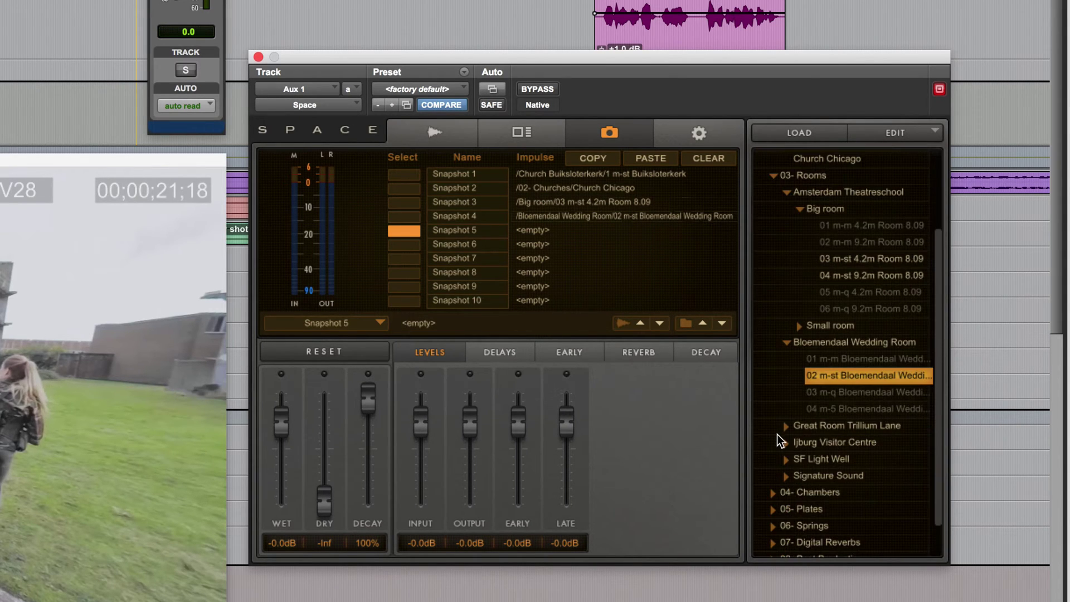
{"action": "left_click", "coordinate": [784, 426]}
{"action": "left_click", "coordinate": [800, 443]}
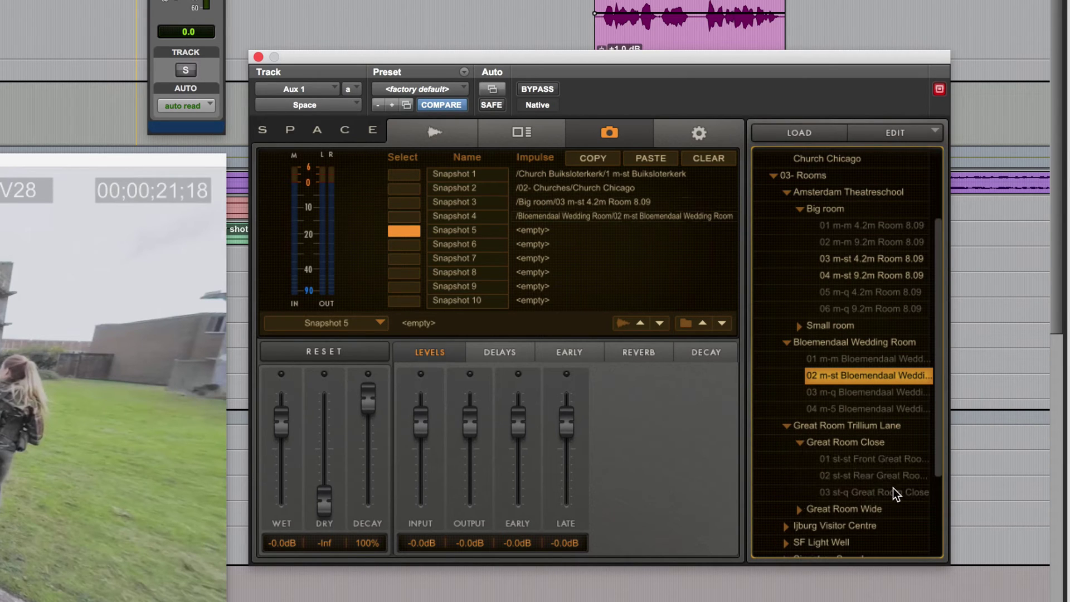
{"action": "left_click", "coordinate": [797, 507]}
{"action": "scroll", "coordinate": [850, 493], "scroll_direction": "down", "scroll_amount": 2}
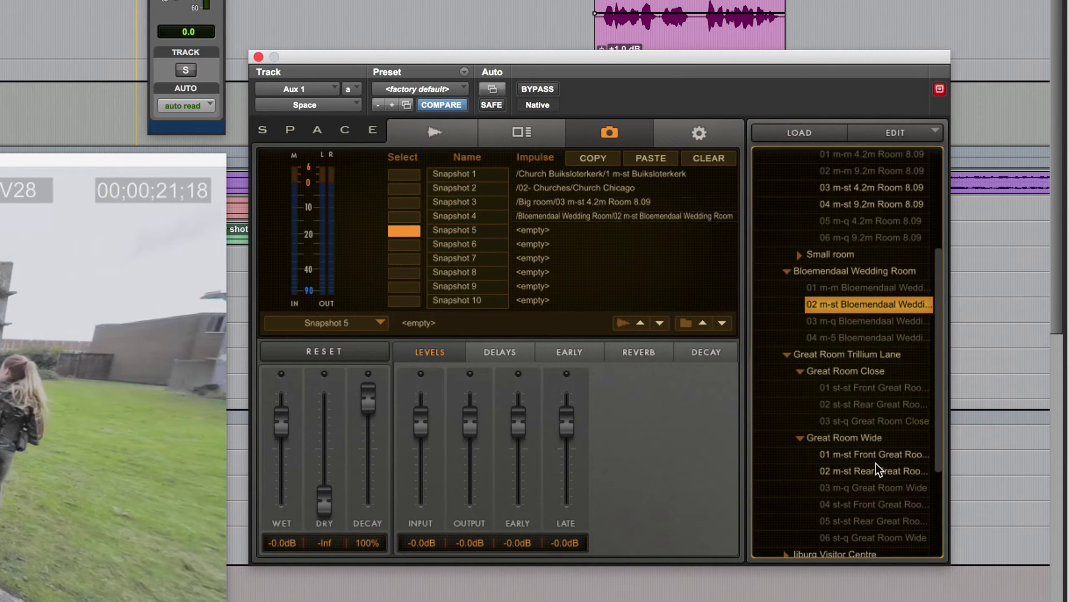
{"action": "left_click", "coordinate": [874, 455]}
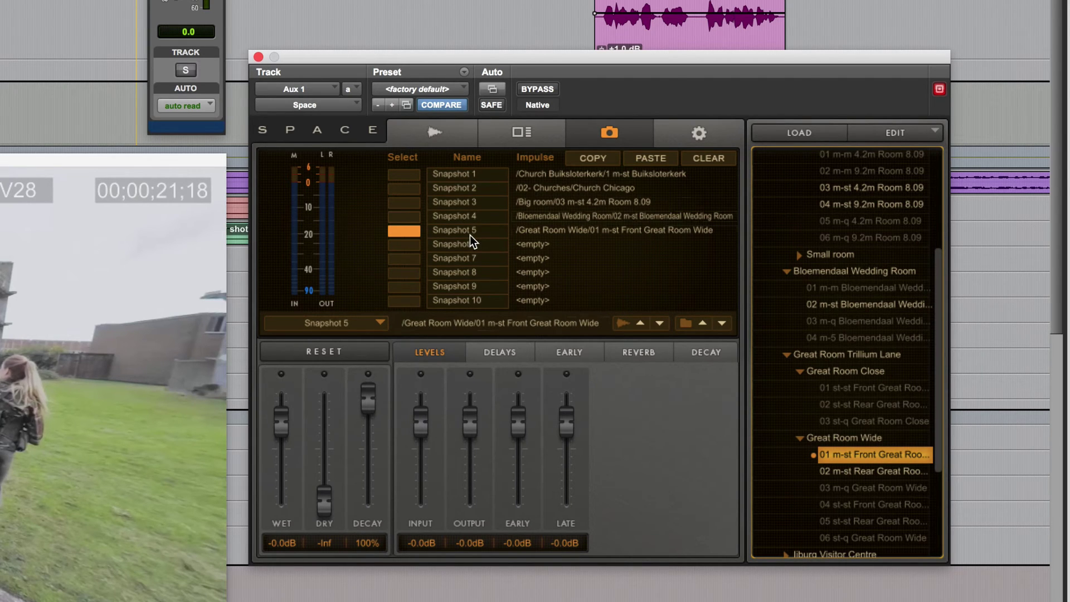
- Rename Snapshot 1 as Church and Snapshot 2 as Church Chicago in Space's snapshot list
{"action": "double_click", "coordinate": [453, 174]}
{"action": "type", "text": "Church"}
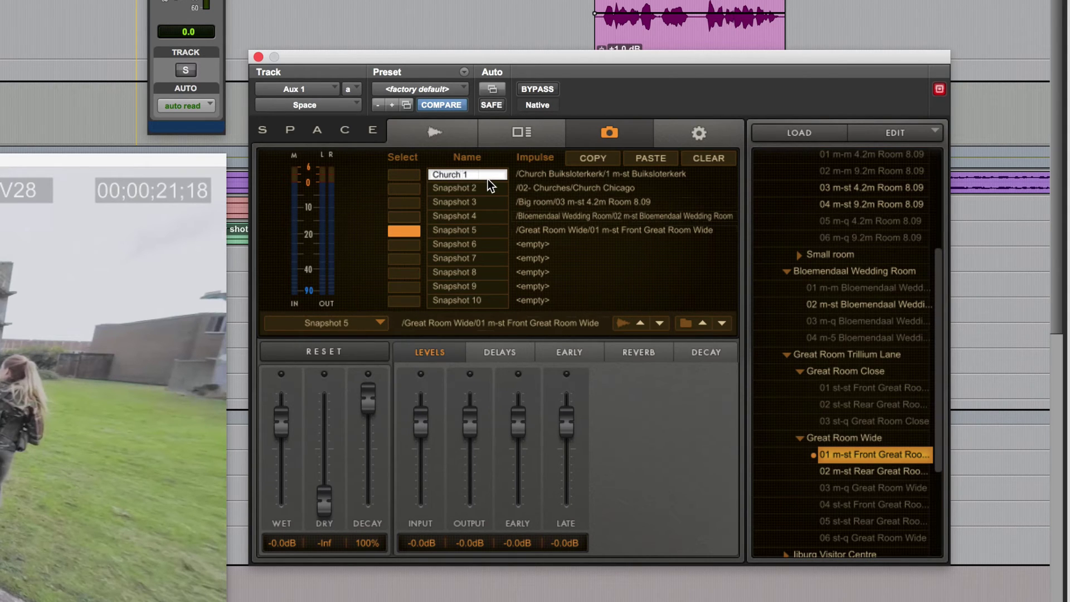
{"action": "key", "text": "Return"}
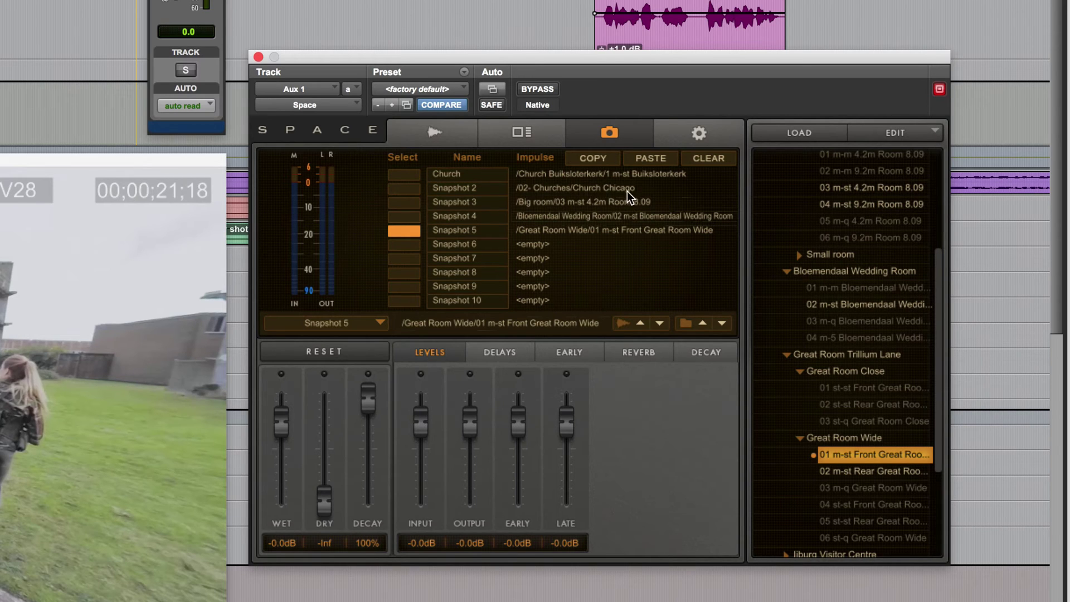
{"action": "double_click", "coordinate": [454, 188]}
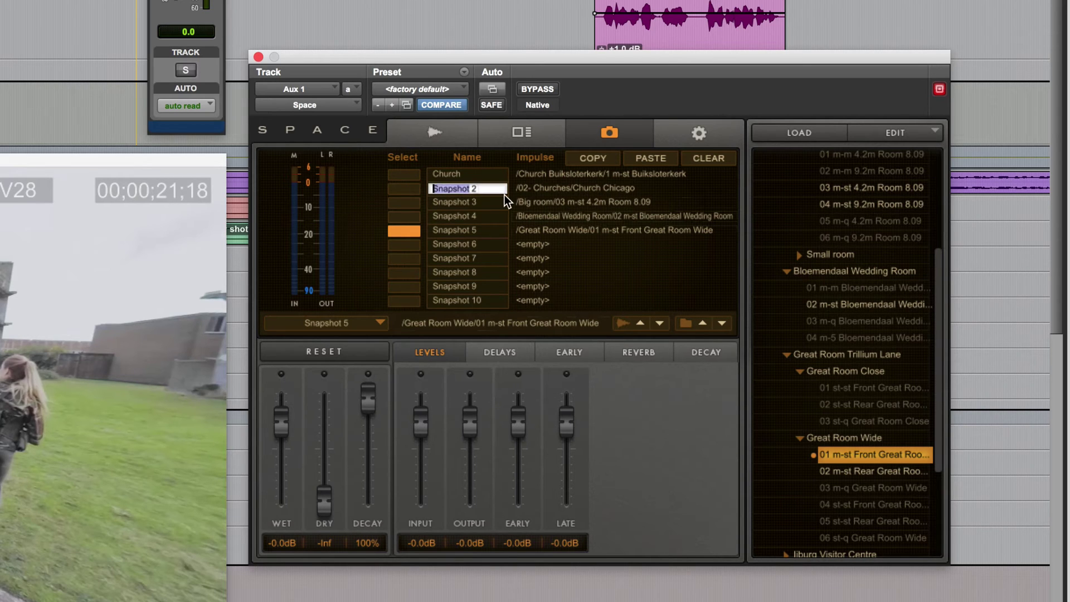
{"action": "type", "text": "Church Chicago"}
{"action": "key", "text": "Return"}
- Rename Snapshot 3 as Big Room 3
{"action": "double_click", "coordinate": [466, 201]}
{"action": "type", "text": "Big Room"}
{"action": "key", "text": "Return"}
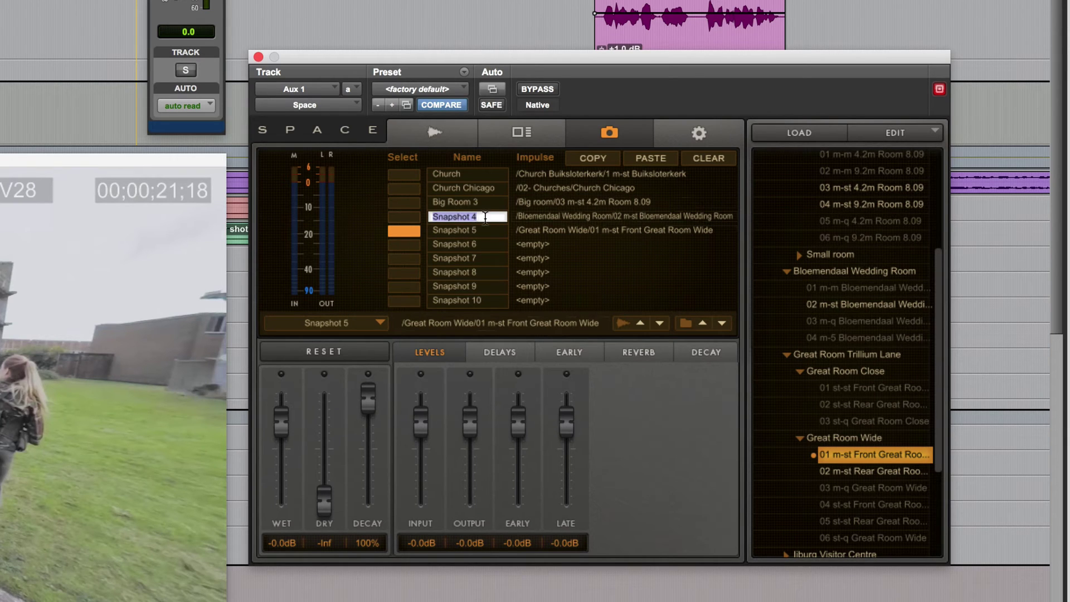
- Replace Snapshot 4's impulse with Small room 03 m-st 2.25m Room 8.16 and rename the snapshot Small Room
{"action": "left_click", "coordinate": [403, 217]}
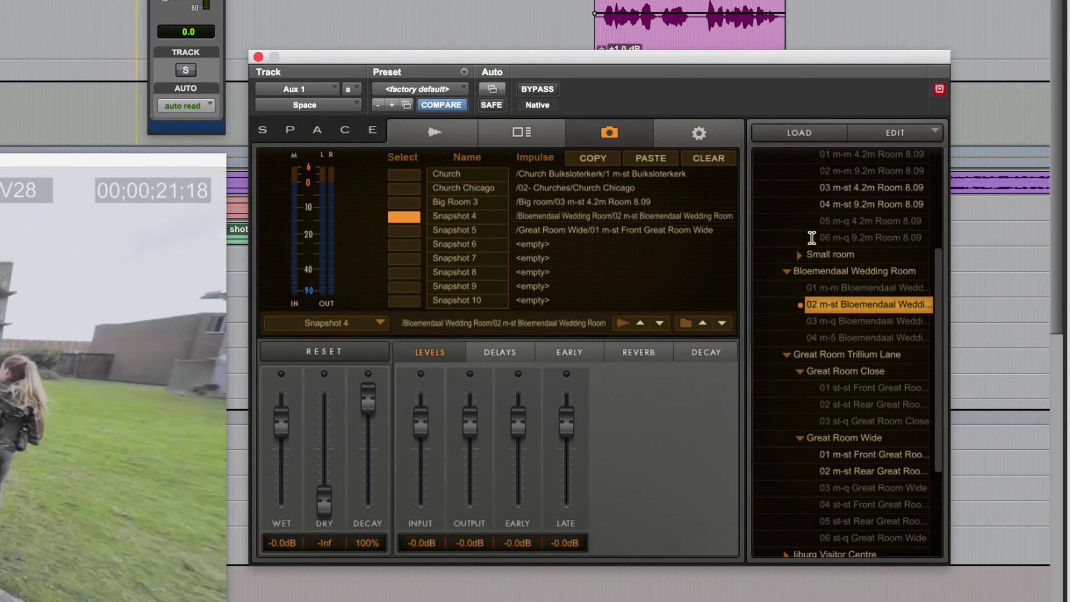
{"action": "scroll", "coordinate": [824, 267], "scroll_direction": "up", "scroll_amount": 3}
{"action": "scroll", "coordinate": [824, 267], "scroll_direction": "up", "scroll_amount": 4}
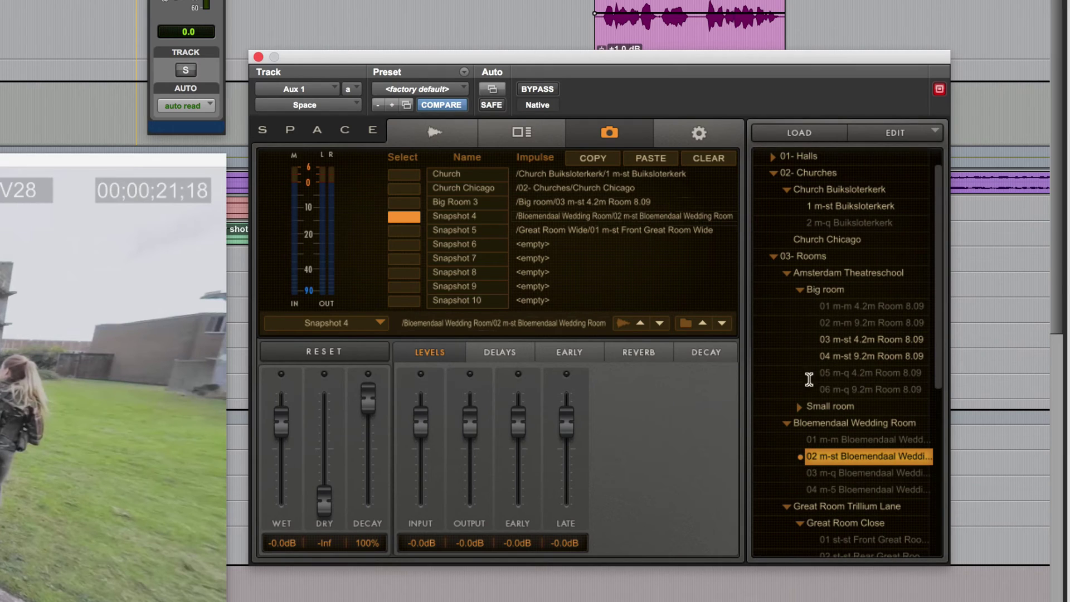
{"action": "left_click", "coordinate": [797, 406]}
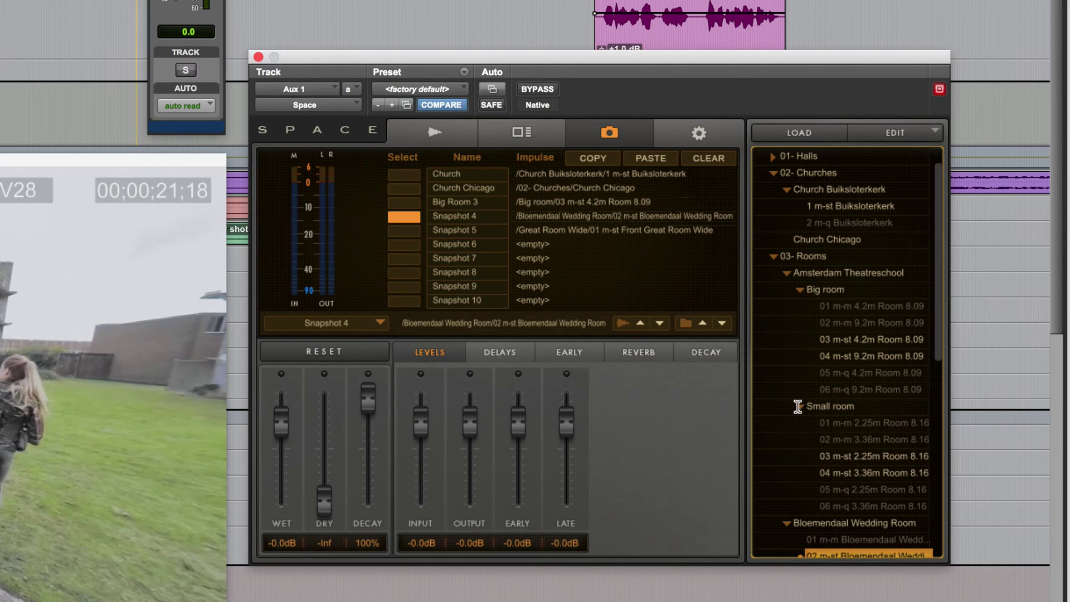
{"action": "left_click", "coordinate": [881, 455]}
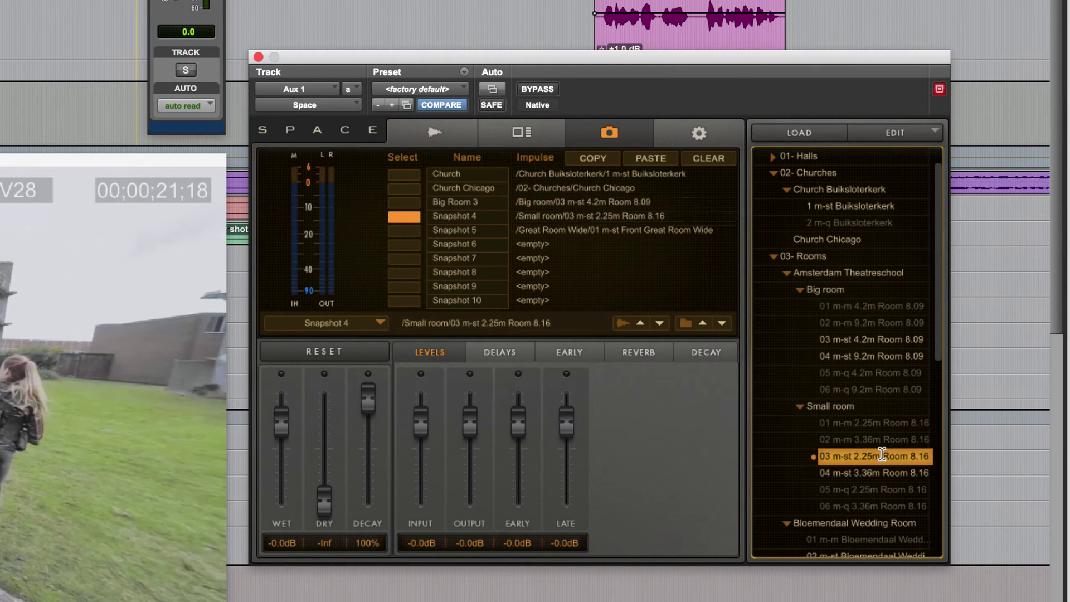
{"action": "double_click", "coordinate": [483, 215]}
{"action": "type", "text": "Small Room"}
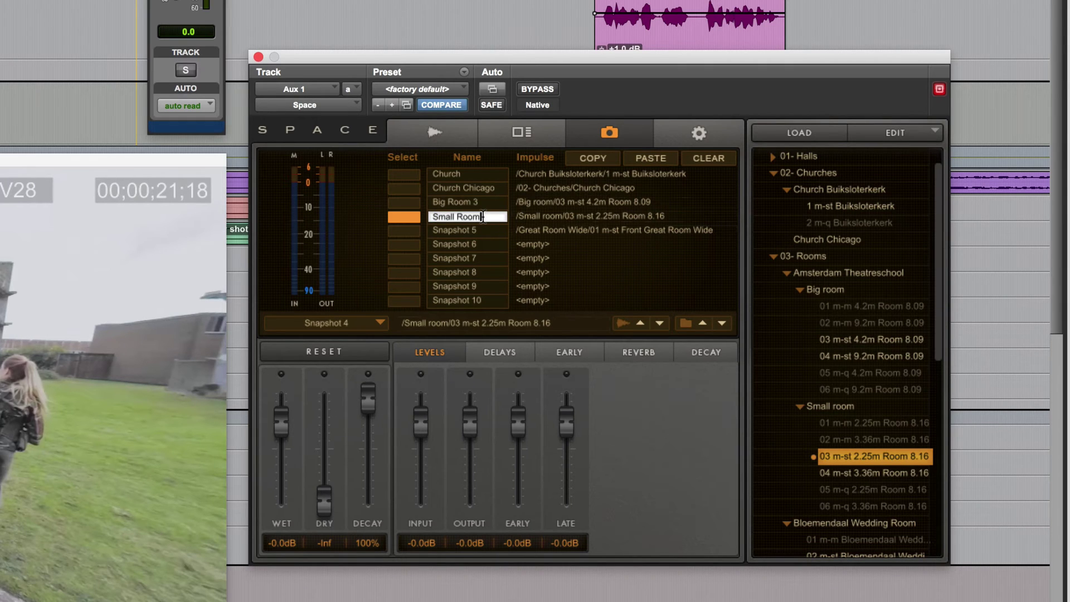
{"action": "key", "text": "Return"}
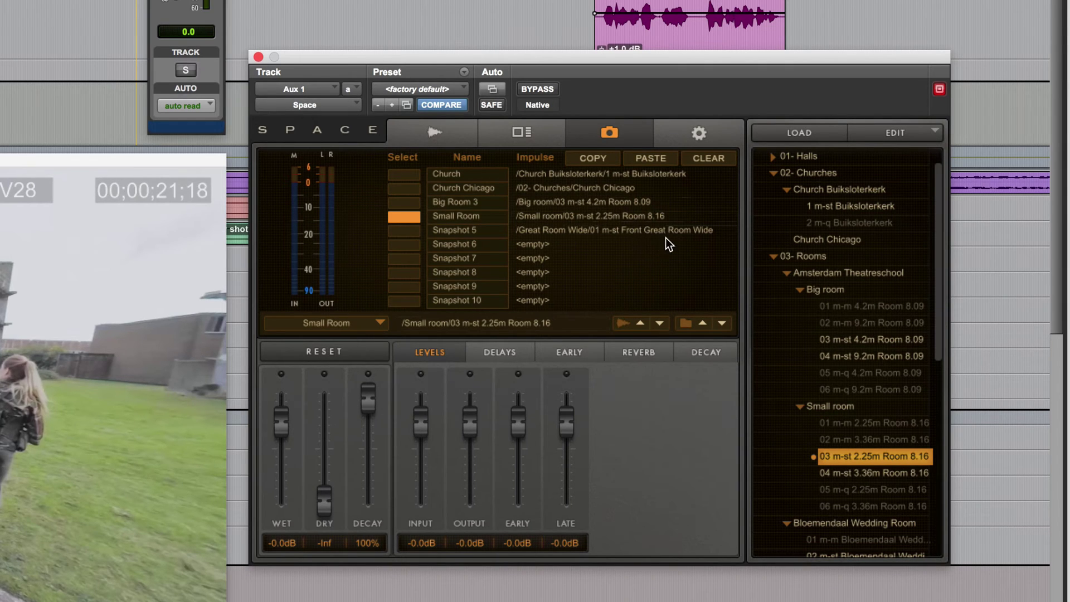
- Rename Snapshot 5 as Room Wide5
{"action": "double_click", "coordinate": [456, 229]}
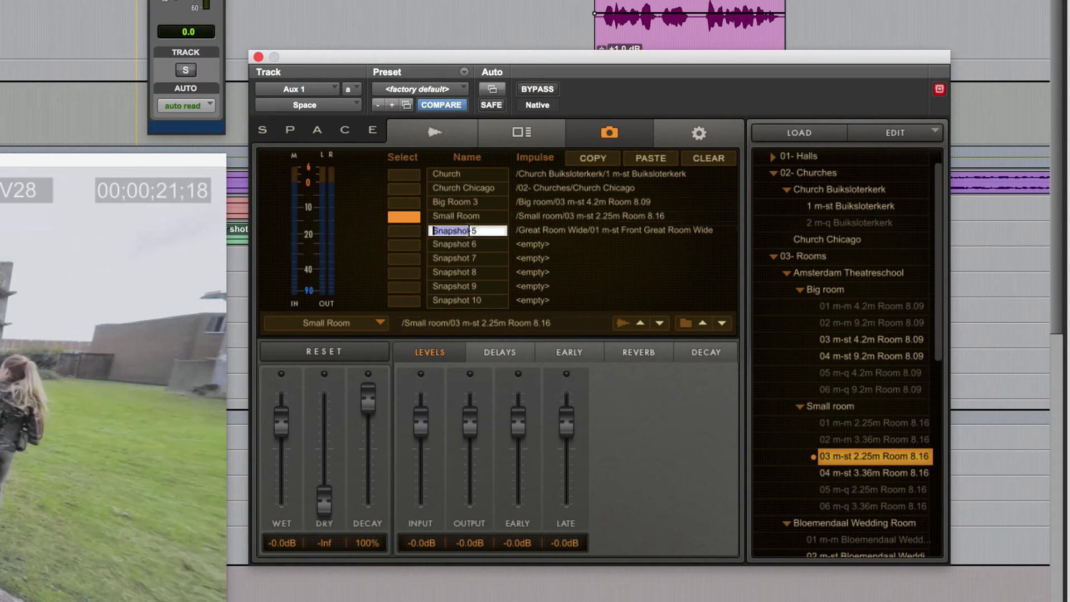
{"action": "type", "text": "Room Wide5"}
{"action": "key", "text": "Return"}
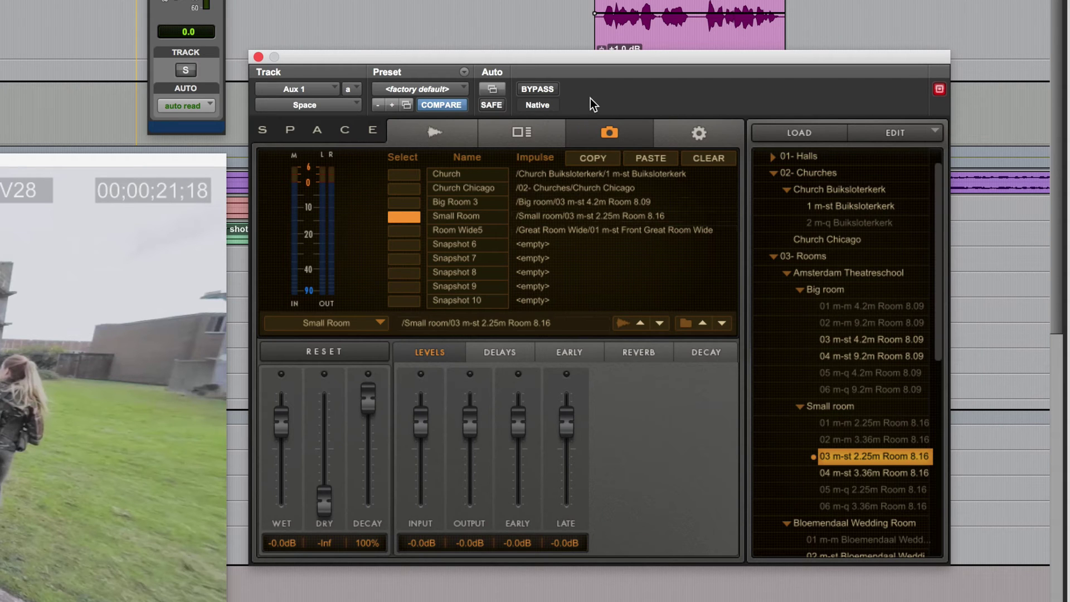
- Enable plug-in automation for Space's Snapshot parameter
{"action": "left_click", "coordinate": [493, 90]}
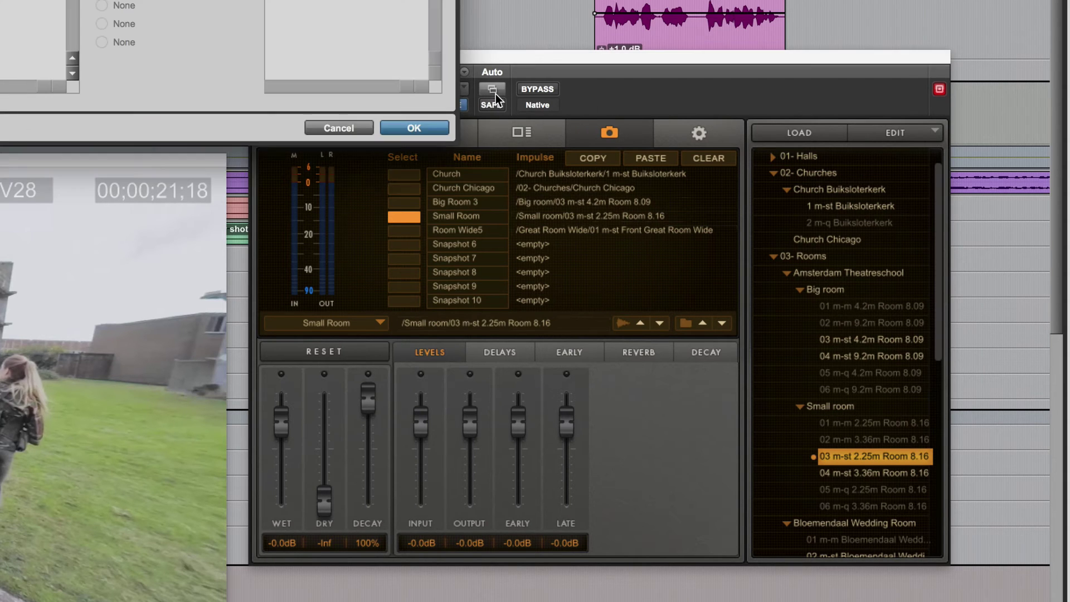
{"action": "scroll", "coordinate": [169, 239], "scroll_direction": "down", "scroll_amount": 3}
{"action": "scroll", "coordinate": [160, 242], "scroll_direction": "up", "scroll_amount": 3}
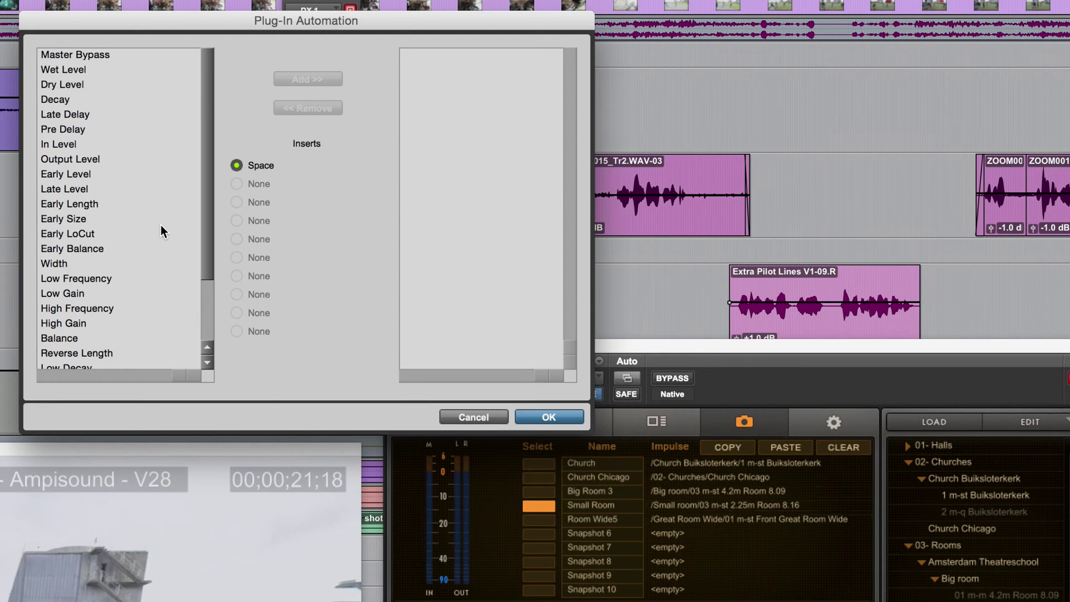
{"action": "scroll", "coordinate": [161, 225], "scroll_direction": "down", "scroll_amount": 5}
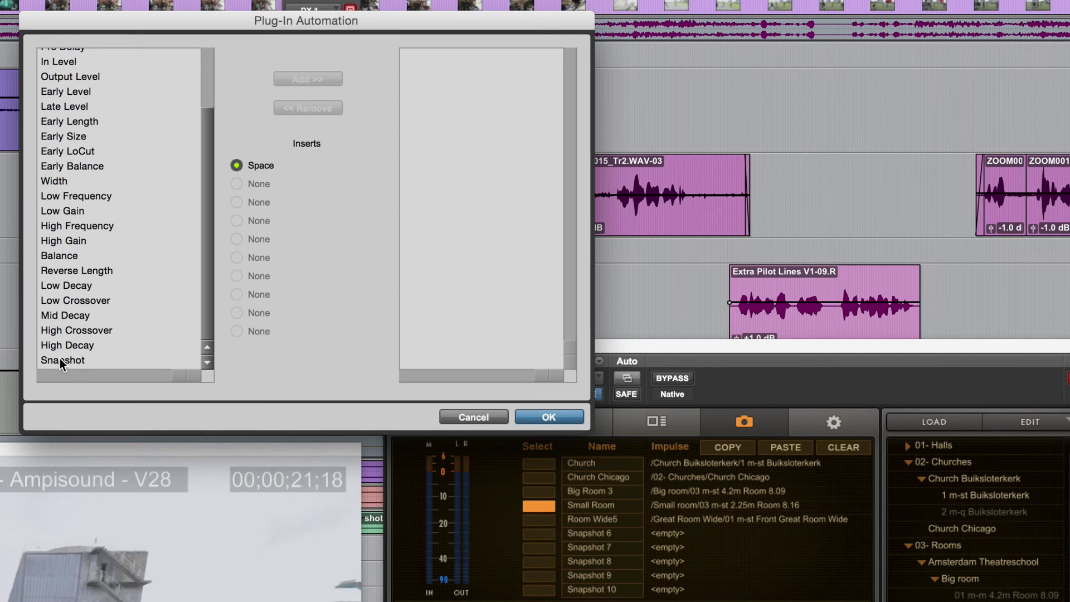
{"action": "left_click", "coordinate": [61, 361]}
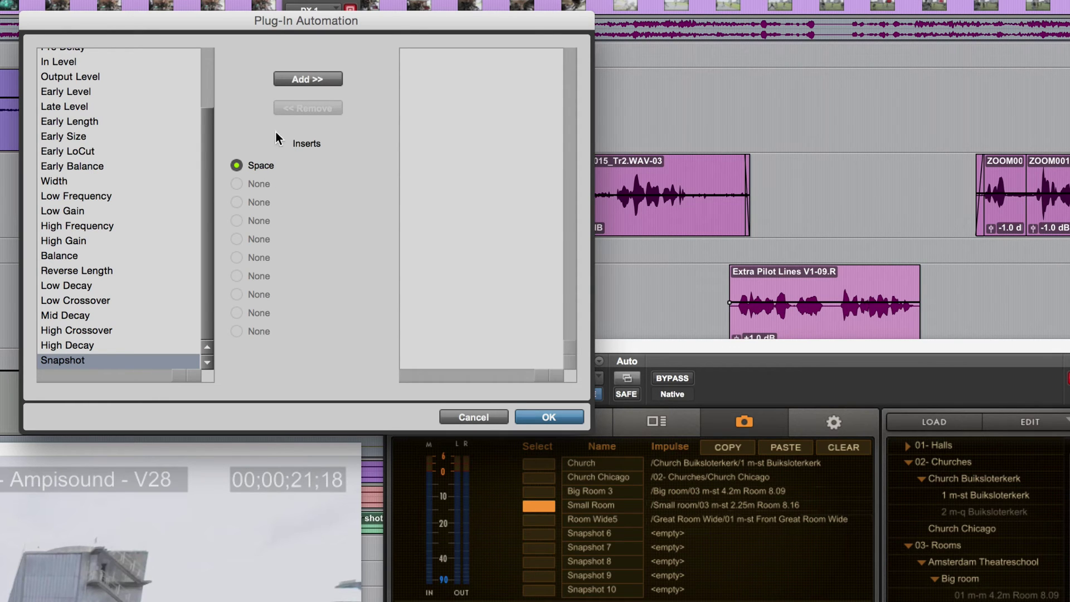
{"action": "left_click", "coordinate": [304, 79]}
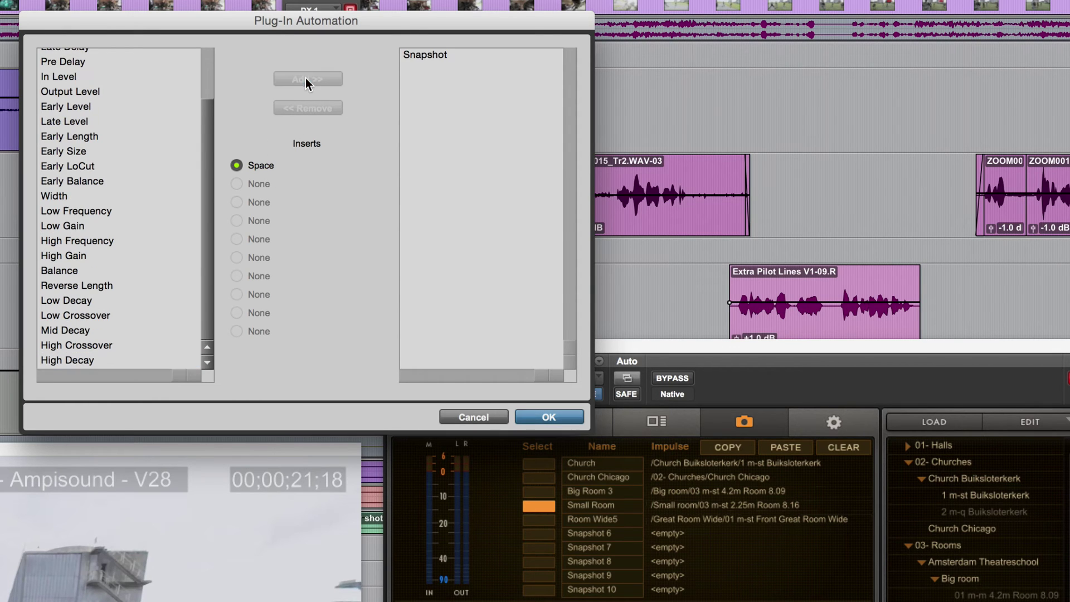
{"action": "left_click", "coordinate": [553, 414]}
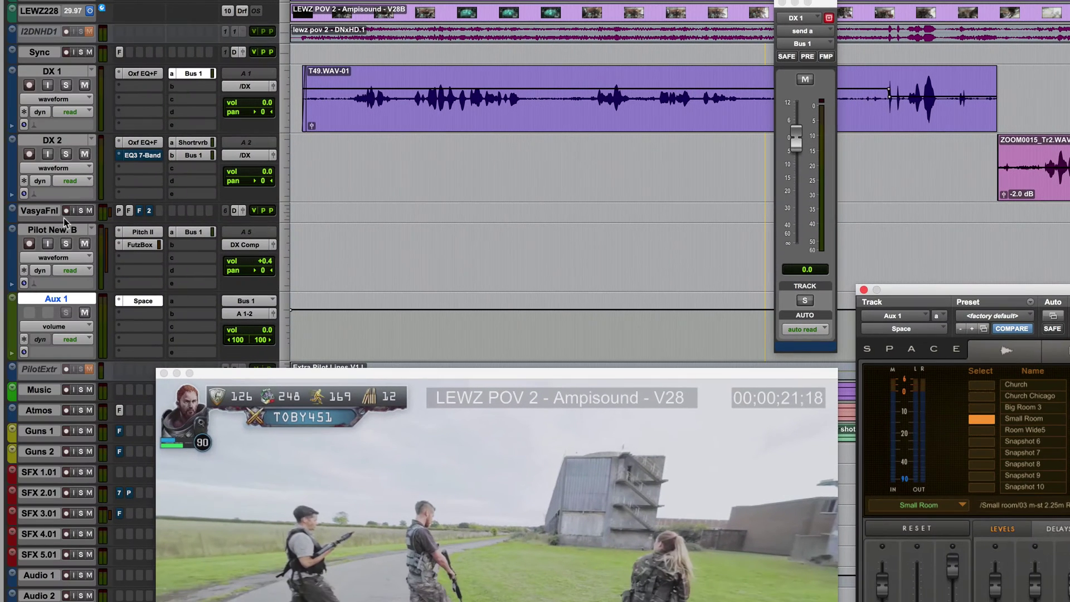
- Display Space's Snapshot automation on the Aux 1 track and move the Space window so its full interface is visible
{"action": "left_click", "coordinate": [59, 329]}
{"action": "mouse_move", "coordinate": [60, 394]}
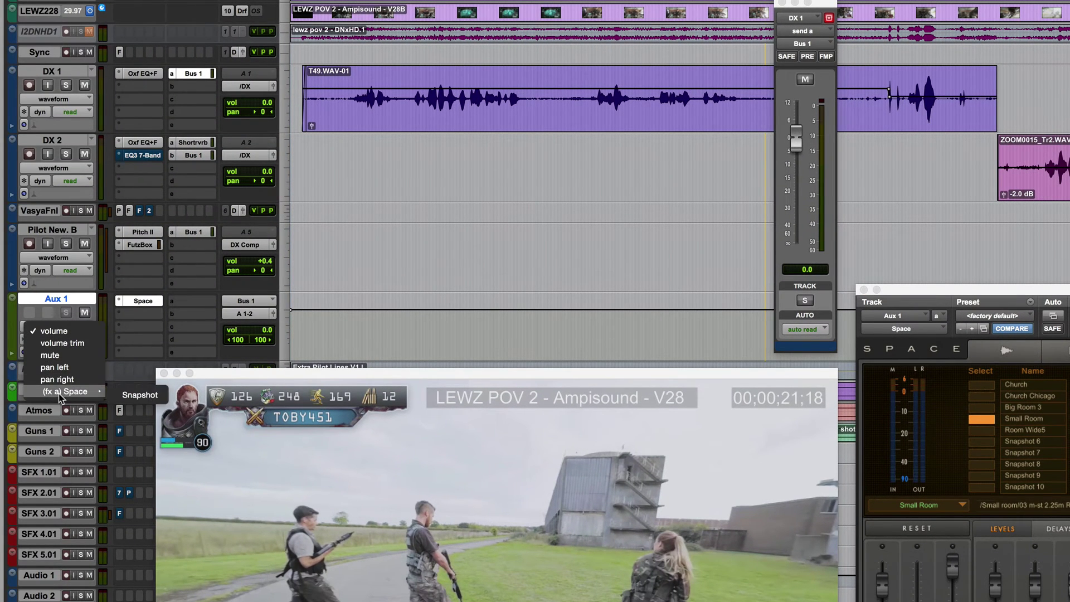
{"action": "left_click", "coordinate": [139, 396]}
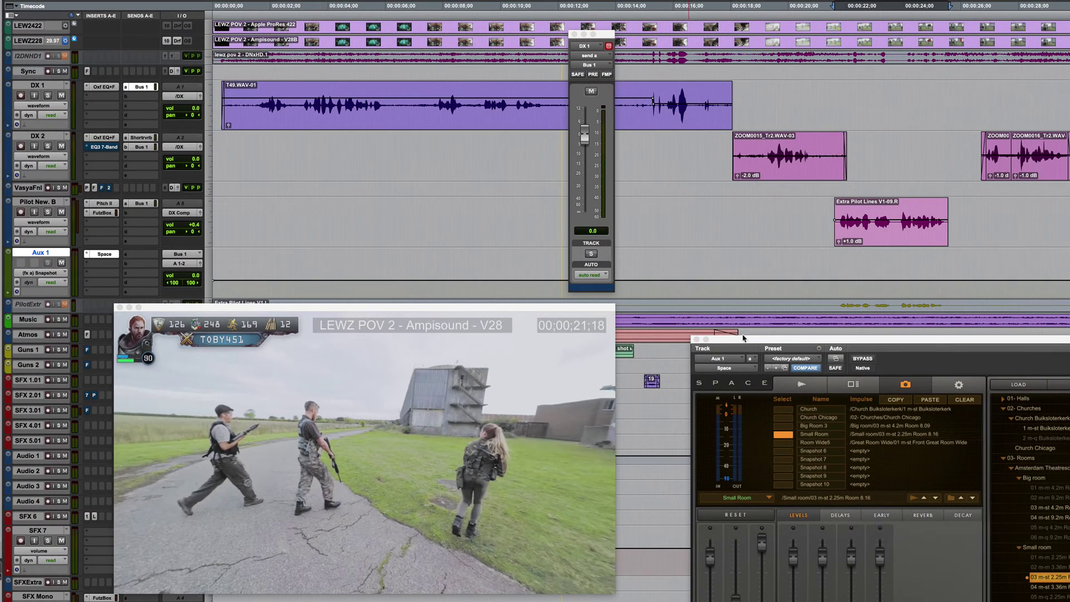
{"action": "left_click_drag", "start_coordinate": [744, 338], "coordinate": [695, 280]}
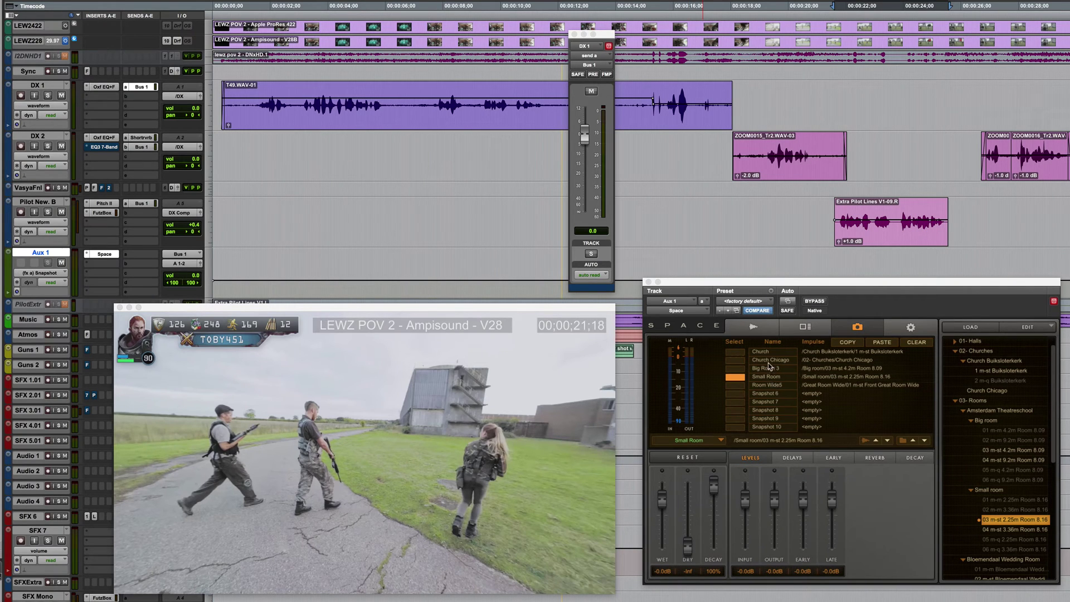
- Recall the Church, Church Chicago and Small Room snapshots one after another to compare them
{"action": "left_click", "coordinate": [735, 351]}
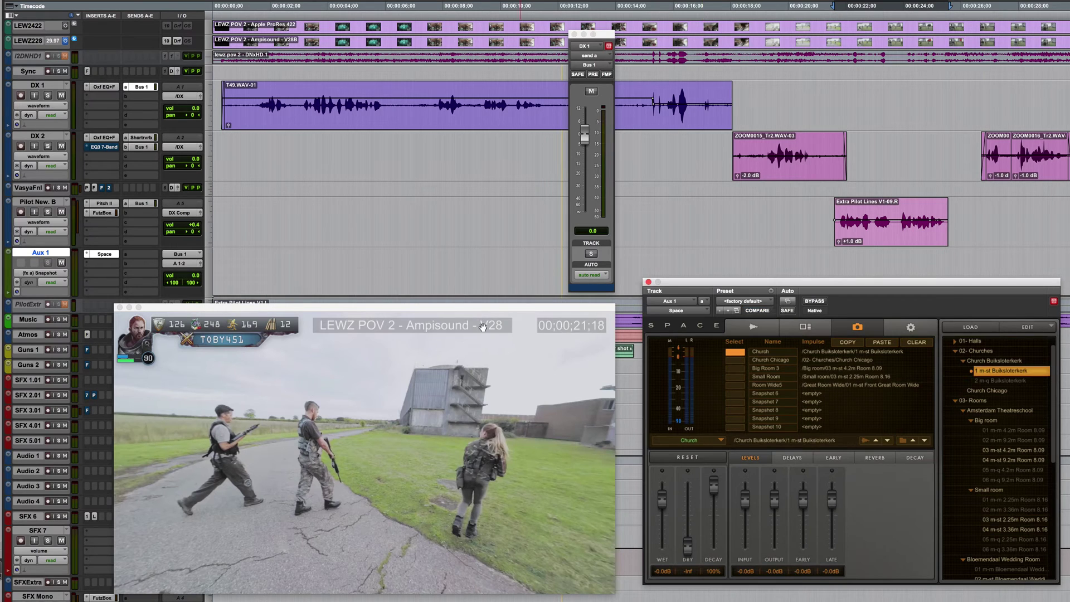
{"action": "left_click", "coordinate": [735, 360]}
{"action": "left_click", "coordinate": [736, 377]}
- Solo DX 1 and DX 2 and play the dialogue from about 00:00:01:02 through the Church snapshot
{"action": "left_click", "coordinate": [49, 96]}
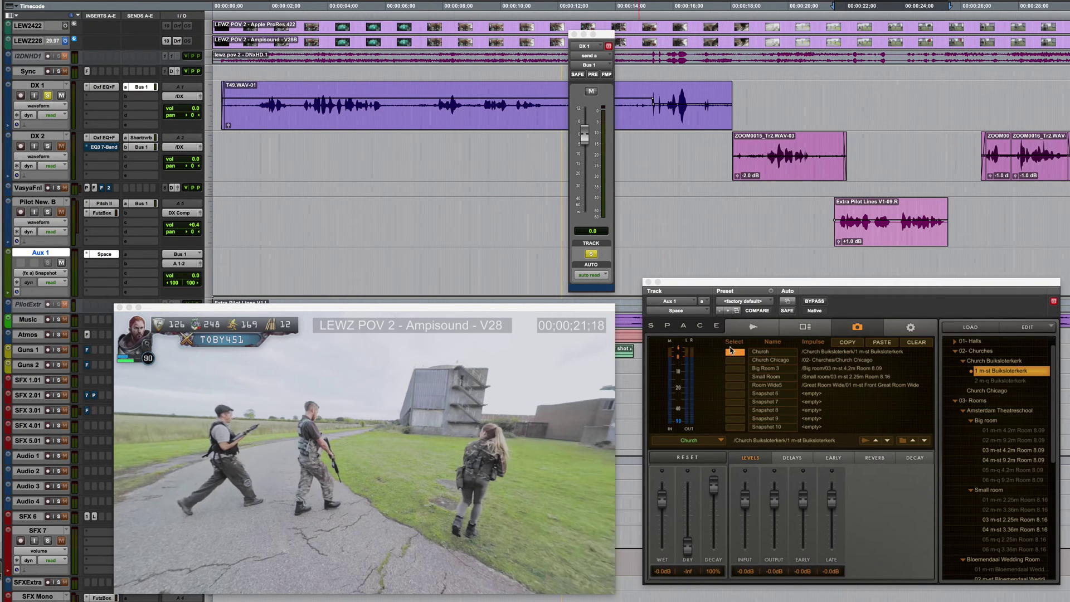
{"action": "left_click", "coordinate": [49, 147]}
{"action": "left_click", "coordinate": [242, 149]}
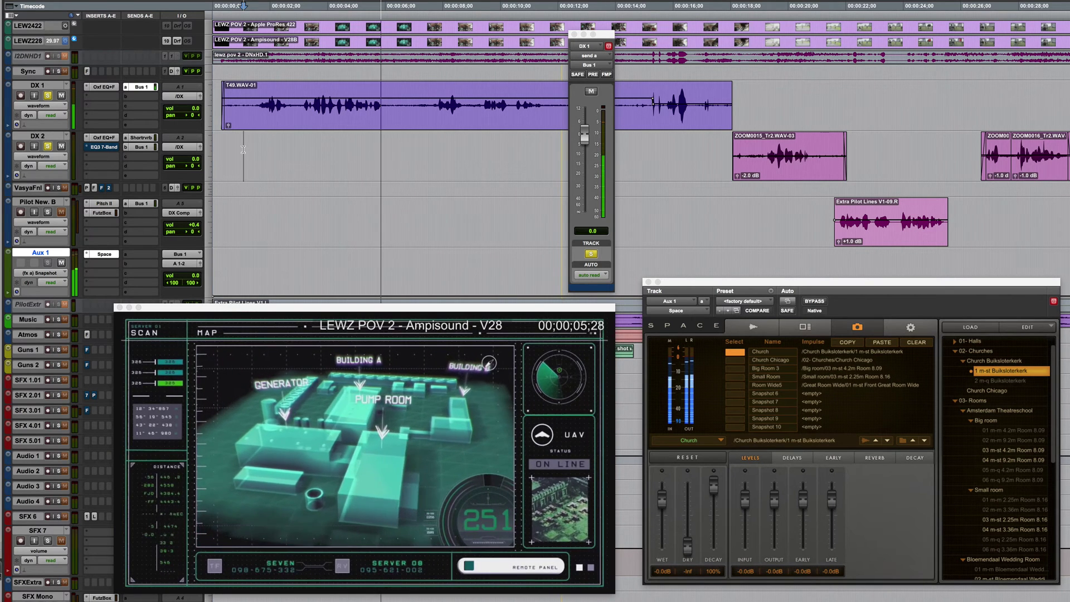
{"action": "left_click", "coordinate": [243, 149]}
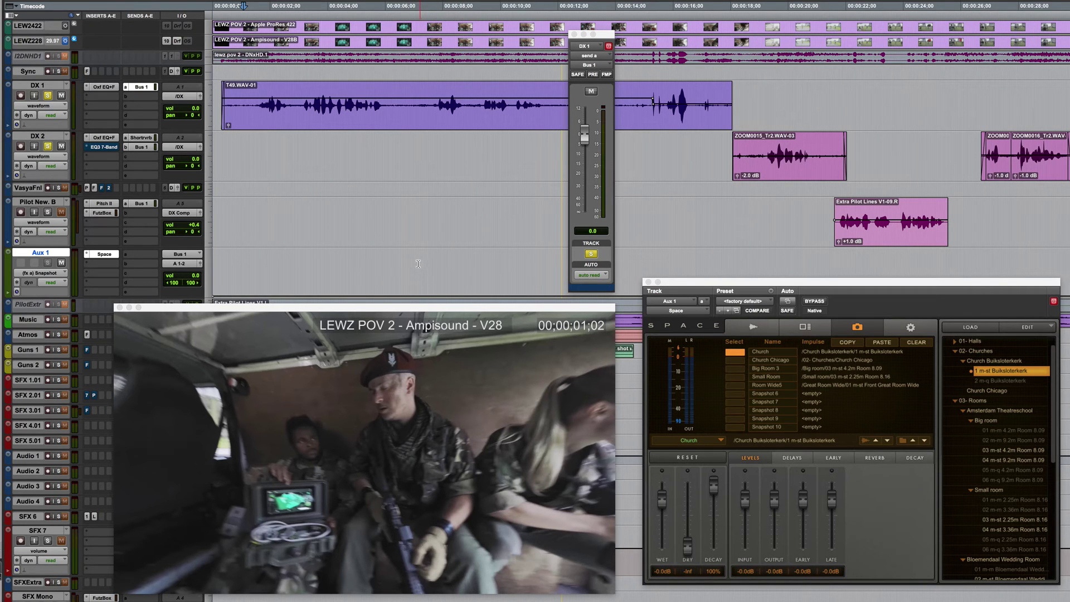
- On Aux 1, automate Small Room from about 00:00:07:00 to 00:00:12:00 and Big Room 3 from about 00:00:12:24 to clip T49.WAV-01's end
{"action": "left_click_drag", "start_coordinate": [414, 265], "coordinate": [564, 264]}
{"action": "key", "text": "space"}
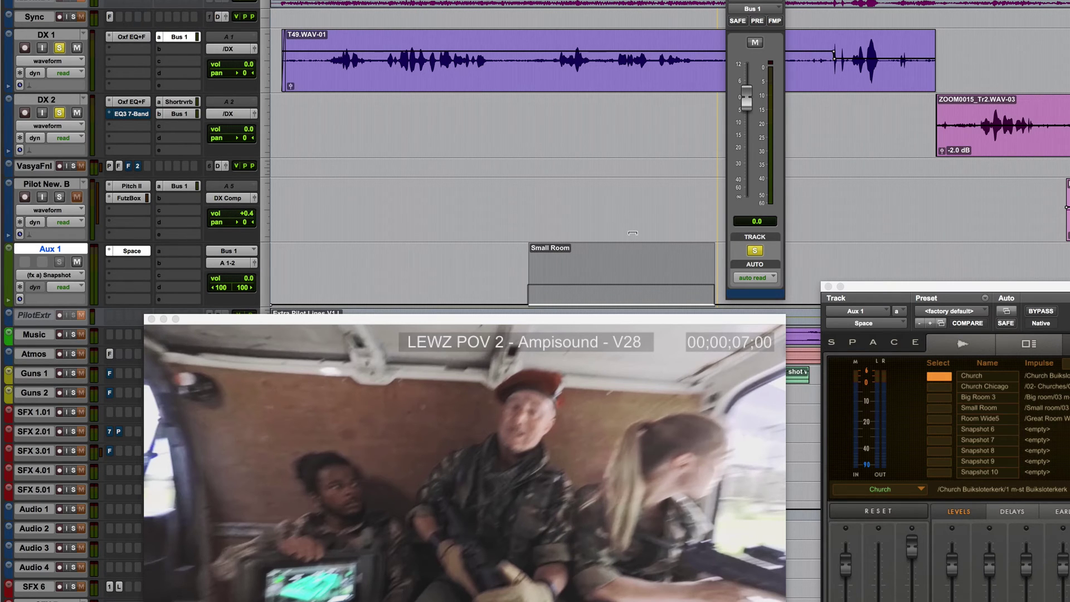
{"action": "mouse_move", "coordinate": [632, 231]}
{"action": "left_mouse_down"}
{"action": "mouse_move", "coordinate": [629, 257]}
{"action": "mouse_move", "coordinate": [632, 238]}
{"action": "left_mouse_up"}
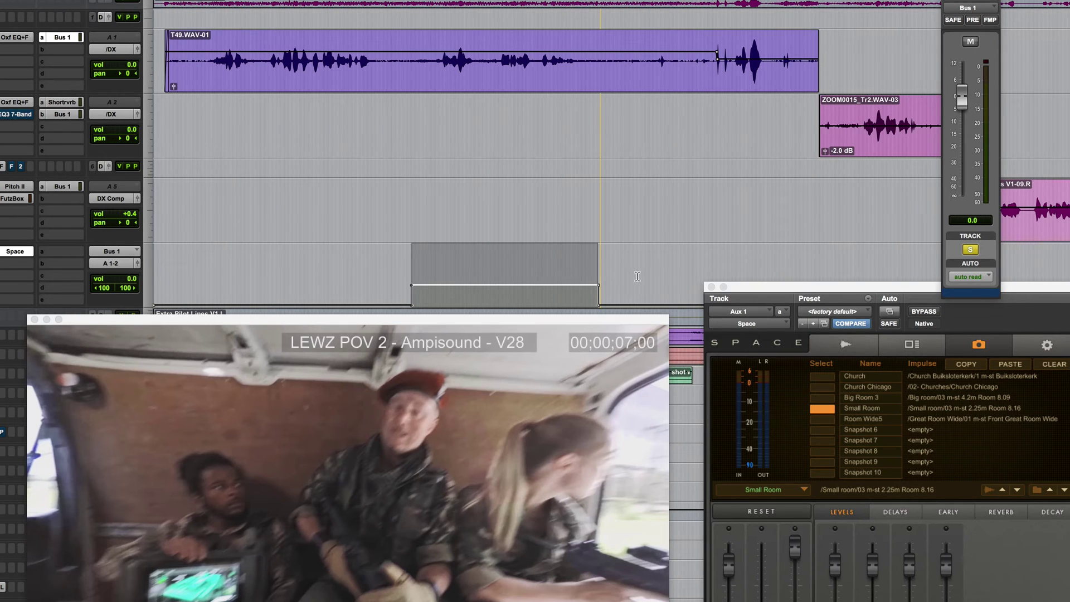
{"action": "left_click_drag", "start_coordinate": [625, 277], "coordinate": [823, 268]}
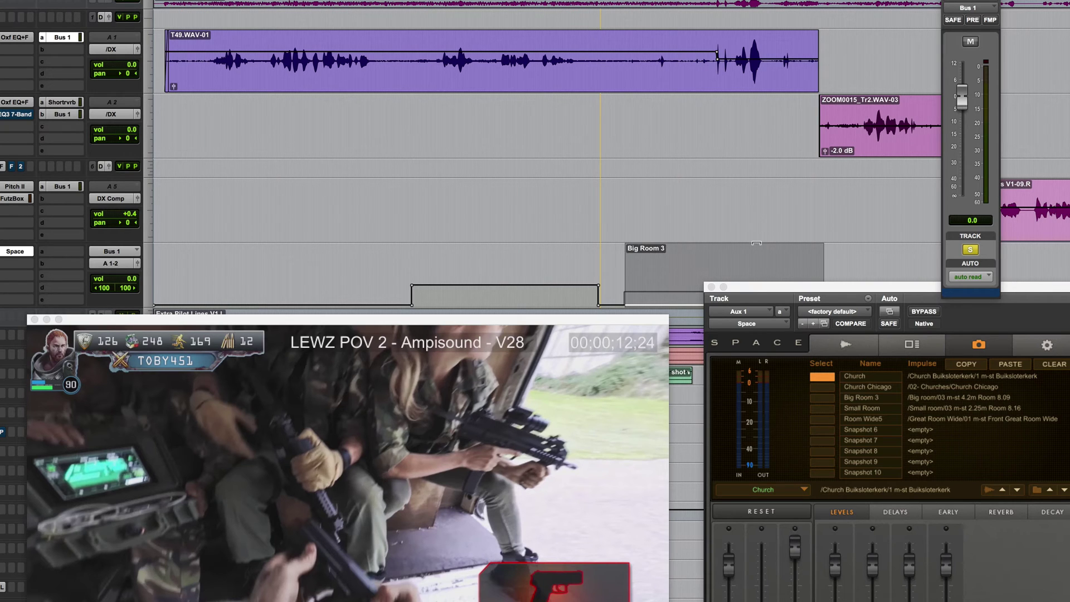
{"action": "left_click_drag", "start_coordinate": [824, 287], "coordinate": [829, 334]}
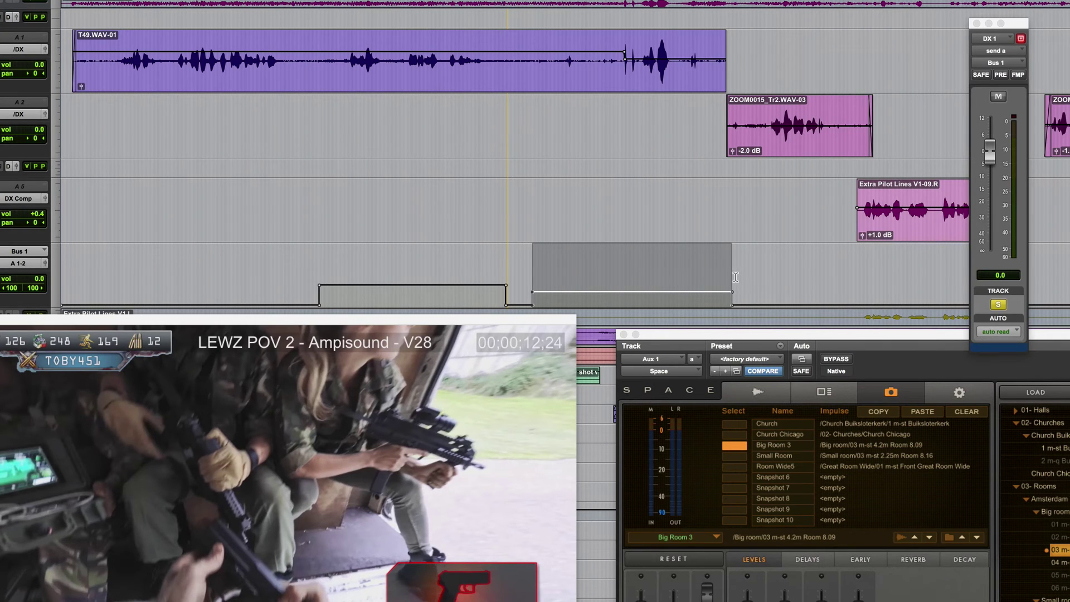
- Automate the Room Wide5 snapshot on Aux 1 beneath clip ZOOM0015_Tr2.WAV-03, ending at about 00:00:21:13, and play the dialogue back
{"action": "left_click_drag", "start_coordinate": [735, 277], "coordinate": [850, 277]}
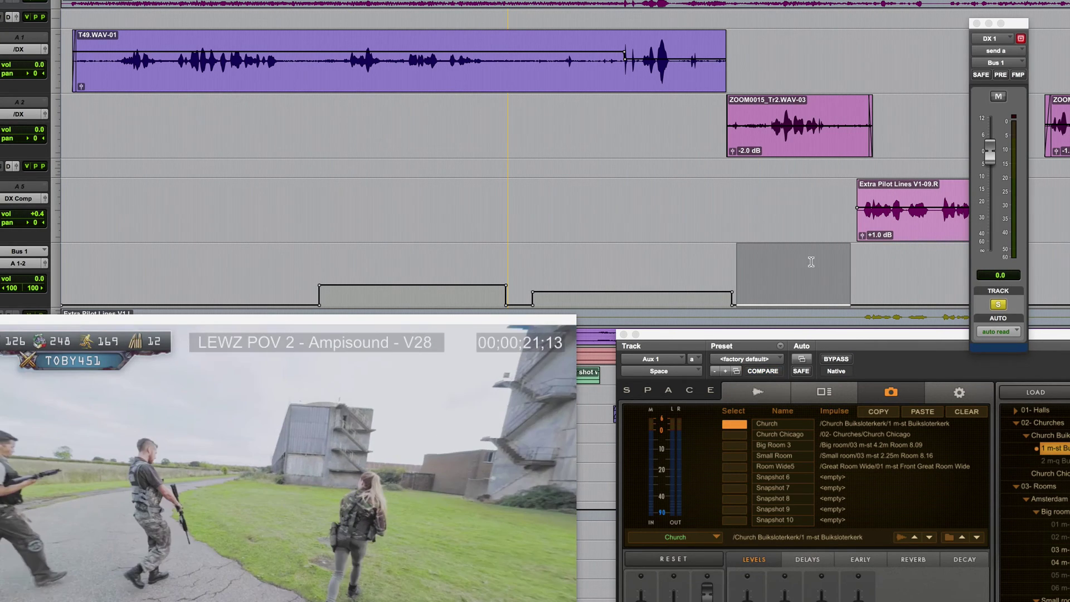
{"action": "key", "text": "alt+shift+3"}
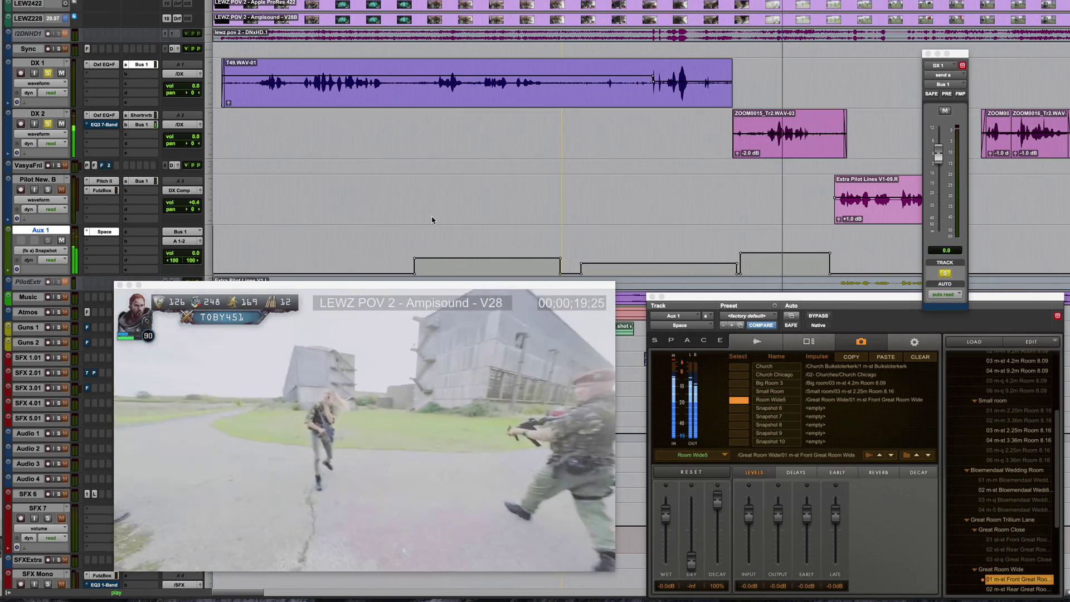
{"action": "key", "text": "space"}
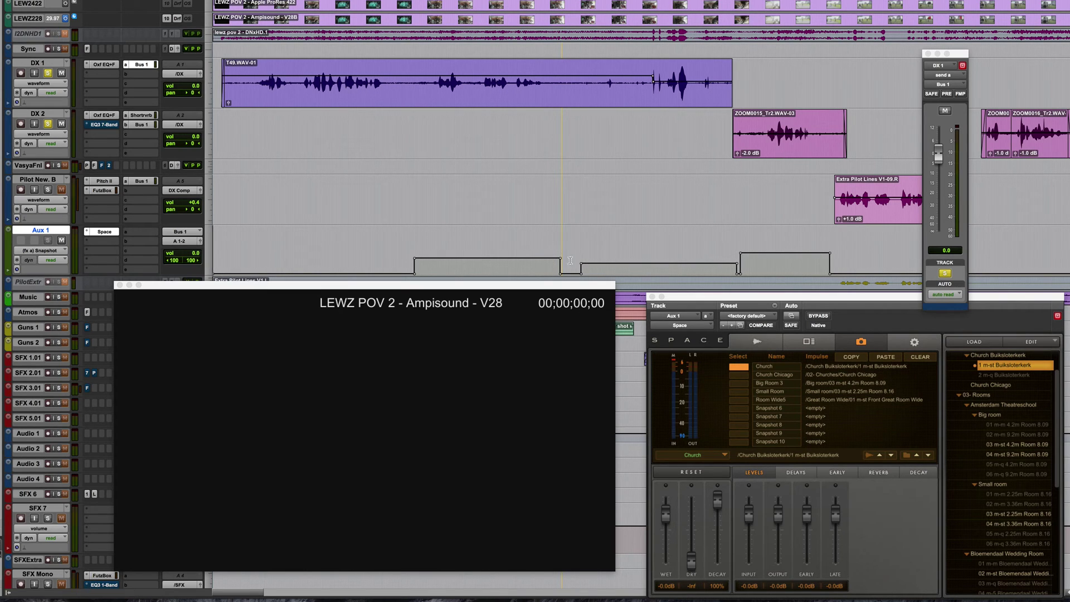
- Check the automated snapshot recall by locating inside the Small Room and Big Room 3 sections and playing across their transition
{"action": "left_click", "coordinate": [542, 260]}
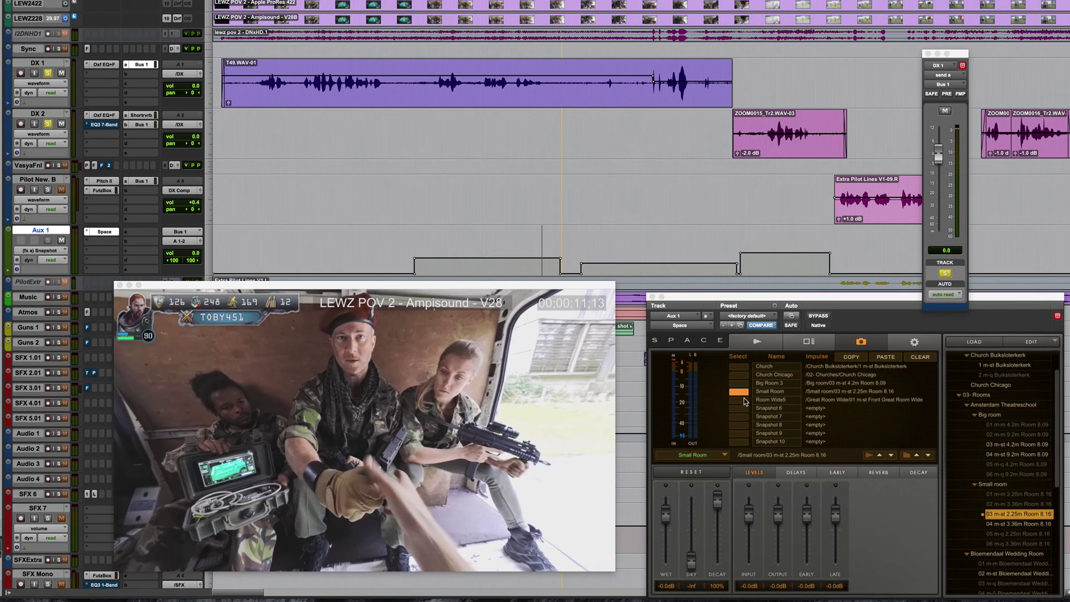
{"action": "left_click", "coordinate": [592, 265]}
{"action": "key", "text": "space"}
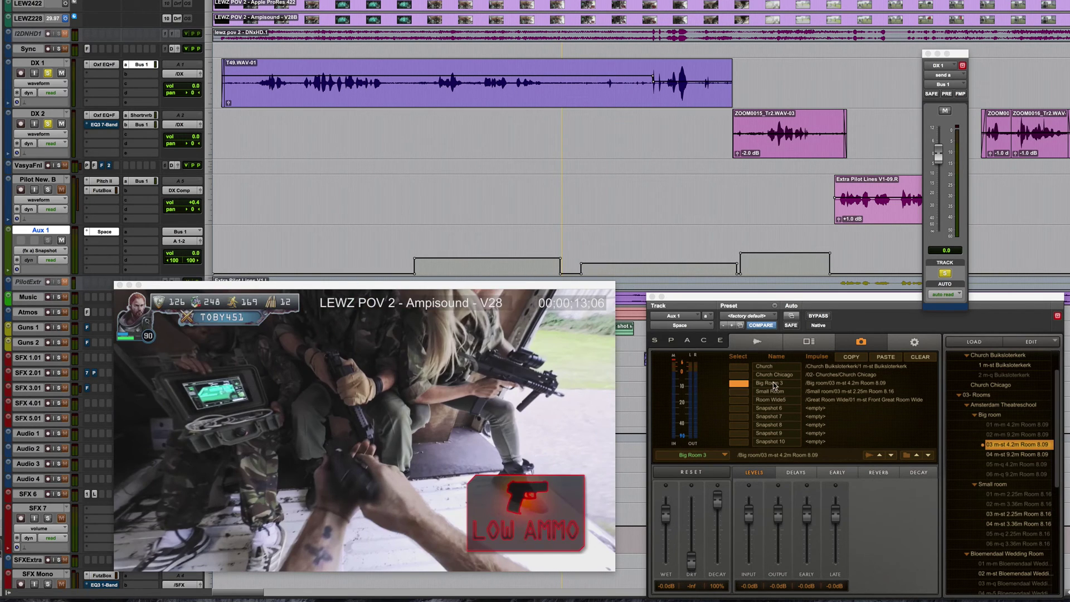
{"action": "left_click", "coordinate": [552, 265]}
{"action": "key", "text": "space"}
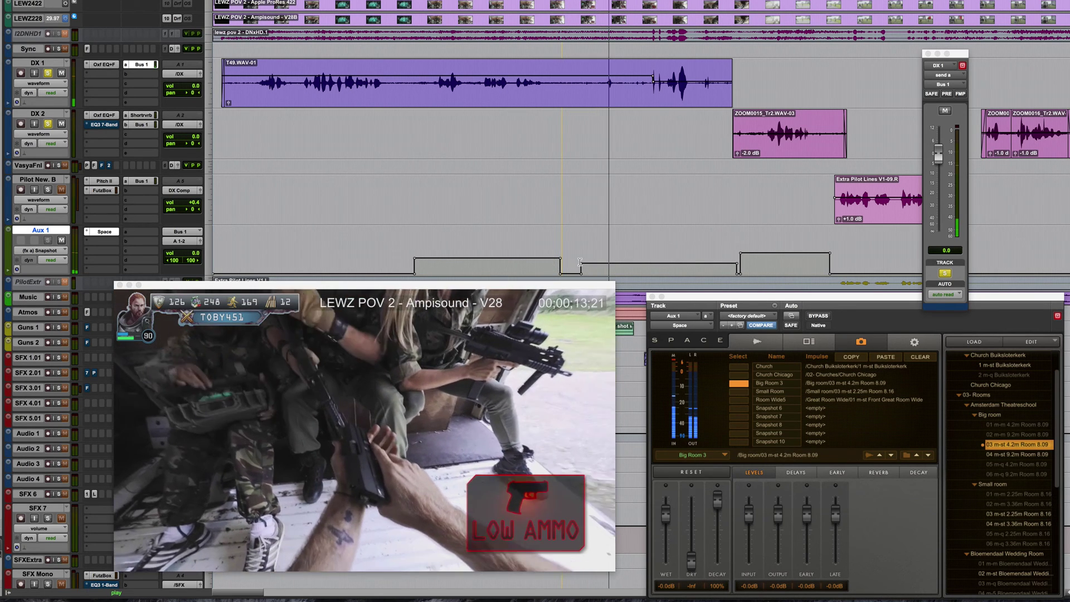
- Stop playback and raise the Aux 1 snapshot automation across the transition between Small Room and Big Room 3
{"action": "key", "text": "space"}
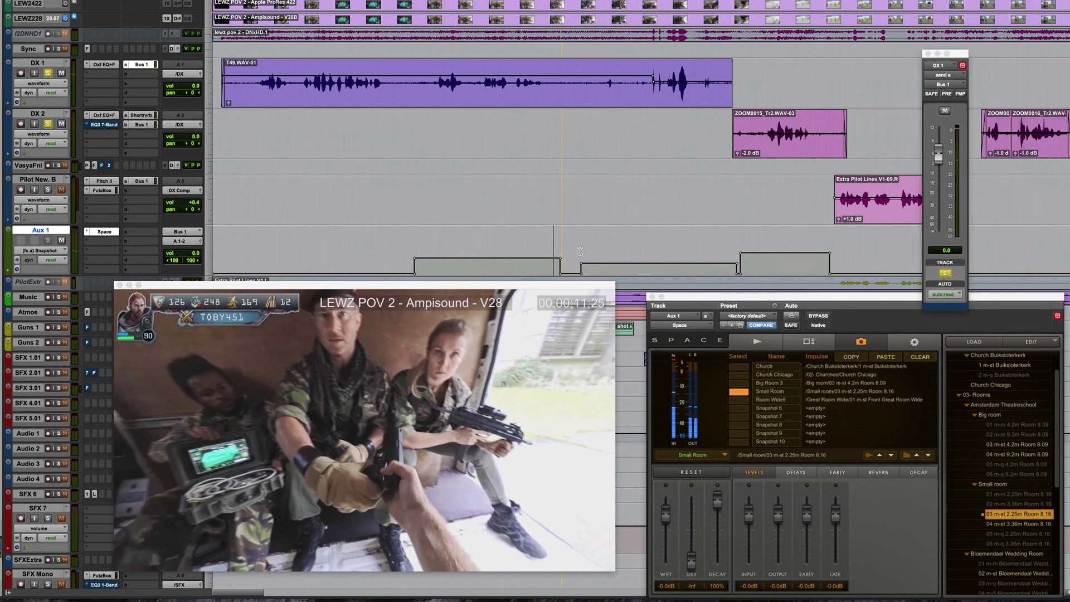
{"action": "left_click_drag", "start_coordinate": [538, 261], "coordinate": [633, 260]}
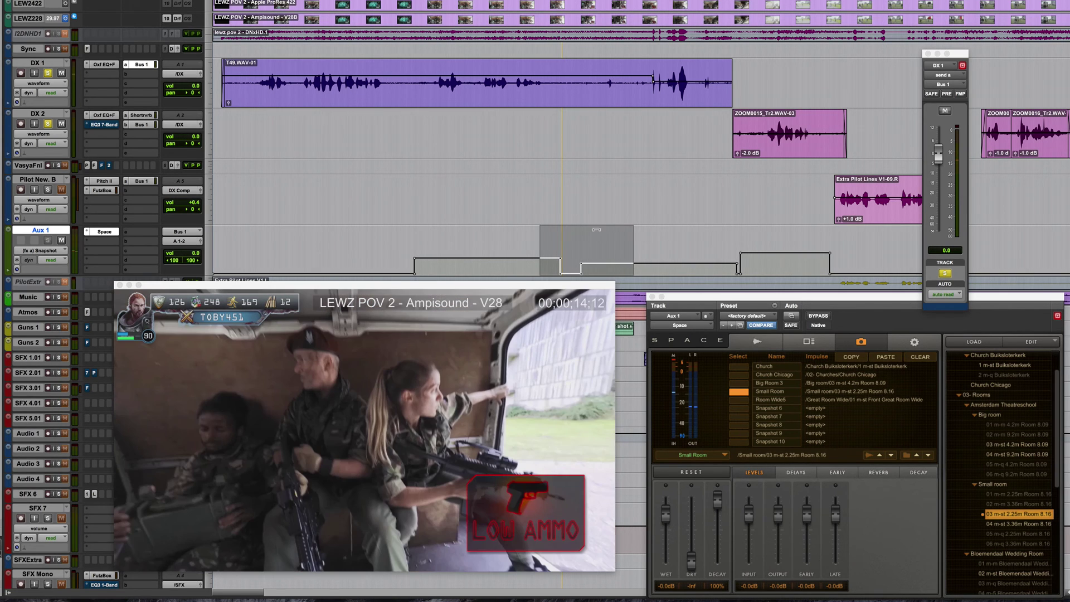
{"action": "left_click_drag", "start_coordinate": [597, 229], "coordinate": [592, 234]}
- Clear the Aux 1 snapshot automation from about 00:00:06:13 onward and write the Church snapshot from the session start to 00:00:06:17
{"action": "left_click_drag", "start_coordinate": [850, 260], "coordinate": [398, 263]}
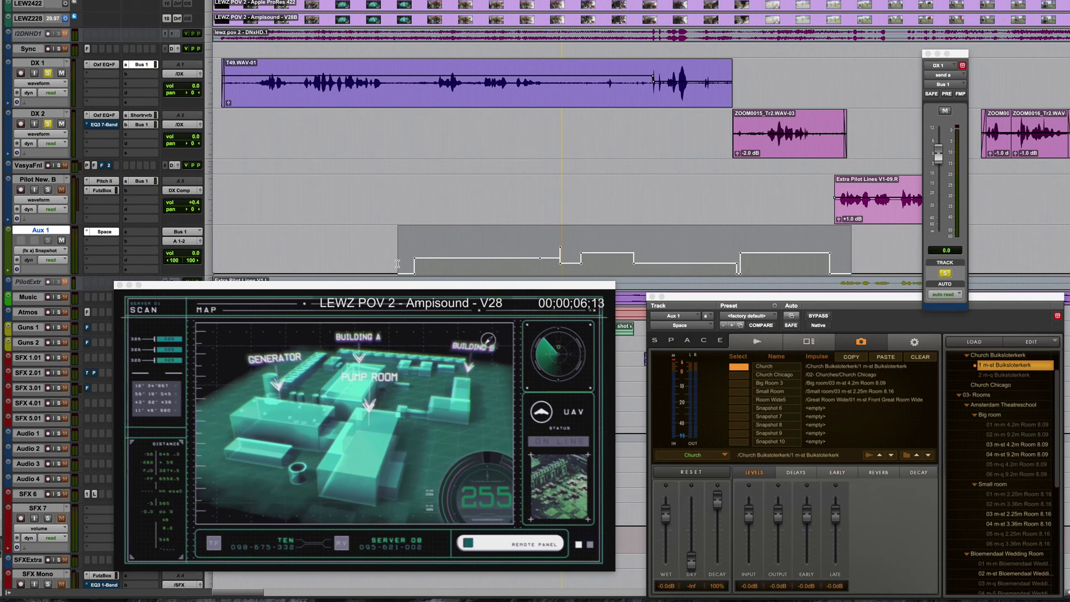
{"action": "left_click", "coordinate": [397, 263]}
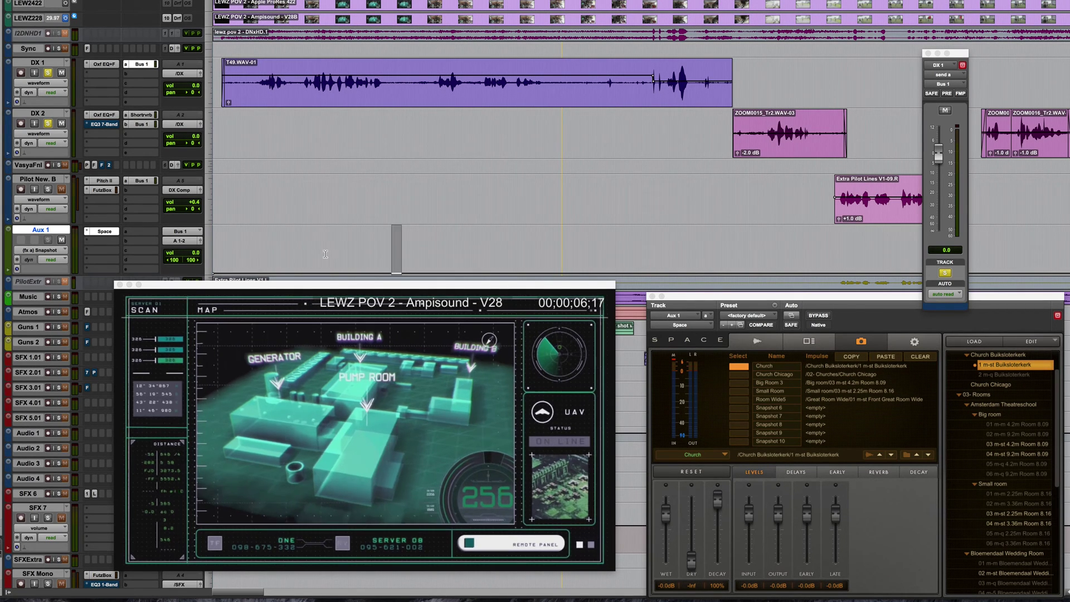
{"action": "left_click_drag", "start_coordinate": [397, 252], "coordinate": [148, 266]}
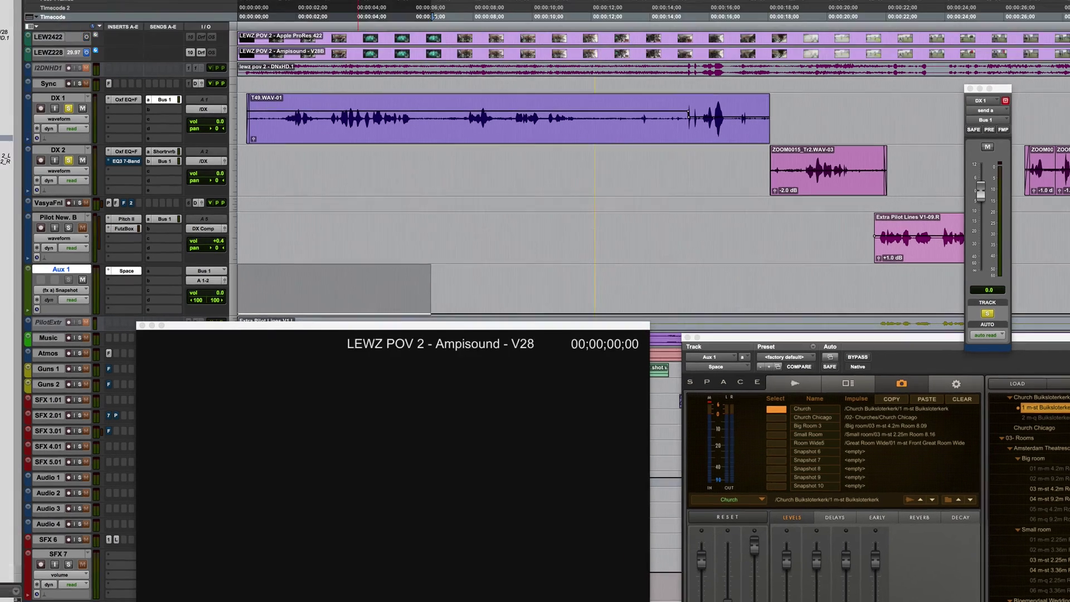
{"action": "left_click", "coordinate": [111, 5]}
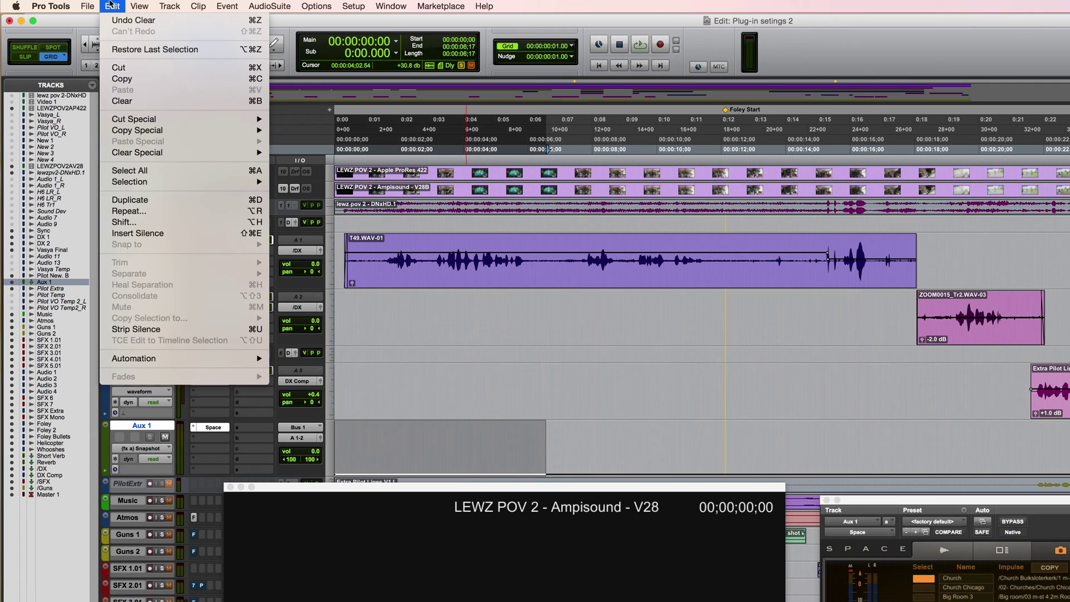
{"action": "mouse_move", "coordinate": [157, 360]}
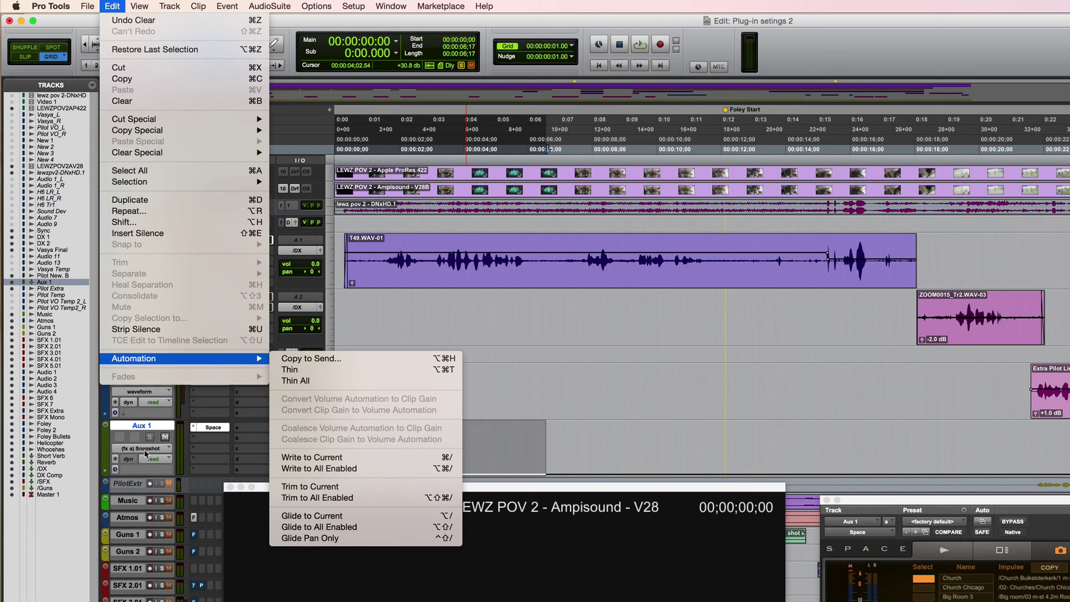
{"action": "left_click", "coordinate": [373, 460]}
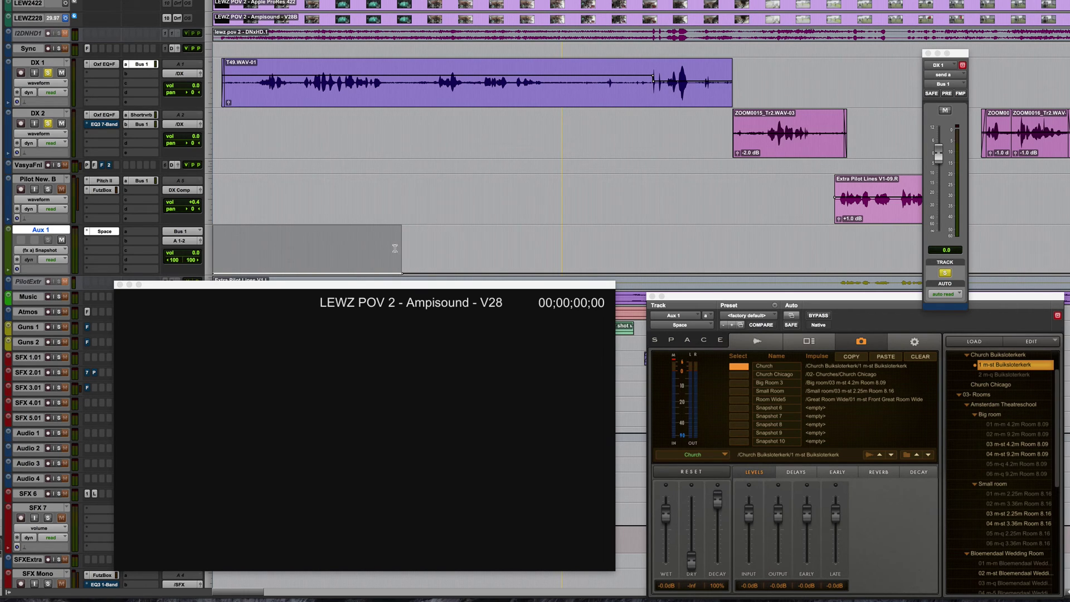
- Write the Big Room 3 snapshot to Aux 1's automation from 00:00:06:07 to 00:00:12:03, reselecting the snapshot after a playback check
{"action": "left_click", "coordinate": [427, 252]}
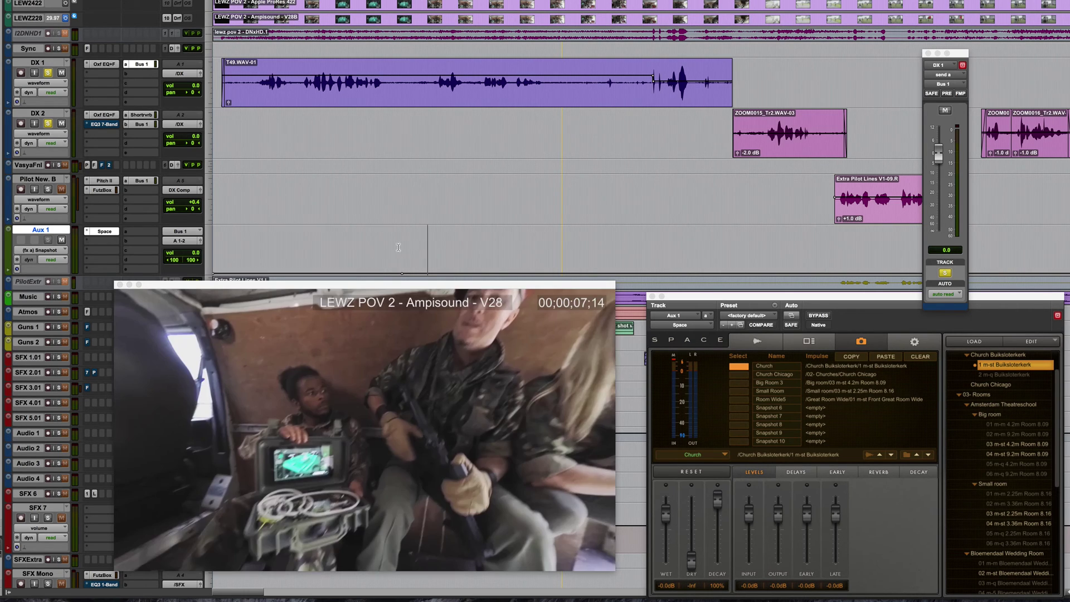
{"action": "left_click_drag", "start_coordinate": [391, 246], "coordinate": [561, 250]}
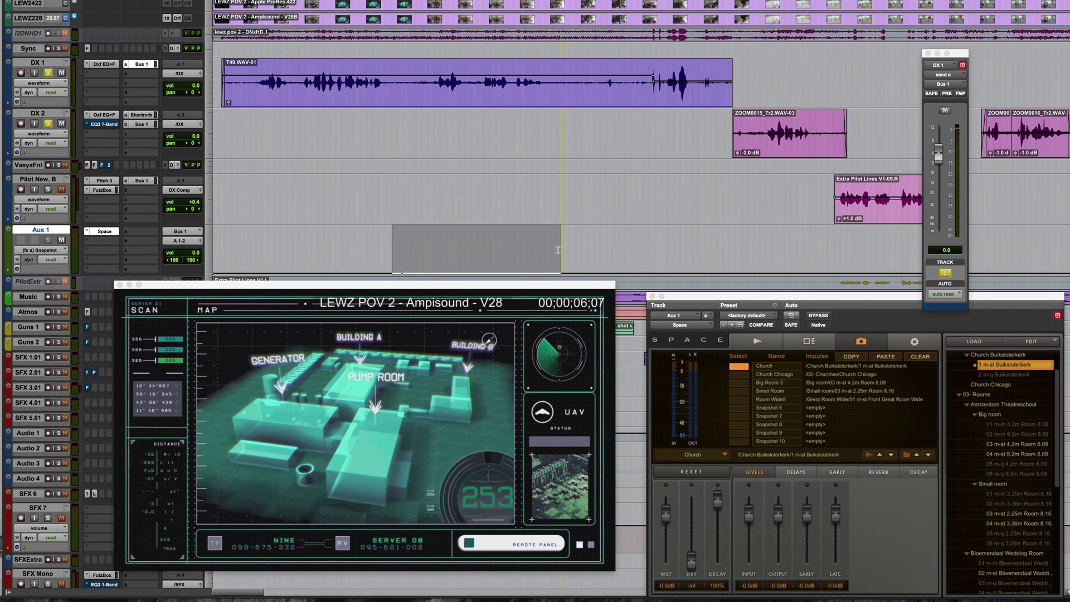
{"action": "left_click", "coordinate": [739, 384]}
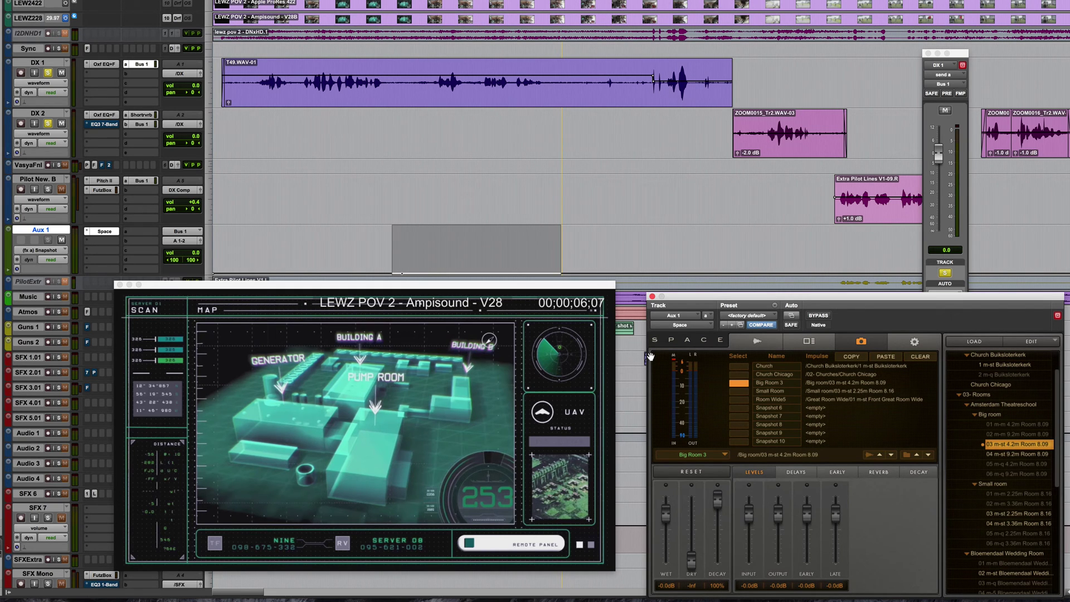
{"action": "key", "text": "space"}
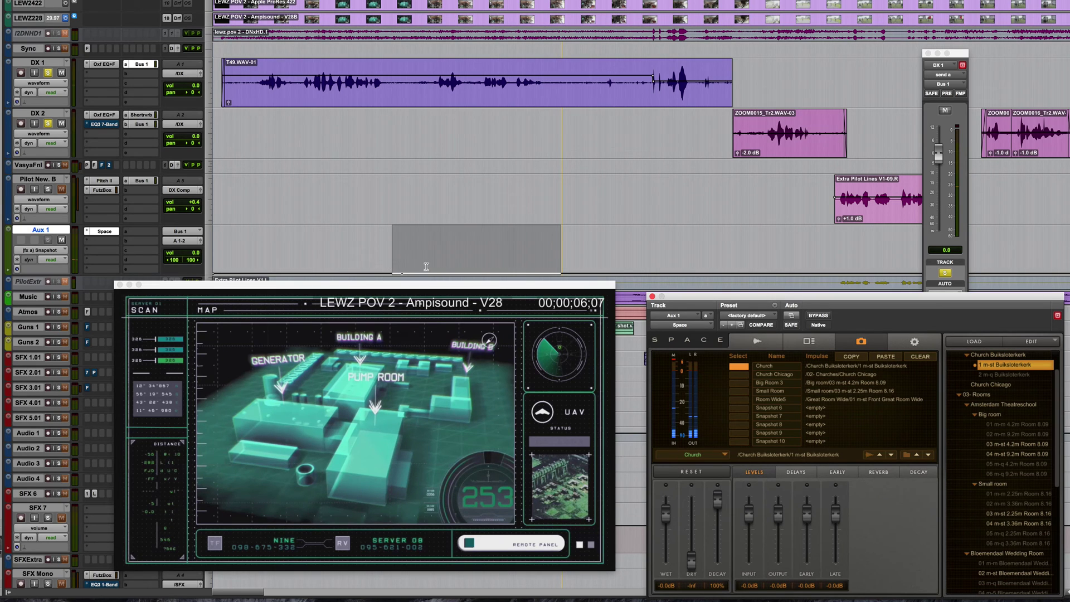
{"action": "left_click", "coordinate": [741, 383]}
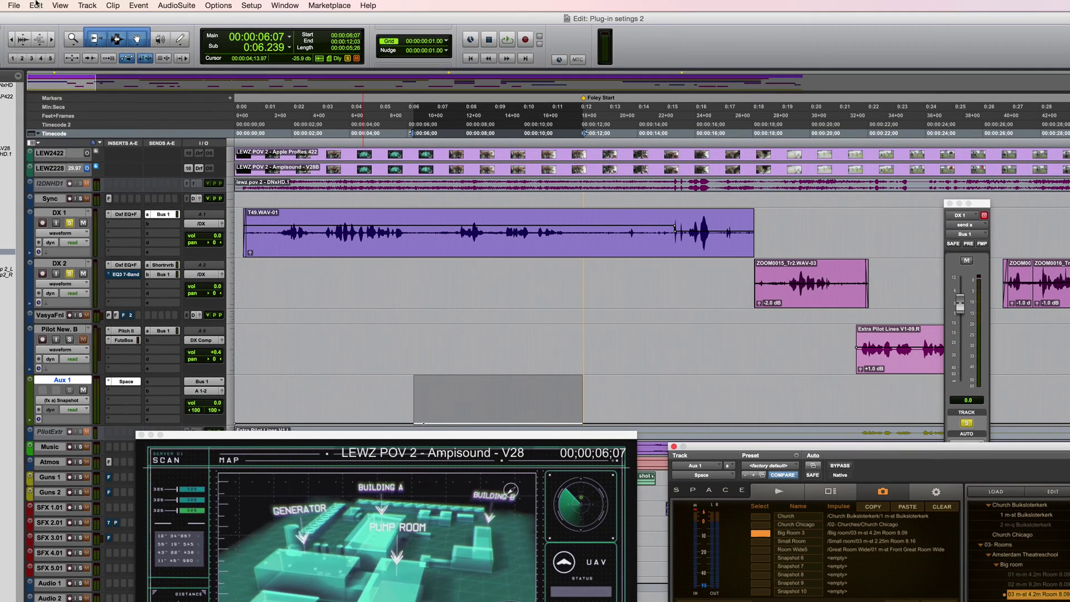
{"action": "left_click", "coordinate": [35, 5]}
{"action": "mouse_move", "coordinate": [114, 321]}
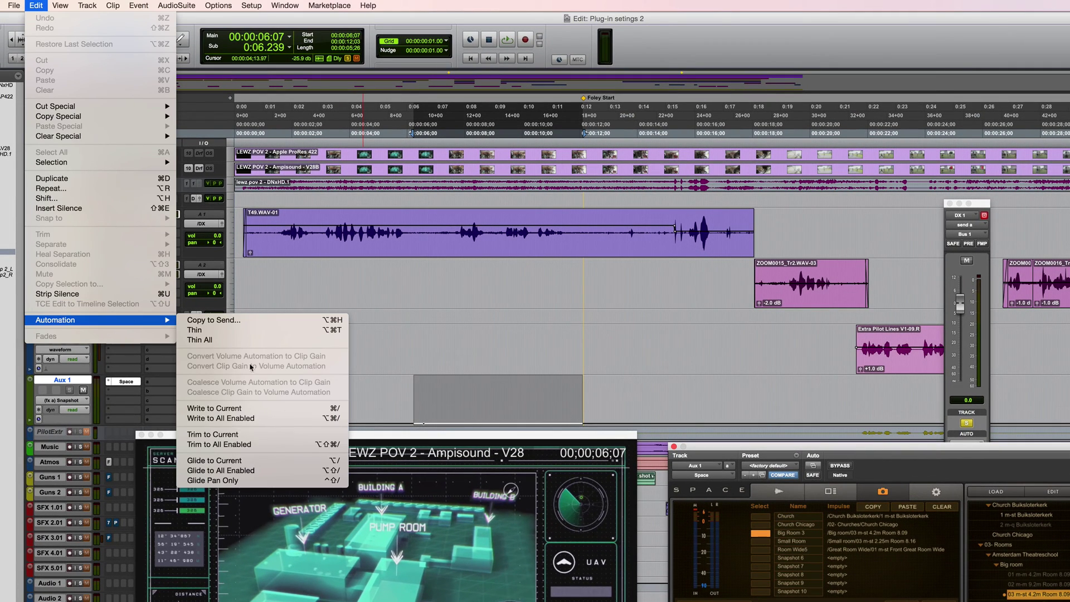
{"action": "left_click", "coordinate": [289, 412]}
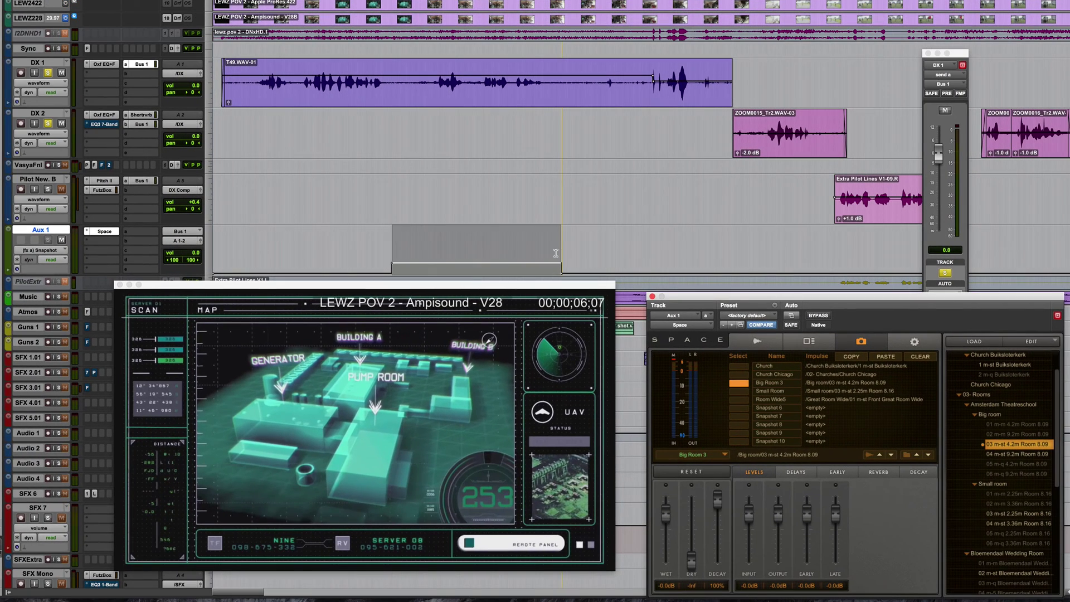
- Write the Small Room snapshot to Aux 1's automation from about 00:00:11:25 to clip T49.WAV-01's end
{"action": "left_click_drag", "start_coordinate": [575, 400], "coordinate": [753, 400]}
{"action": "left_click_drag", "start_coordinate": [732, 250], "coordinate": [732, 250]}
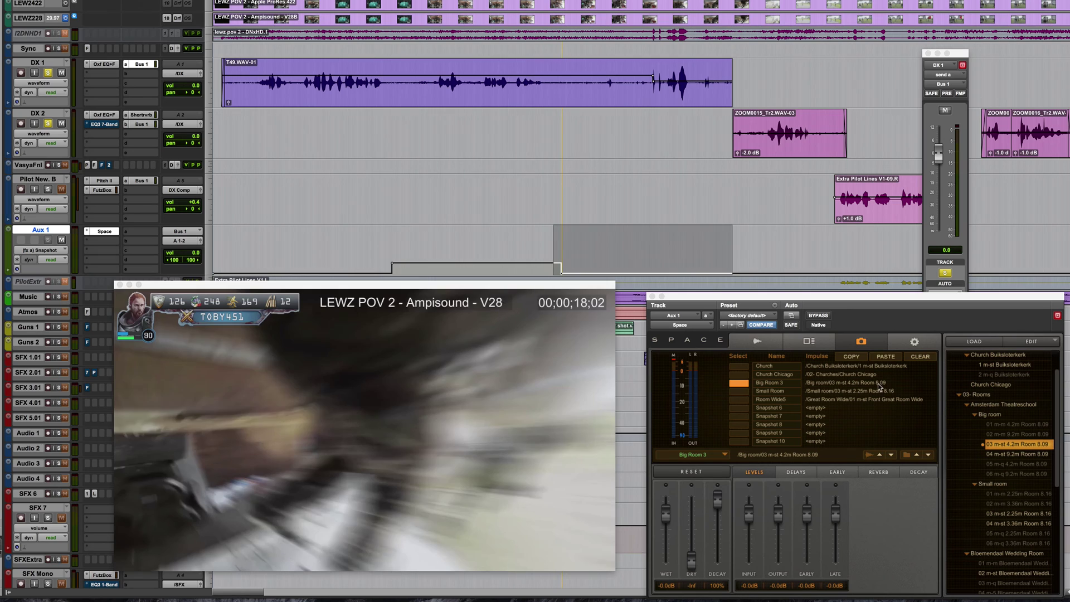
{"action": "left_click", "coordinate": [739, 391]}
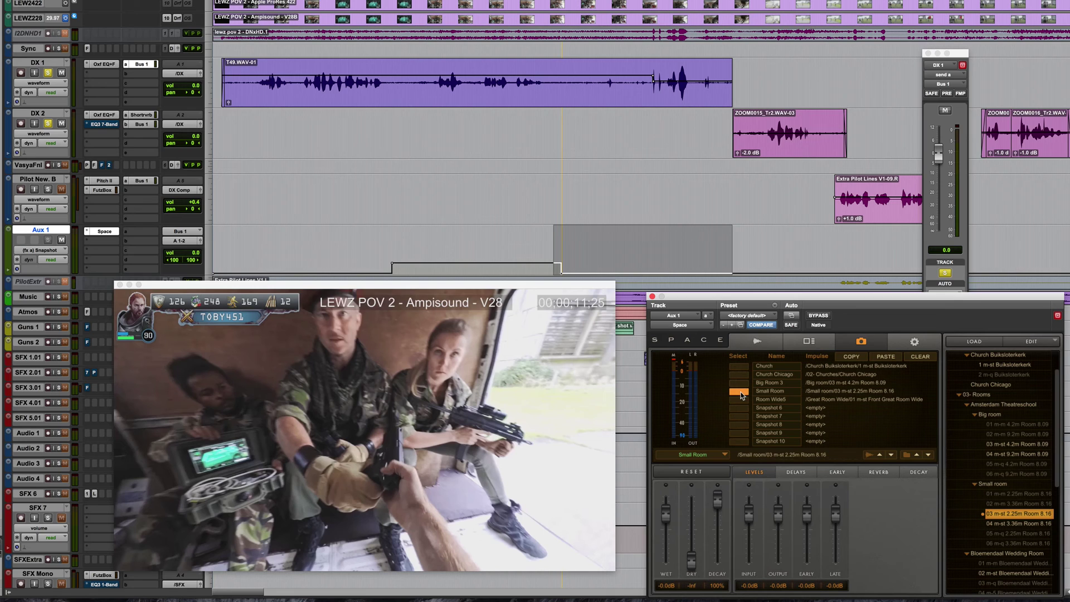
{"action": "left_click", "coordinate": [740, 393]}
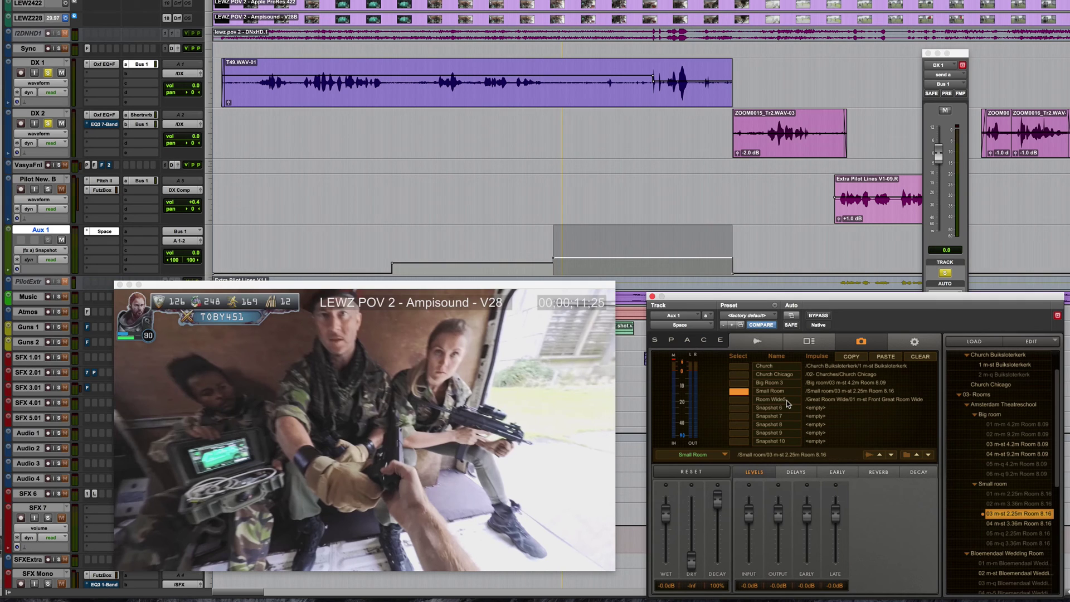
- Return to the session start and play the dialogue through the Church, Big Room 3 and Small Room snapshots
{"action": "key", "text": "Return"}
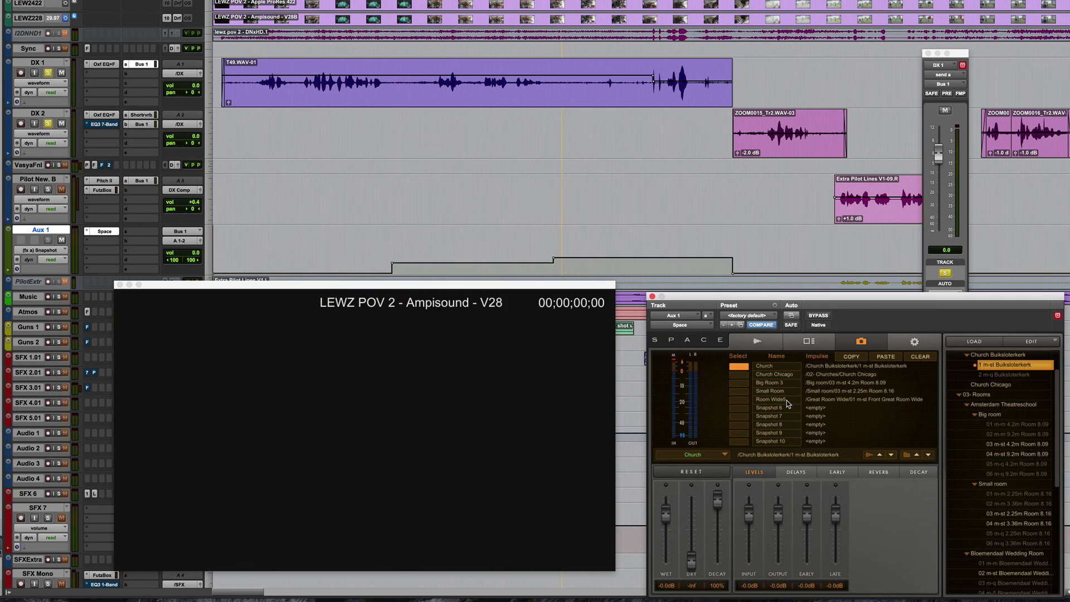
{"action": "key", "text": "space"}
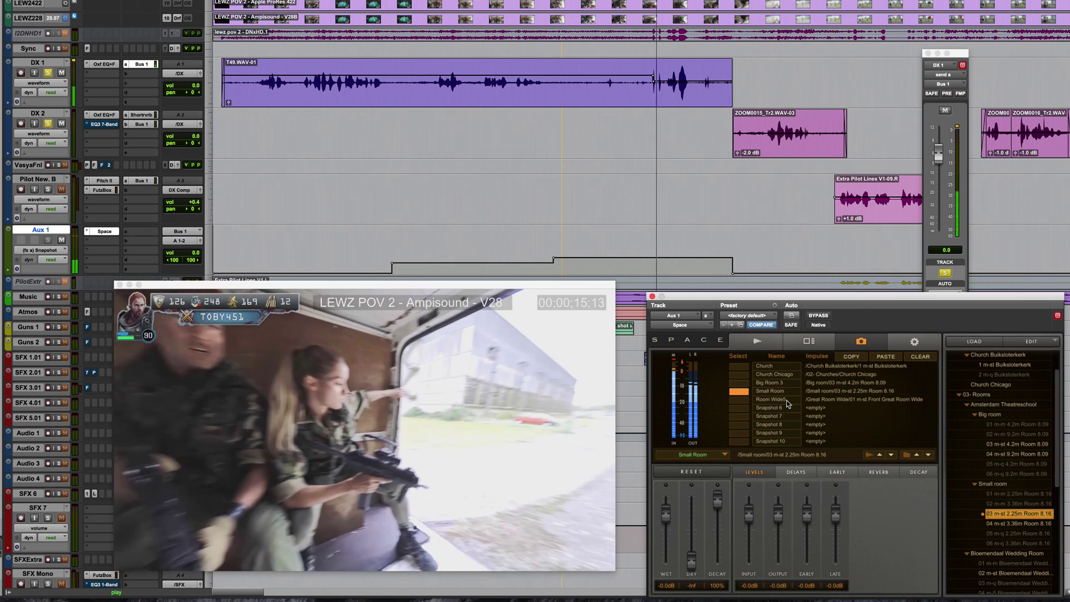
{"action": "key", "text": "space"}
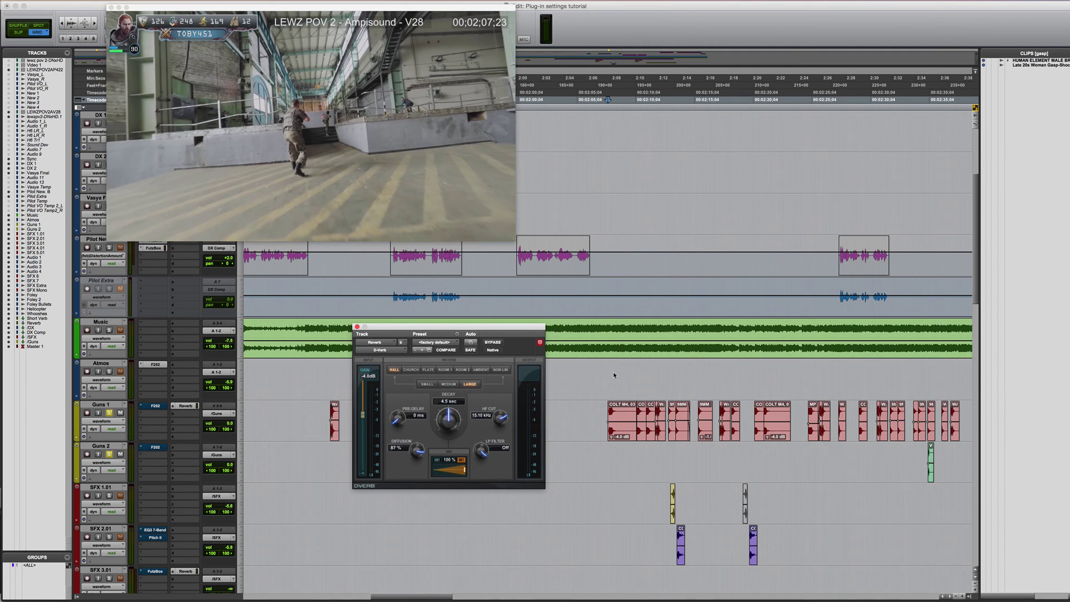
- Play the soloed guns from 00:02:07:23 and set D-Verb's HF Cut to 15.82 kHz
{"action": "key", "text": "space"}
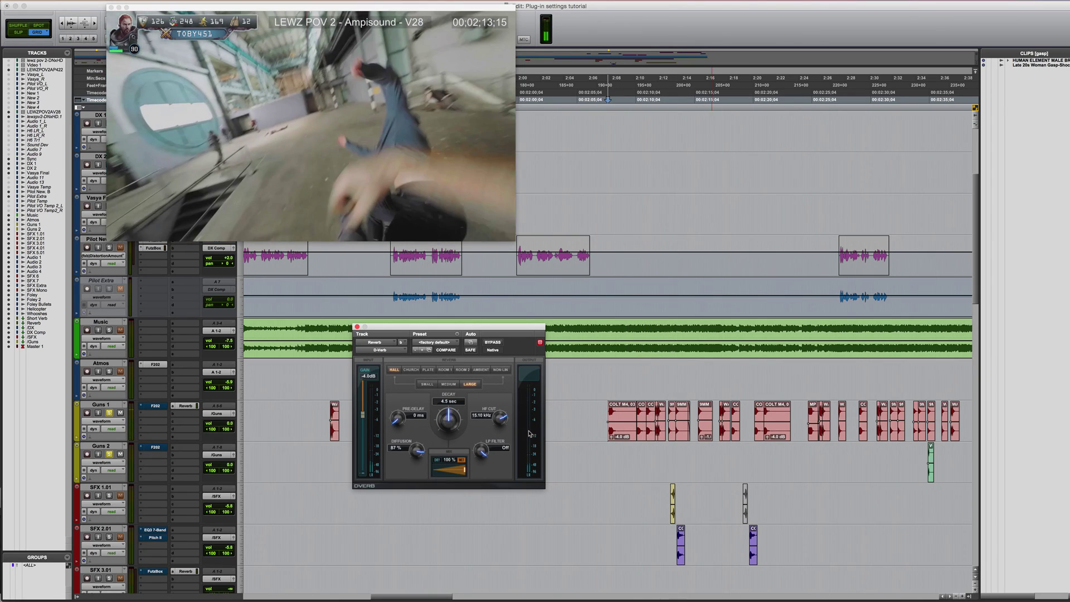
{"action": "key", "text": "space"}
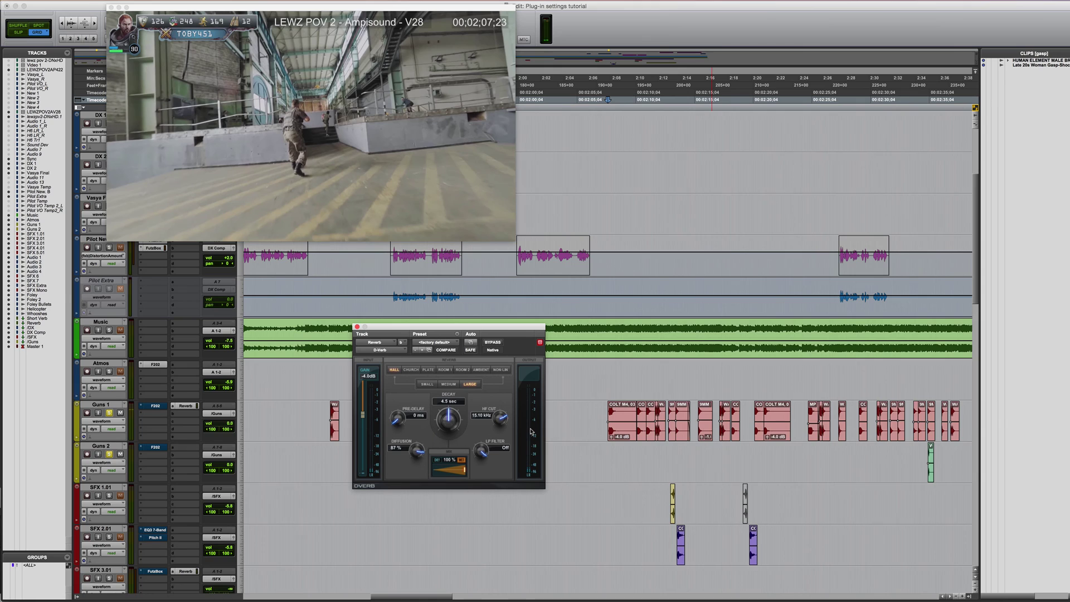
{"action": "left_click_drag", "start_coordinate": [500, 419], "coordinate": [493, 405]}
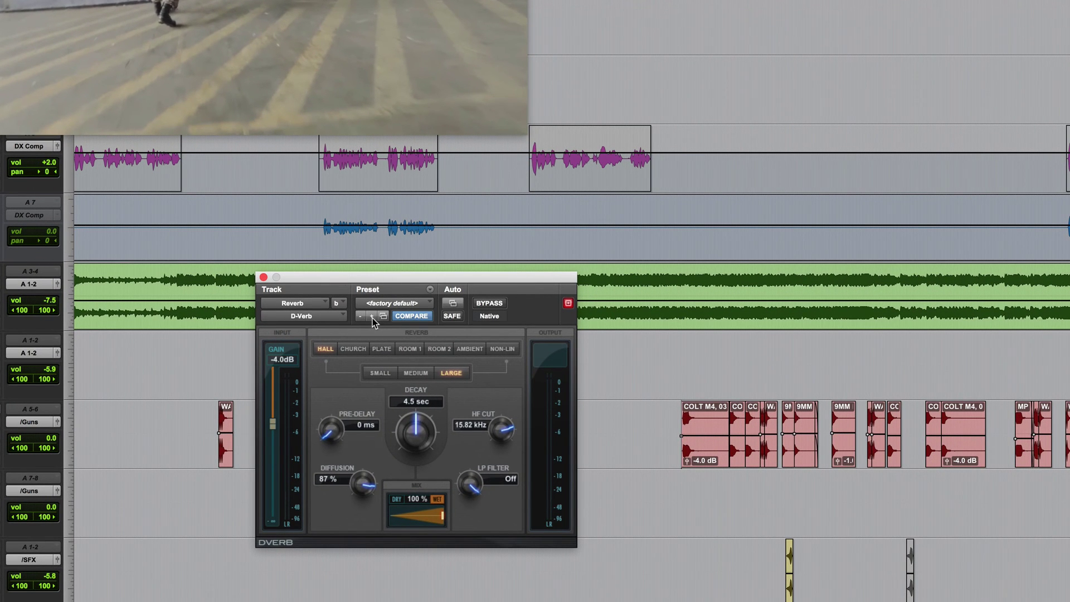
- Audition the D-Verb presets on the gunshots, stepping through Ambience Bright and Ambience Dark to Boomy
{"action": "left_click", "coordinate": [372, 317]}
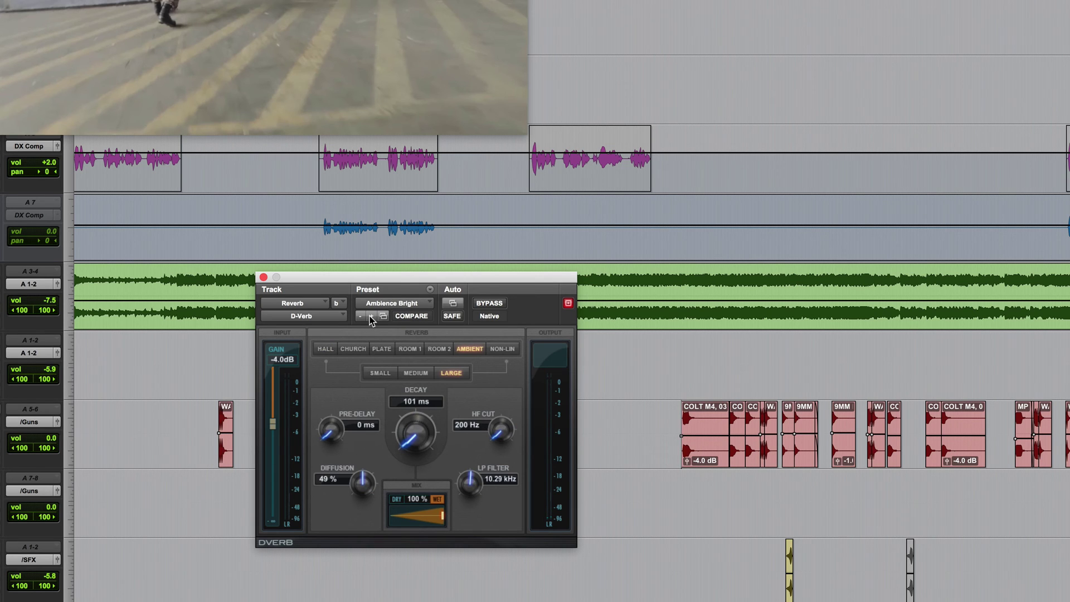
{"action": "left_click", "coordinate": [371, 316]}
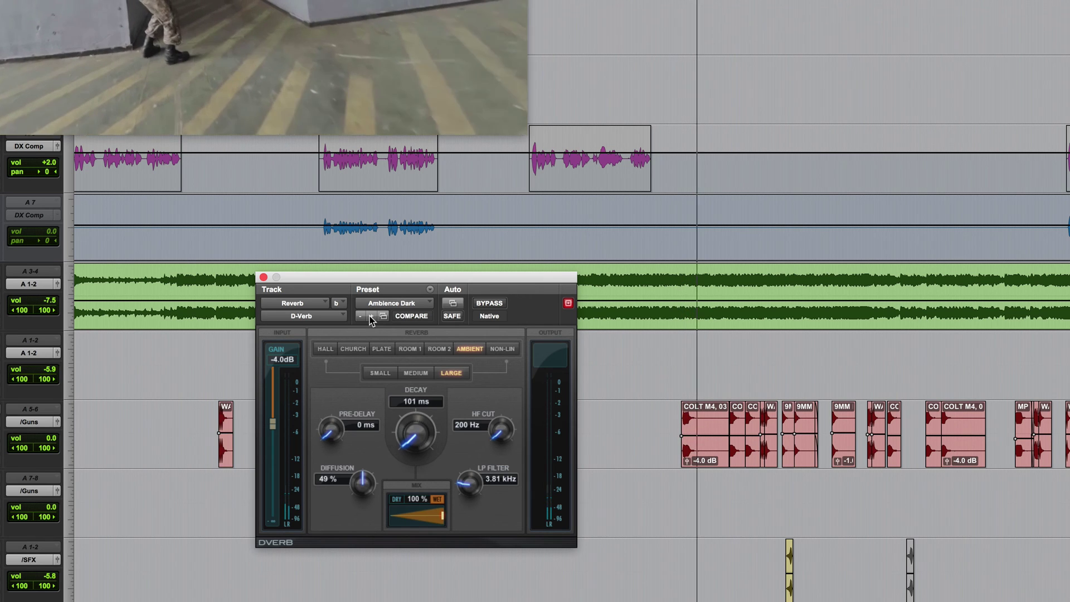
{"action": "left_click", "coordinate": [371, 317]}
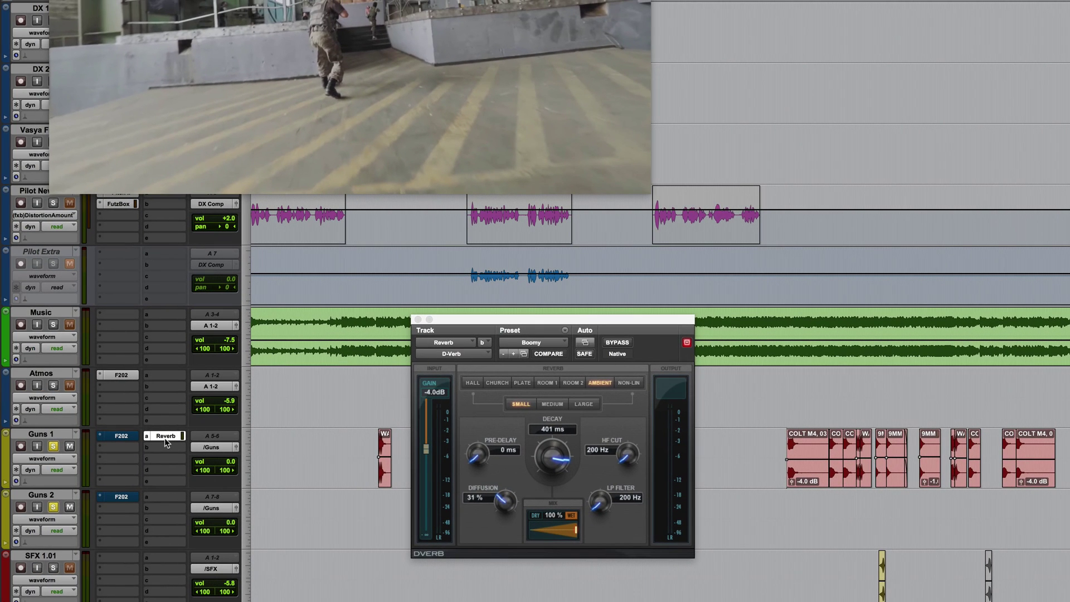
- Turn off Guns 1's automation and raise its Reverb send level to -1.4 dB
{"action": "left_click", "coordinate": [164, 436]}
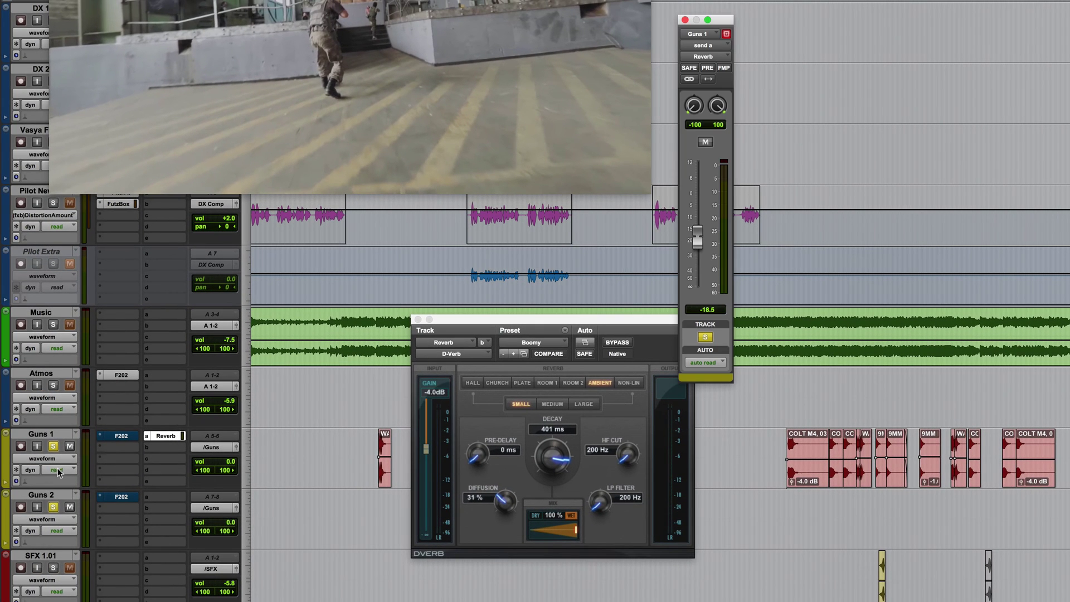
{"action": "left_click", "coordinate": [59, 470]}
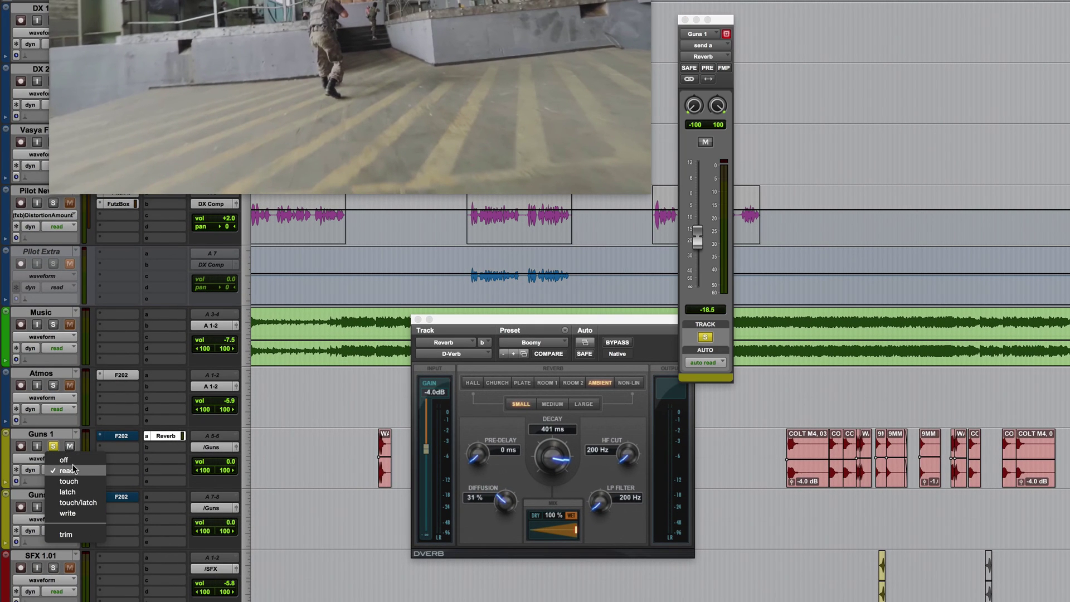
{"action": "left_click", "coordinate": [64, 460]}
{"action": "left_click_drag", "start_coordinate": [700, 241], "coordinate": [697, 223]}
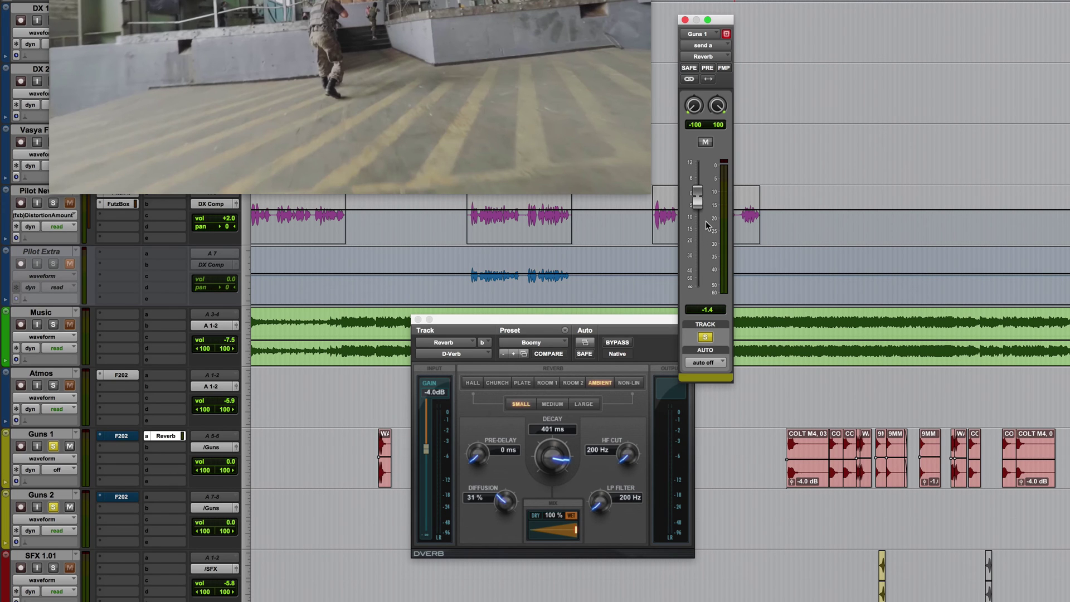
- Step D-Verb's presets through Canned to Large Church Dark, load Large Hall Bright and play the gunshots
{"action": "left_click", "coordinate": [512, 354]}
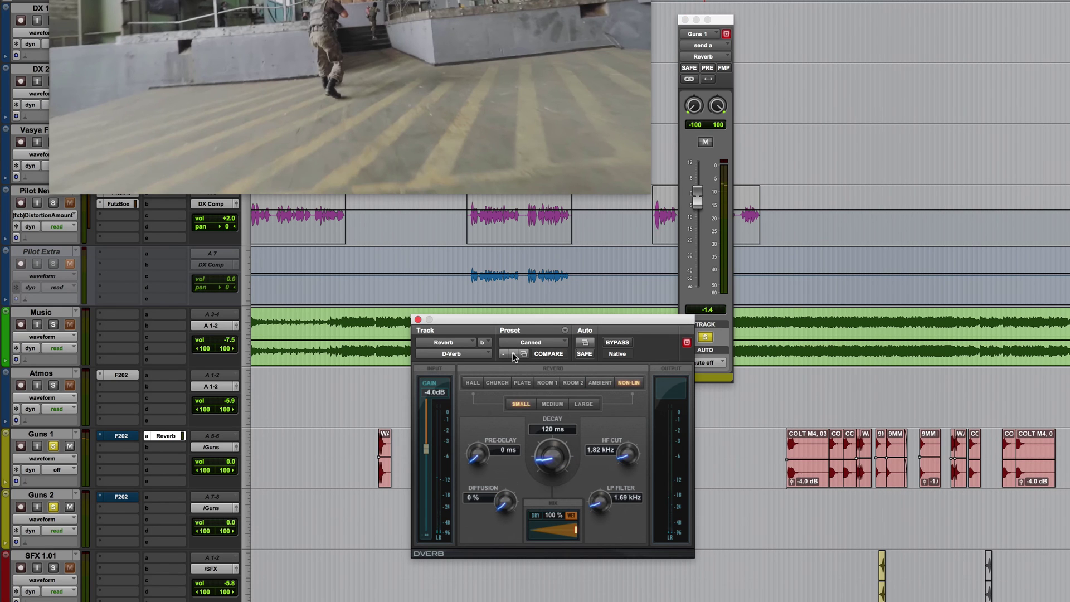
{"action": "left_click", "coordinate": [514, 355]}
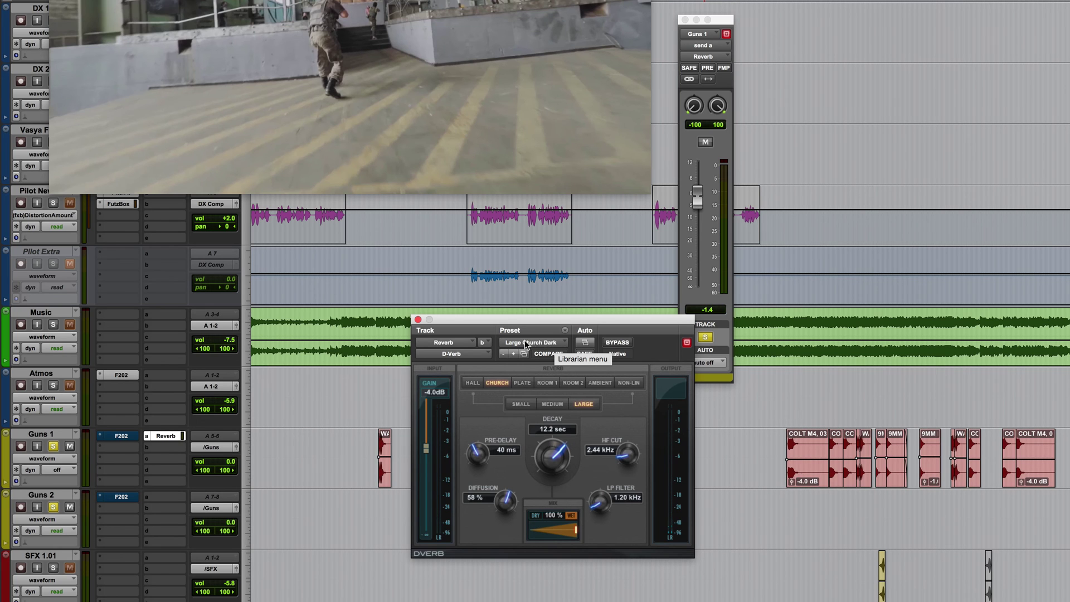
{"action": "left_click", "coordinate": [543, 344]}
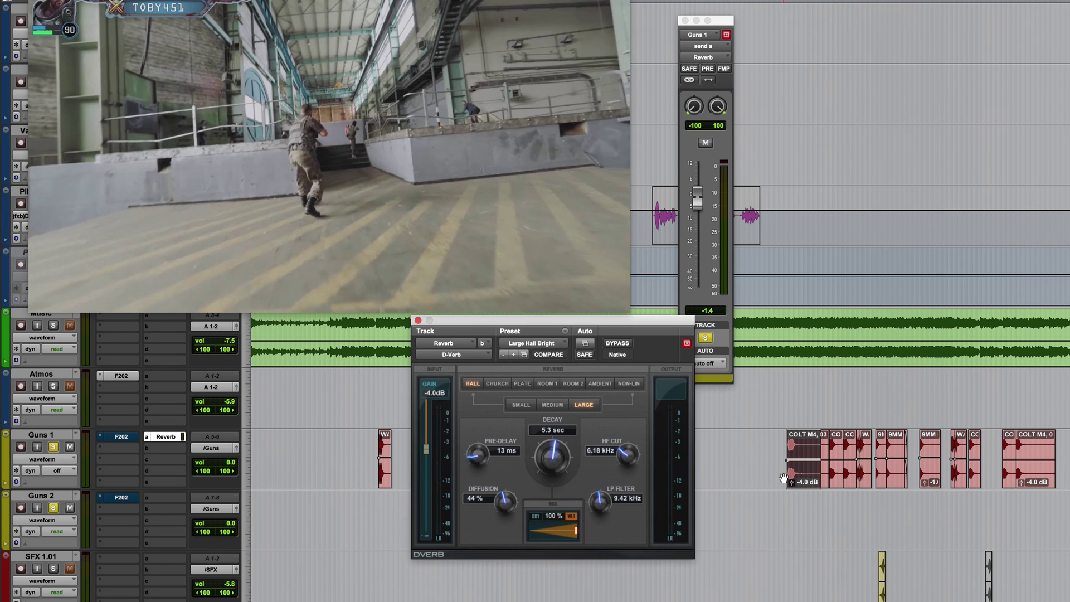
{"action": "key", "text": "space"}
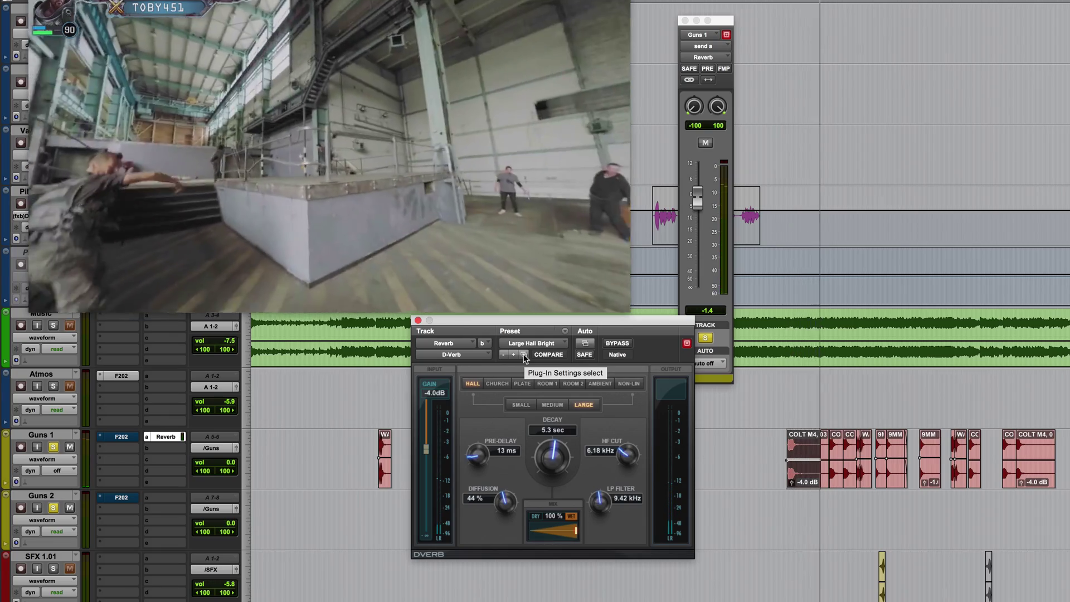
- Open D-Verb's full preset list and make it step through the presets automatically every 2 seconds
{"action": "left_click", "coordinate": [524, 355]}
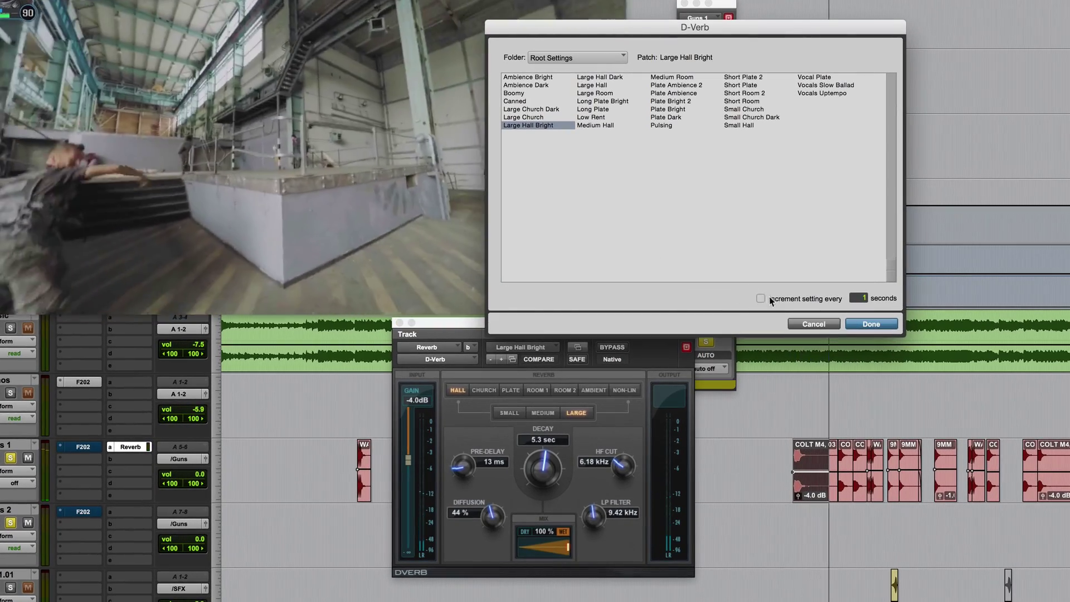
{"action": "left_click", "coordinate": [862, 297]}
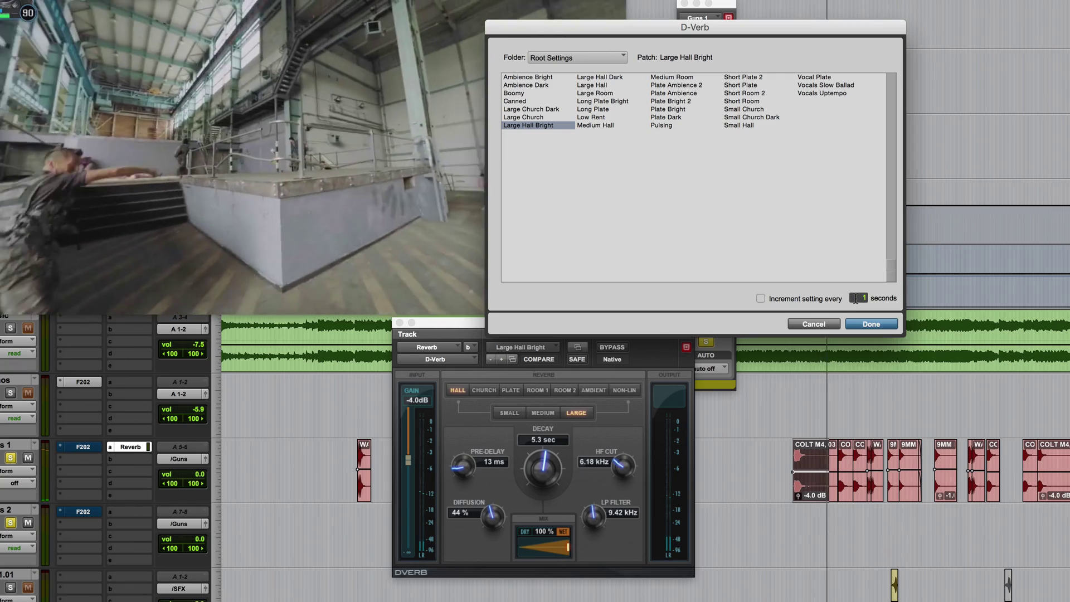
{"action": "type", "text": "2"}
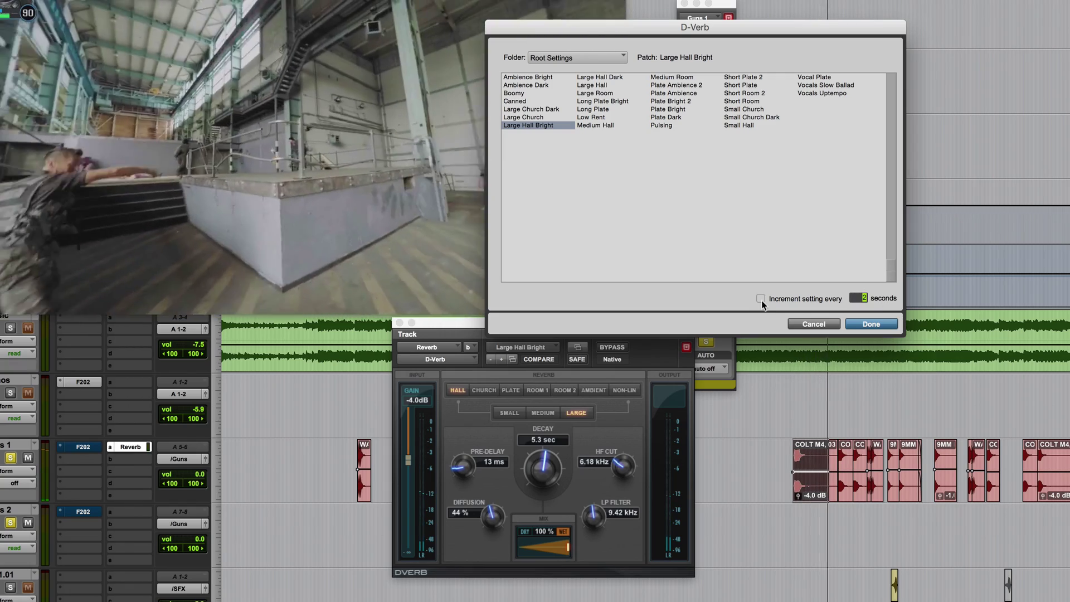
{"action": "left_click", "coordinate": [760, 298]}
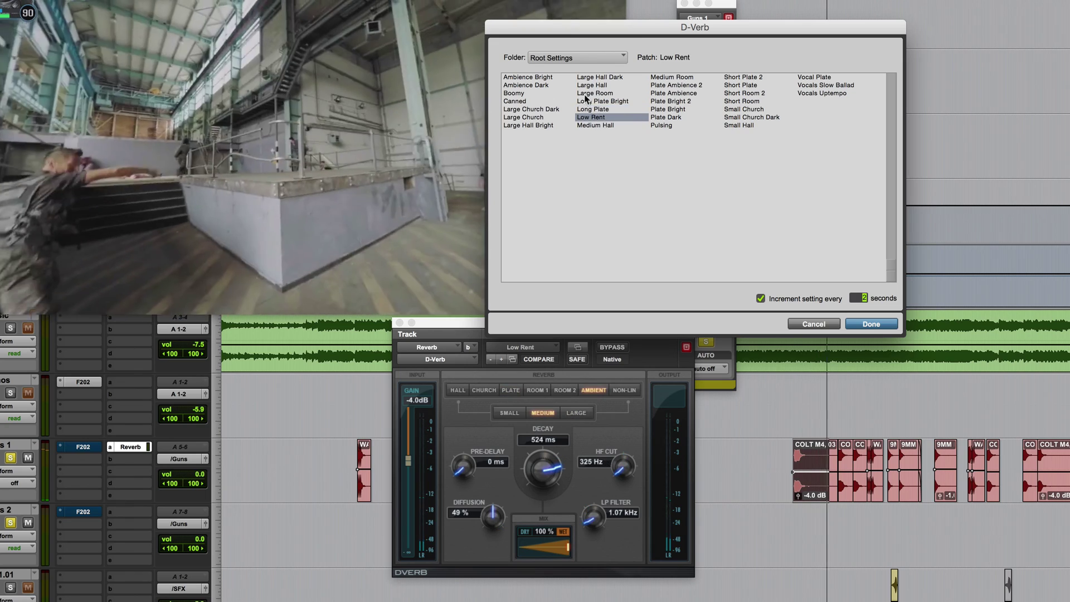
- Stop the automatic preset stepping, choose Long Plate Bright for D-Verb and close the preset list
{"action": "left_click", "coordinate": [601, 101]}
{"action": "left_click", "coordinate": [758, 299]}
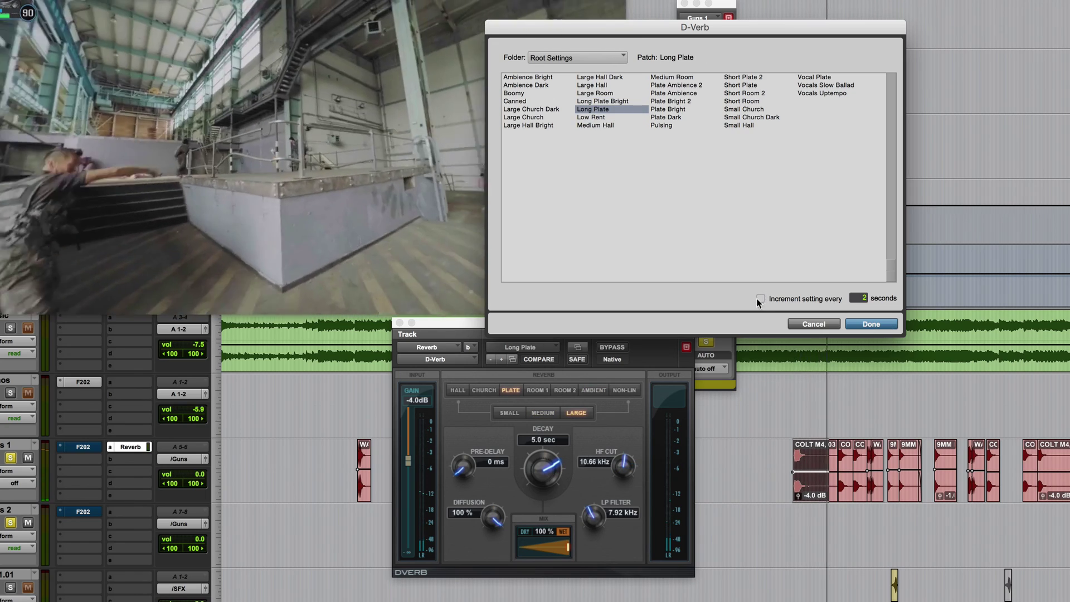
{"action": "left_click", "coordinate": [621, 102]}
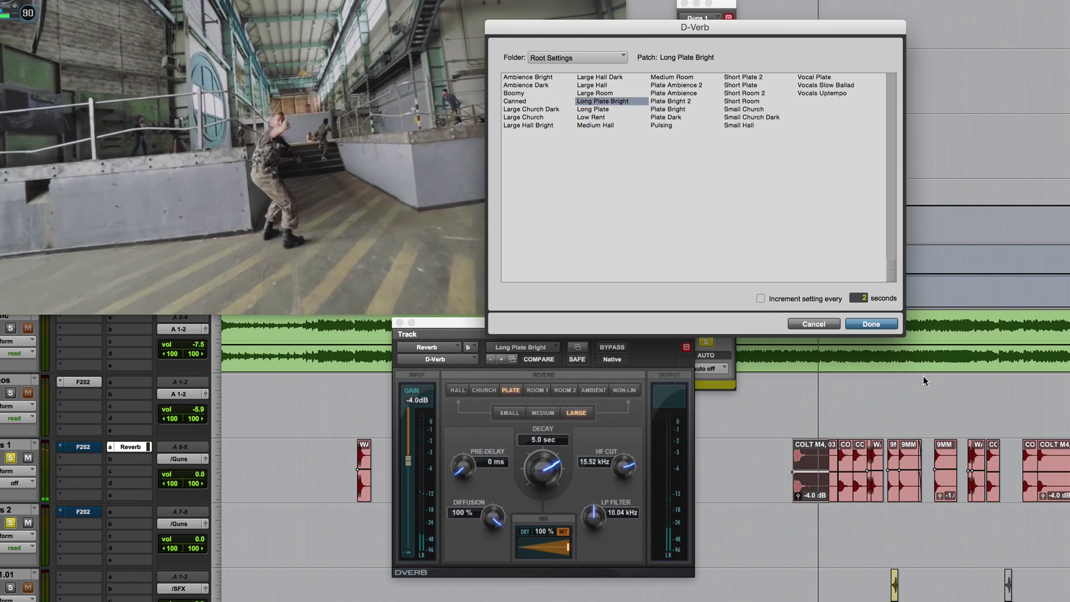
{"action": "left_click", "coordinate": [869, 323]}
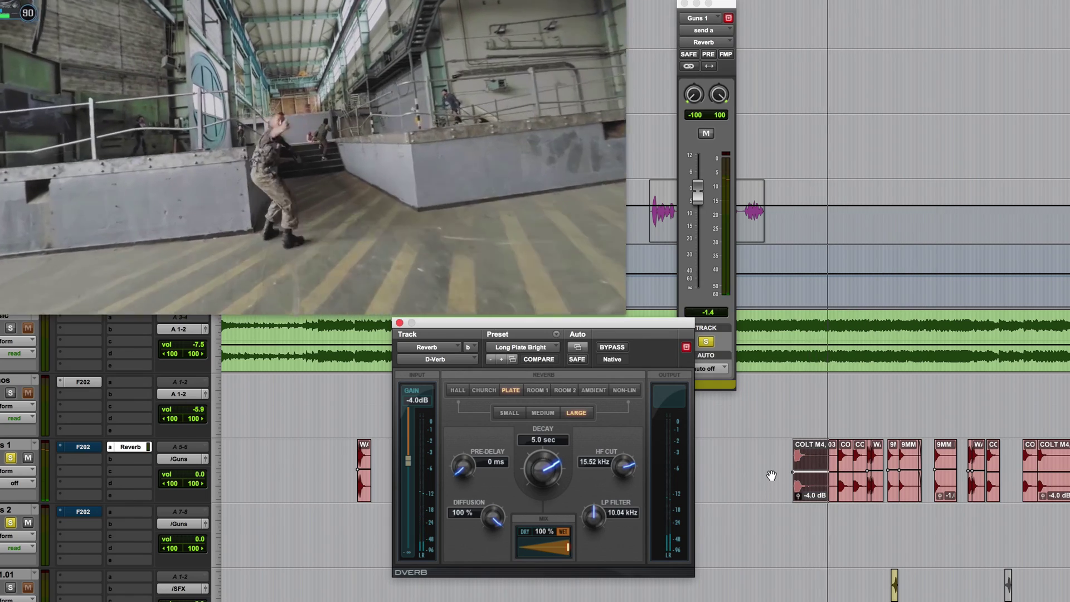